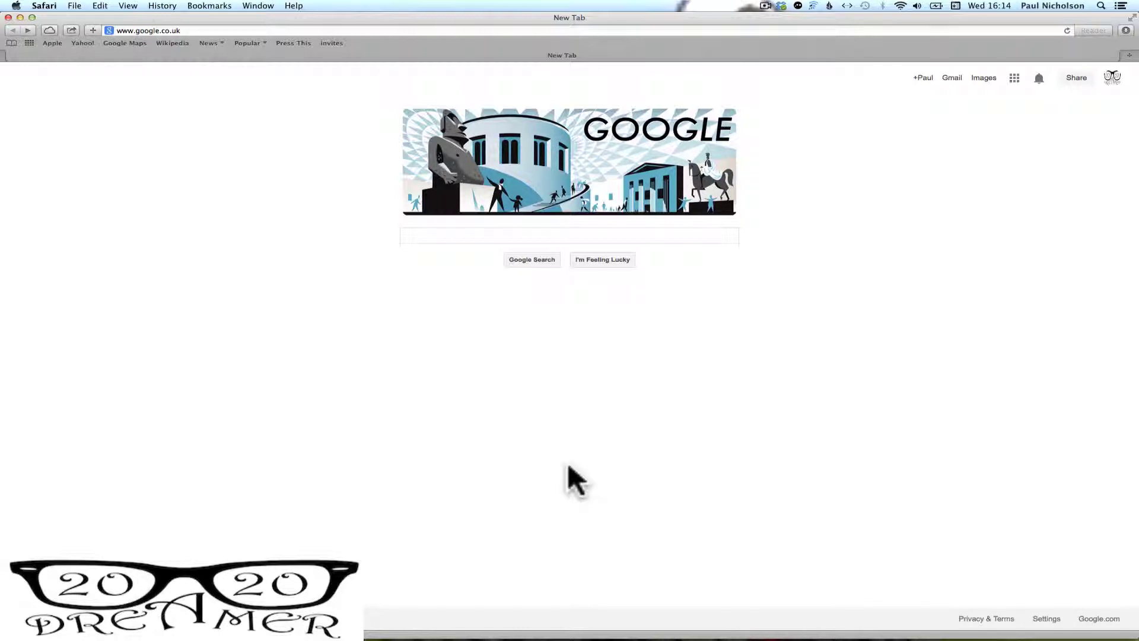
Search Google for 'Trello' and open the trello.com result
{"action": "left_click", "coordinate": [468, 239]}
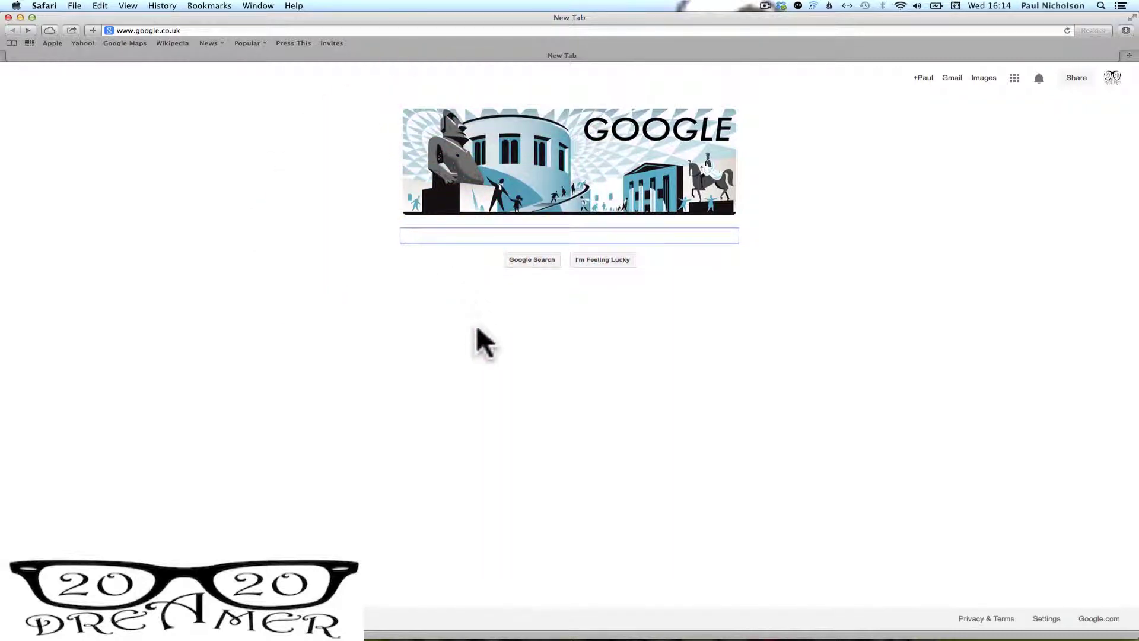
{"action": "type", "text": "T"}
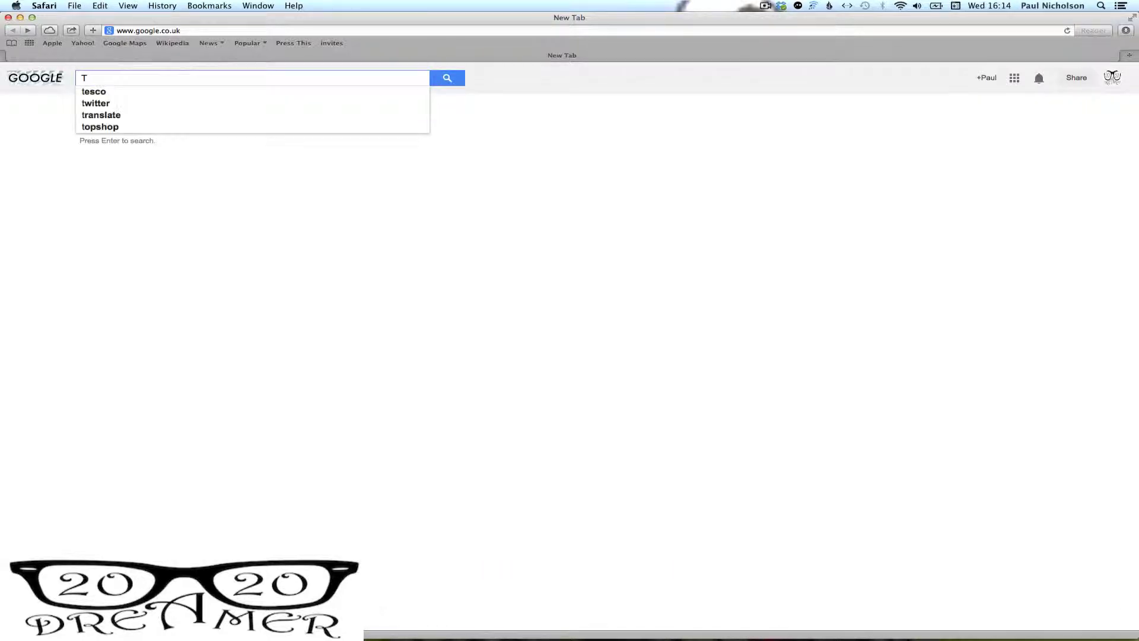
{"action": "type", "text": "rello"}
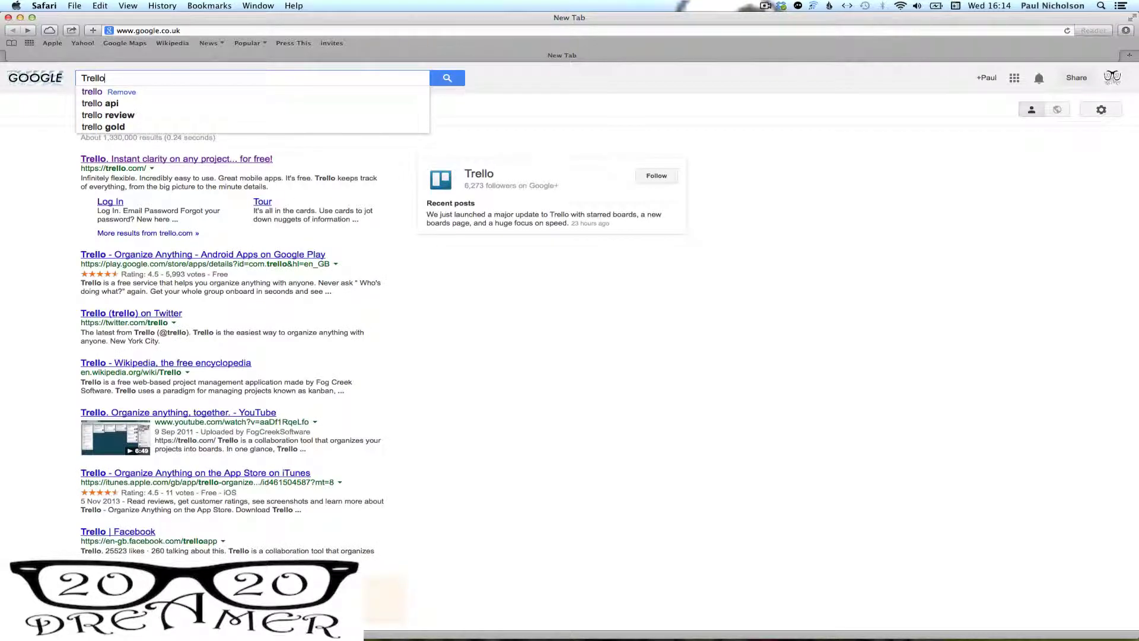
{"action": "left_click", "coordinate": [563, 248]}
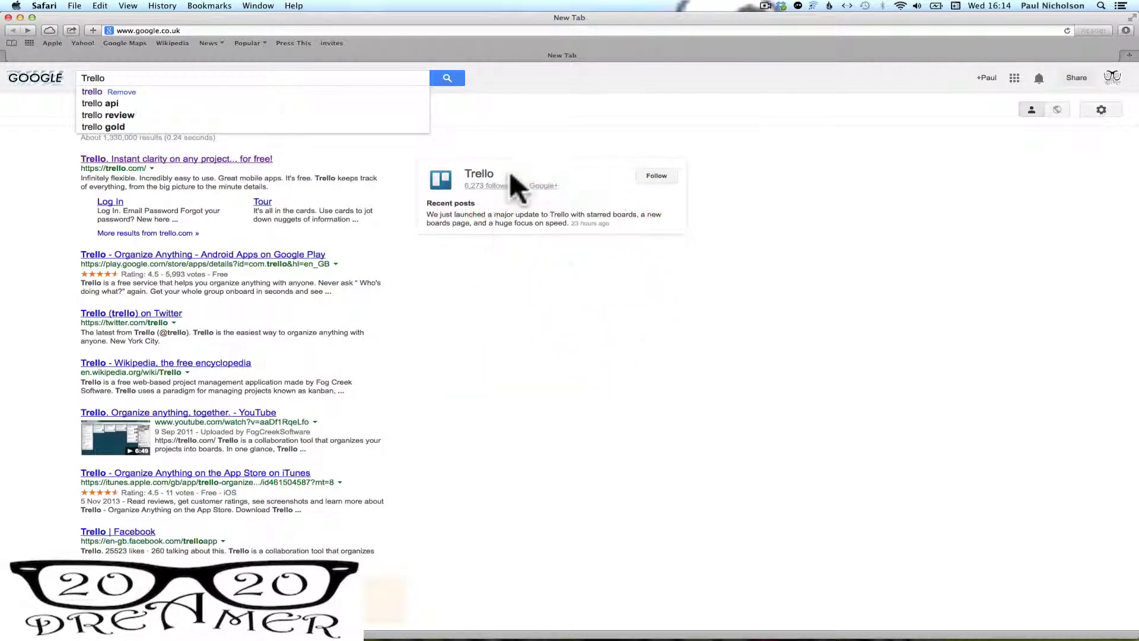
{"action": "left_click", "coordinate": [518, 133]}
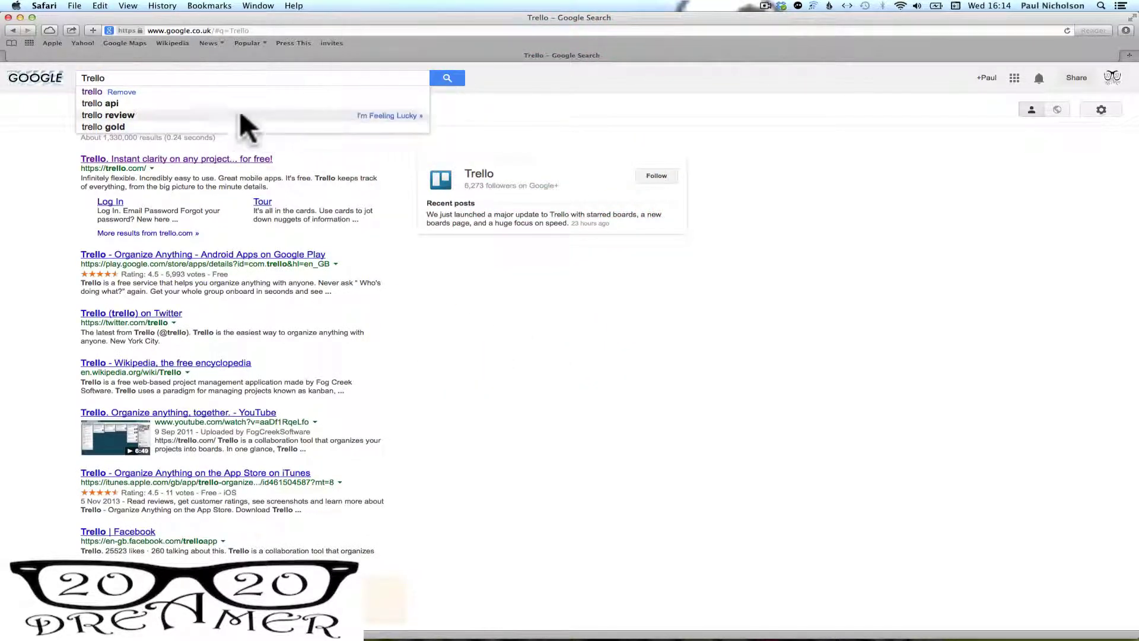
{"action": "left_click", "coordinate": [201, 77]}
{"action": "key", "text": "Return"}
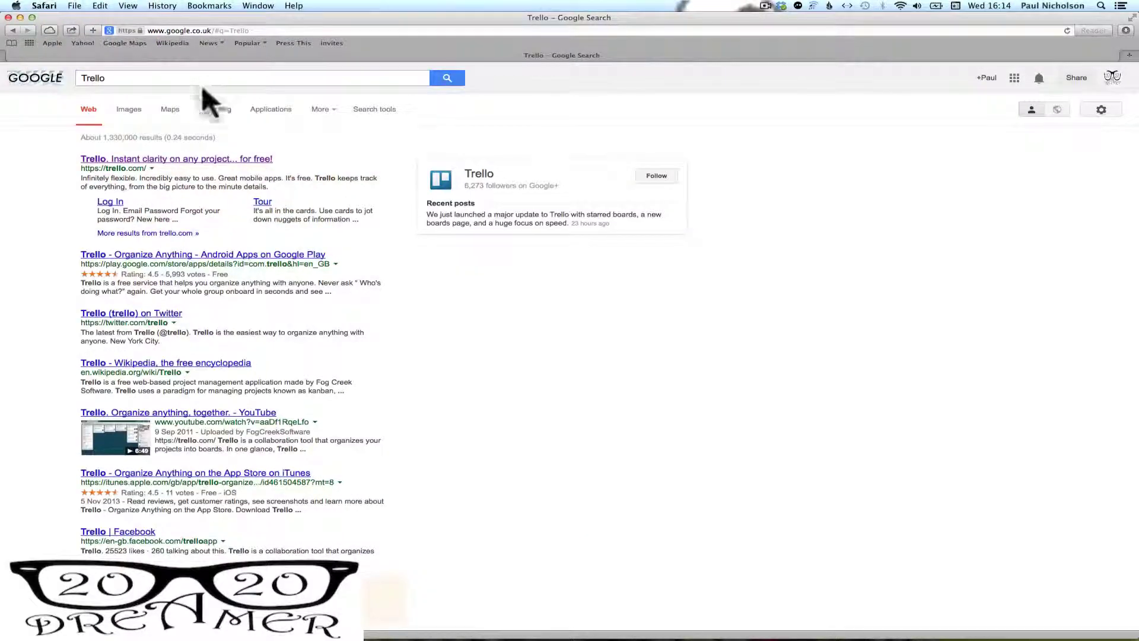
{"action": "left_click", "coordinate": [247, 157]}
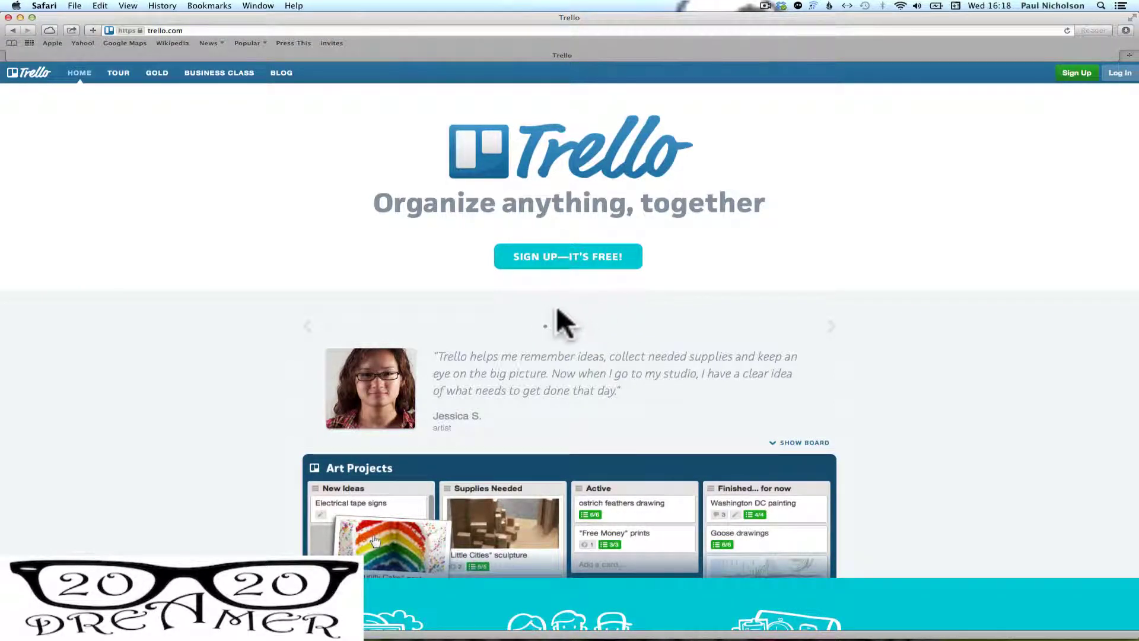
Sign up for a free account, entering the user's full name, e-mail address and password
{"action": "left_click", "coordinate": [553, 261]}
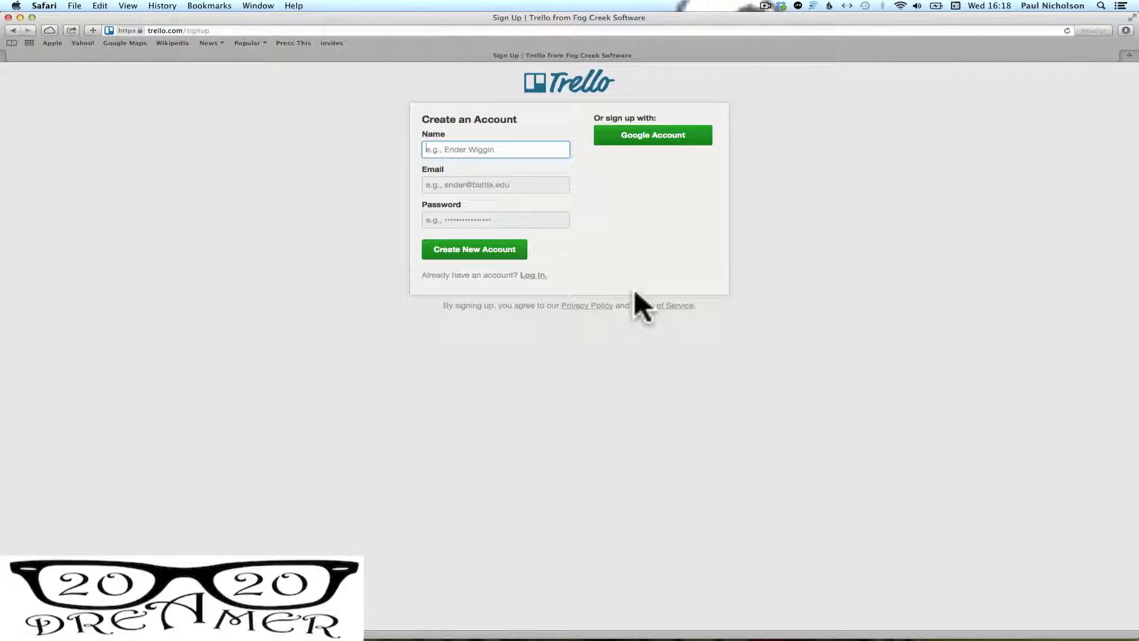
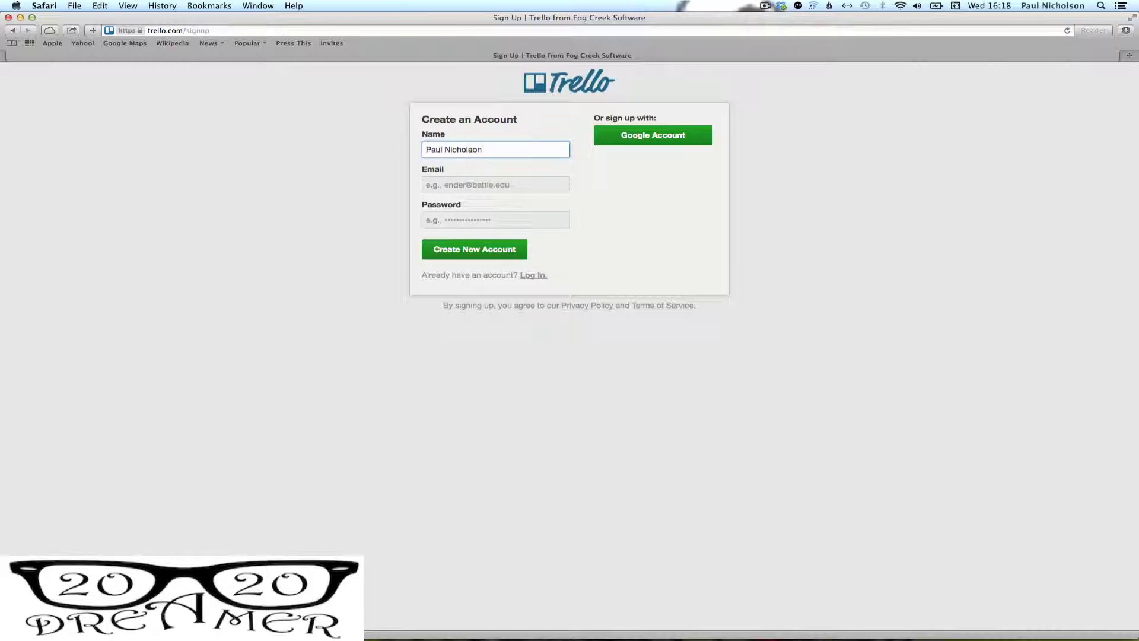
{"action": "key", "text": "Tab"}
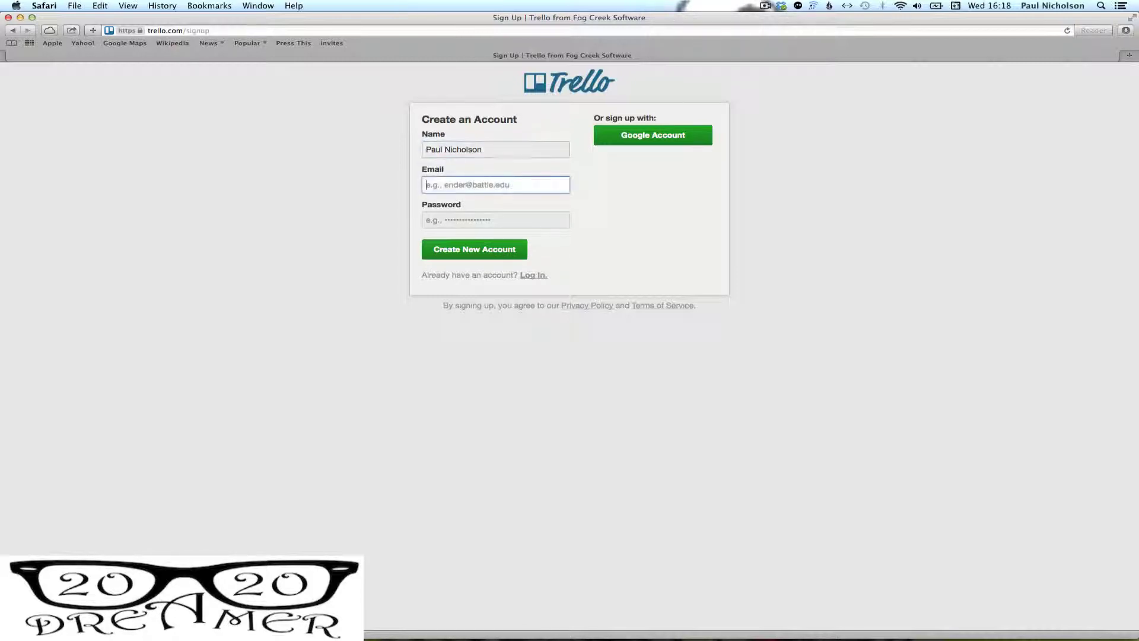
{"action": "key", "text": "Tab"}
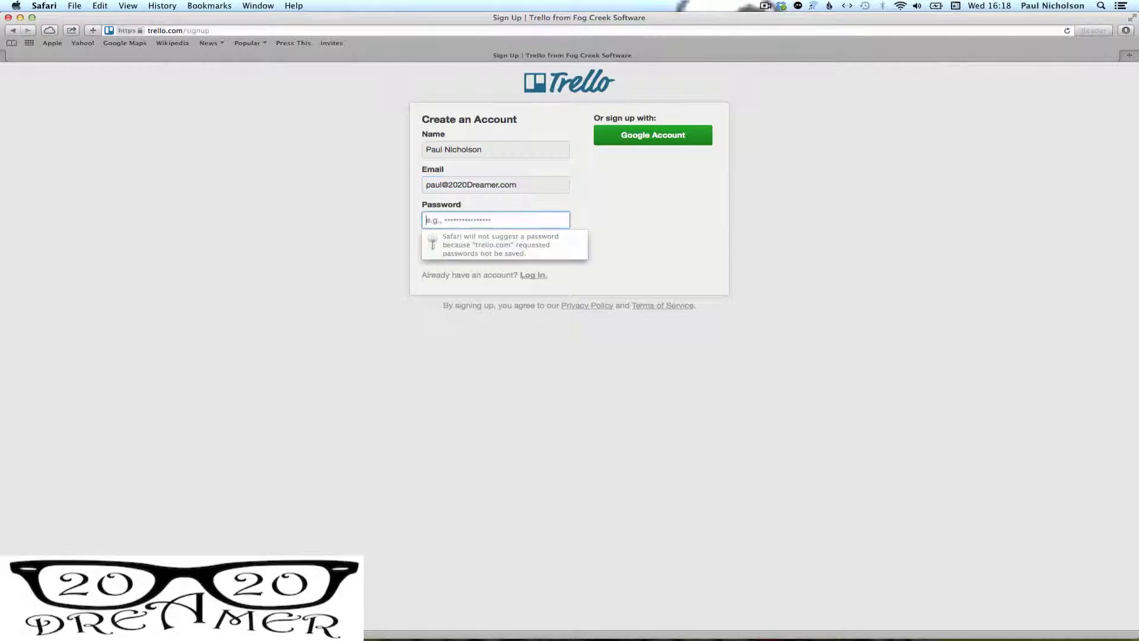
{"action": "type", "text": "p"}
{"action": "type", "text": "••••••••"}
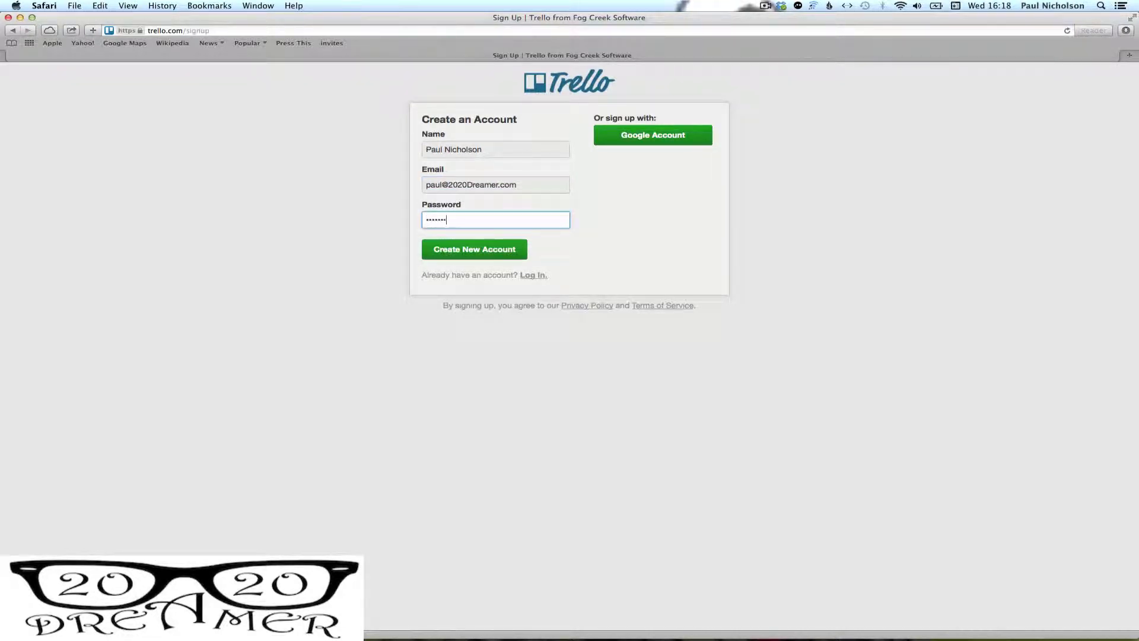
{"action": "left_click", "coordinate": [511, 256]}
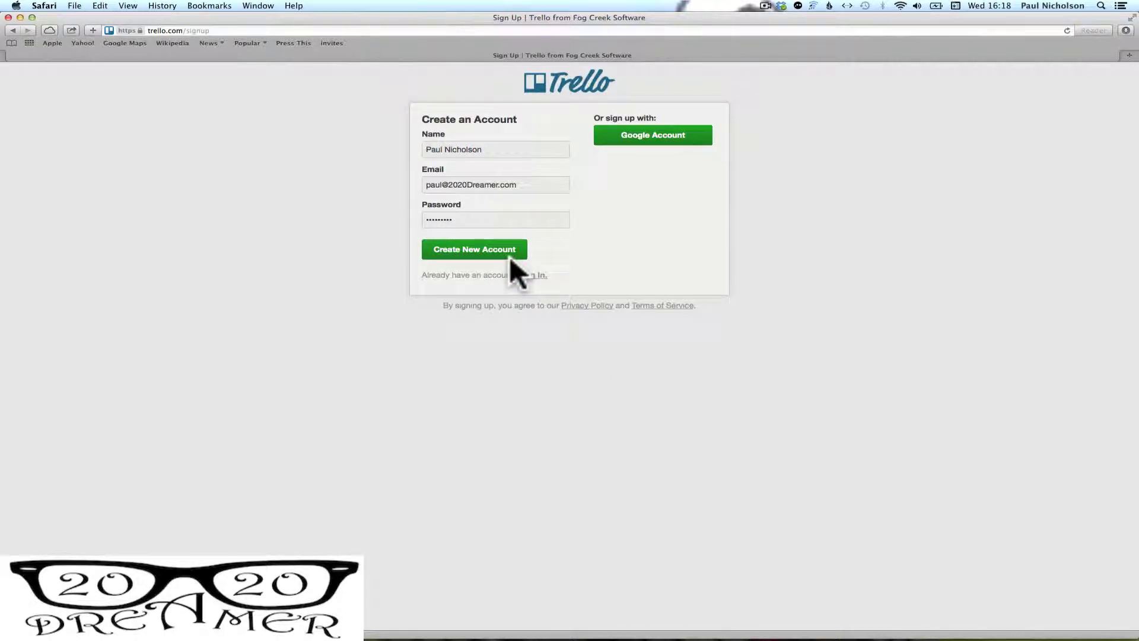
{"action": "left_click", "coordinate": [493, 245]}
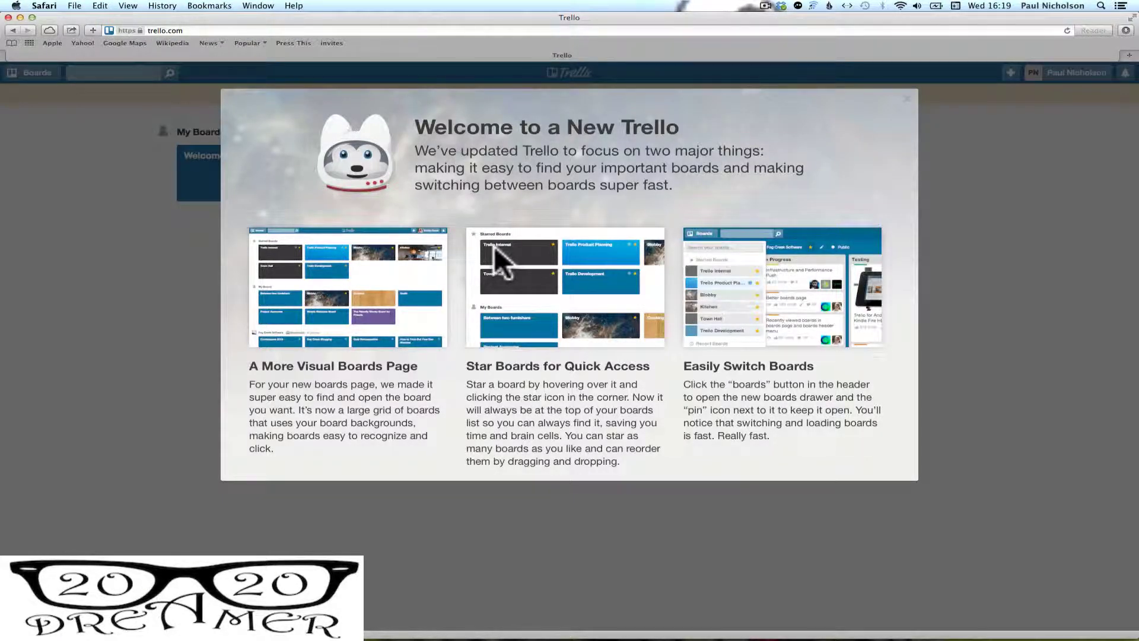
Dismiss the 'Welcome to a New Trello' overview to reveal the Welcome Board
{"action": "left_click", "coordinate": [951, 254]}
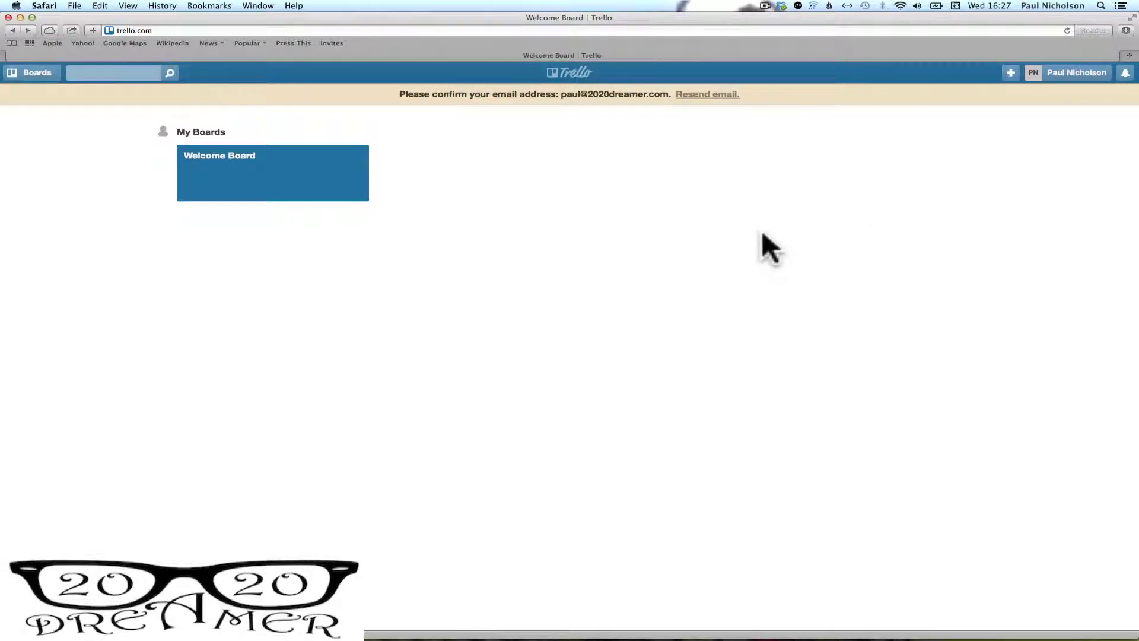
Create a new private board titled 'My Wants'
{"action": "left_click", "coordinate": [1007, 70]}
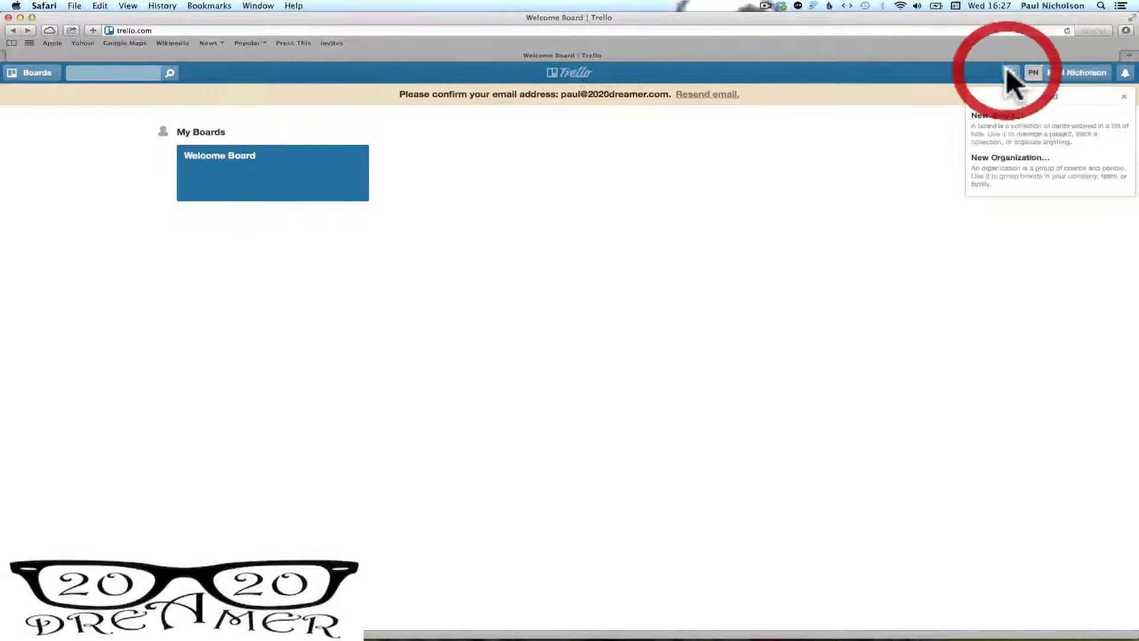
{"action": "left_click", "coordinate": [992, 126]}
{"action": "left_click", "coordinate": [992, 124]}
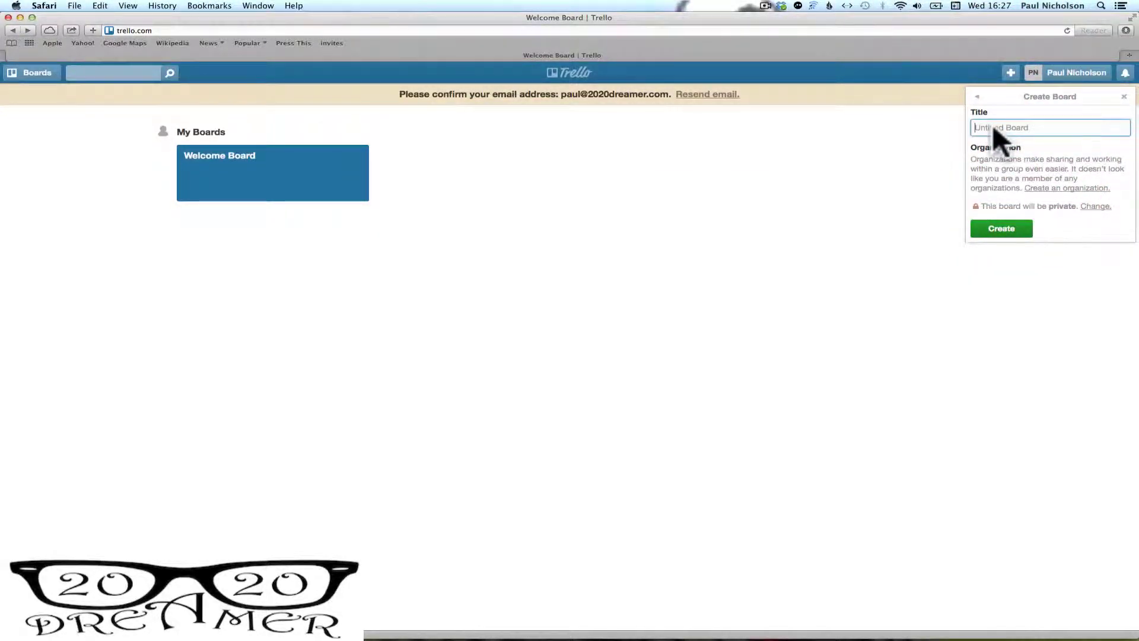
{"action": "type", "text": "My wardr"}
{"action": "key", "text": "BackSpace"}
{"action": "key", "text": "BackSpace"}
{"action": "key", "text": "BackSpace"}
{"action": "key", "text": "BackSpace"}
{"action": "key", "text": "BackSpace"}
{"action": "type", "text": "Wants"}
{"action": "key", "text": "Return"}
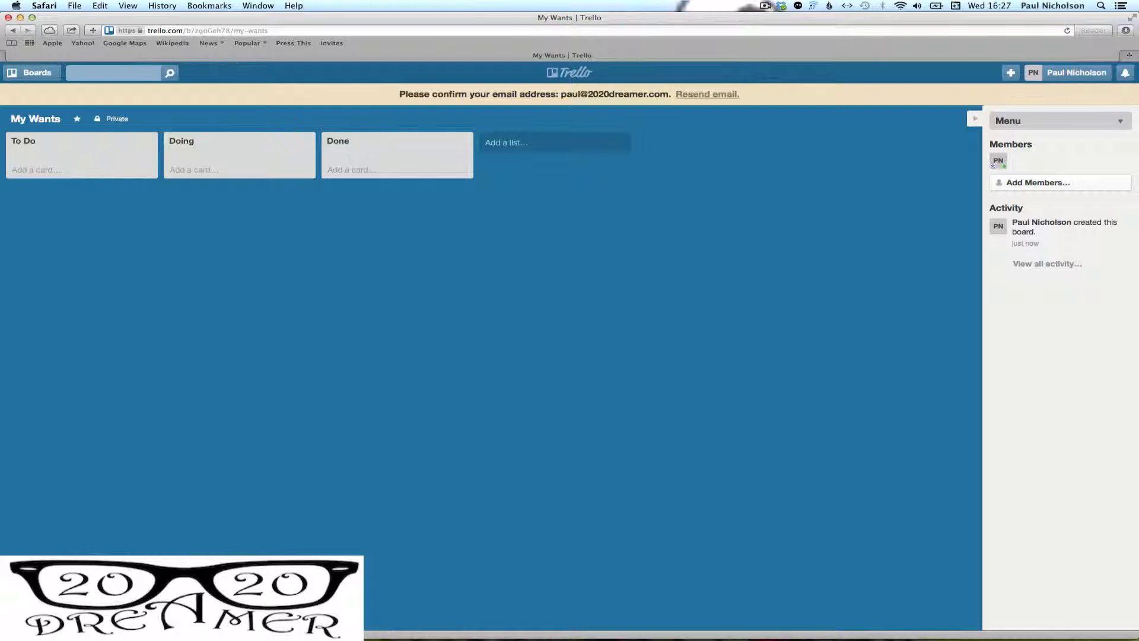
Rename the To Do, Doing and Done lists to Most Important, 1 Year and 3 Years
{"action": "left_click", "coordinate": [973, 118]}
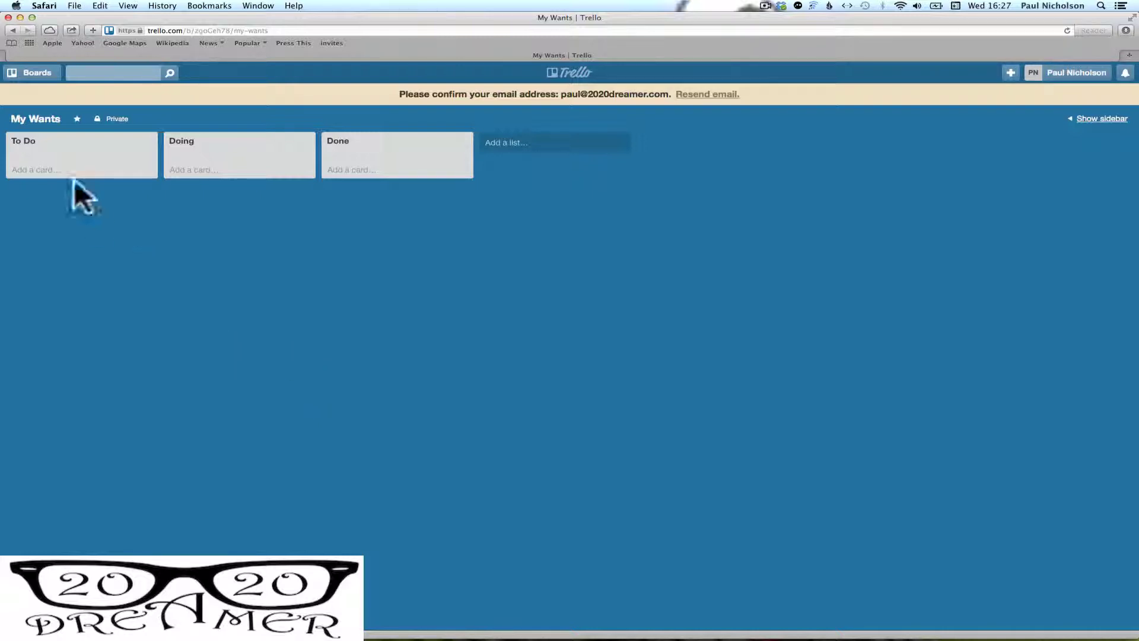
{"action": "left_click", "coordinate": [22, 142]}
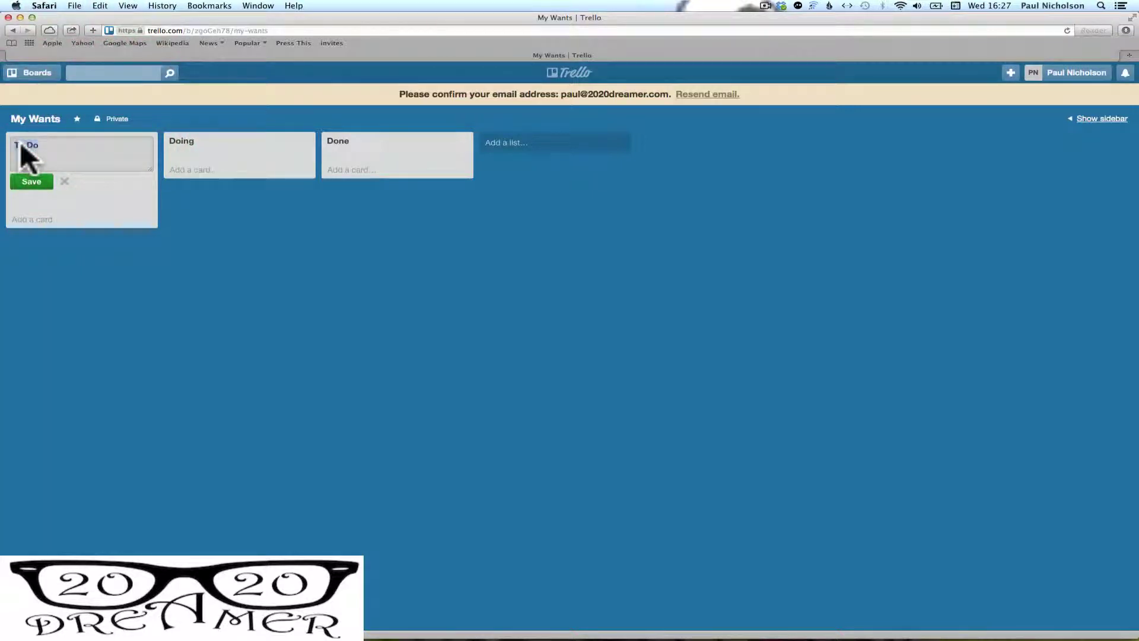
{"action": "type", "text": "Most Importn"}
{"action": "key", "text": "BackSpace"}
{"action": "type", "text": "ant"}
{"action": "left_click", "coordinate": [22, 177]}
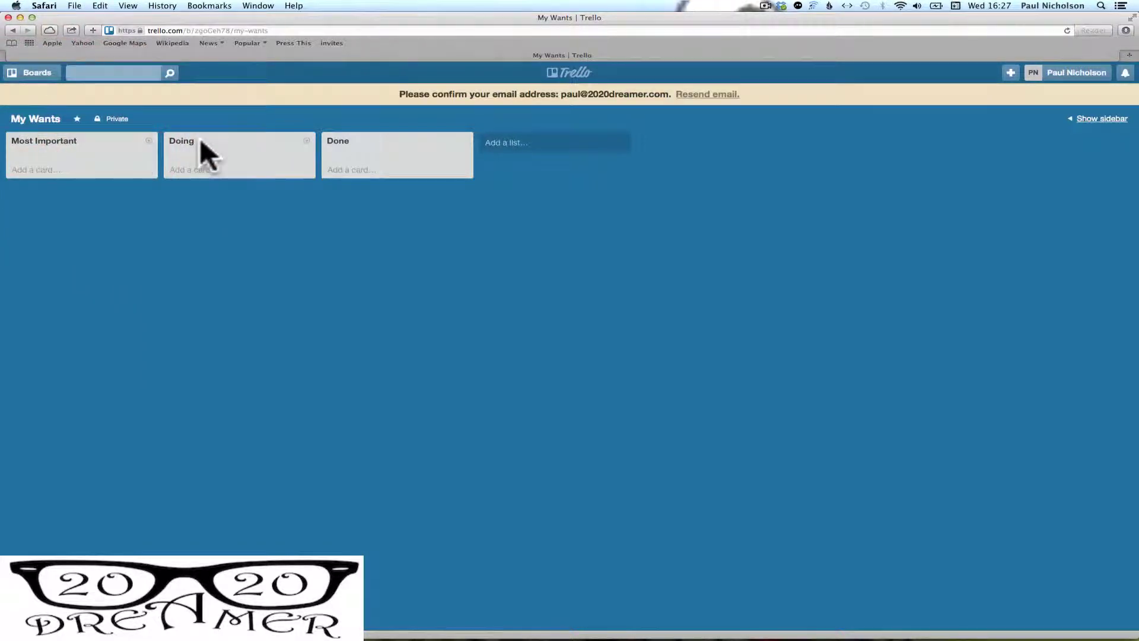
{"action": "left_click", "coordinate": [184, 142]}
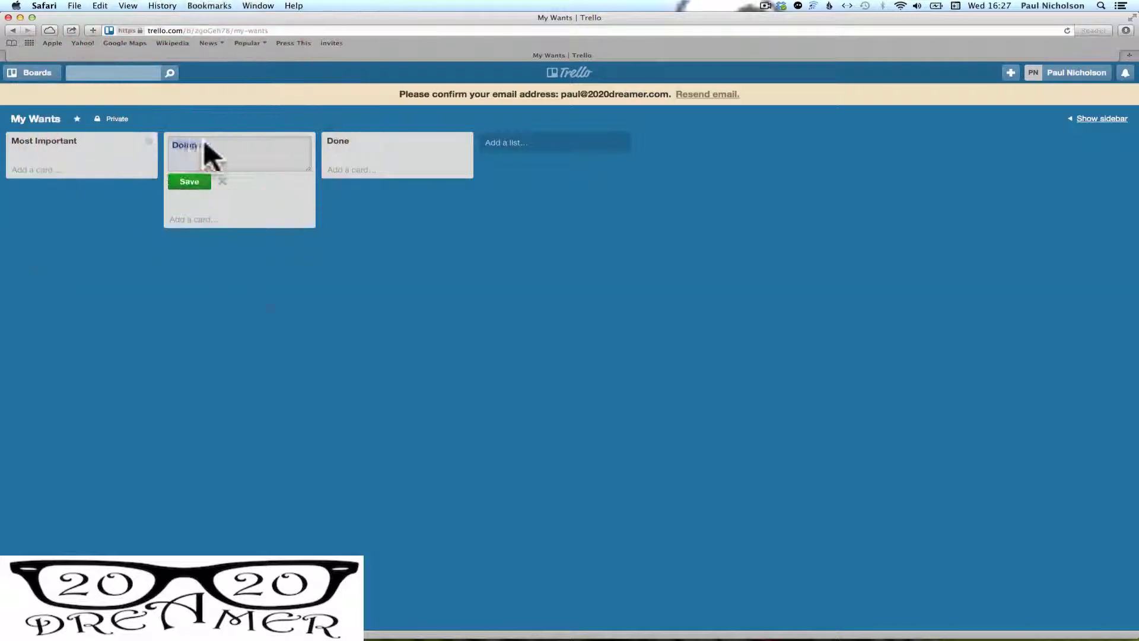
{"action": "type", "text": "1 Year"}
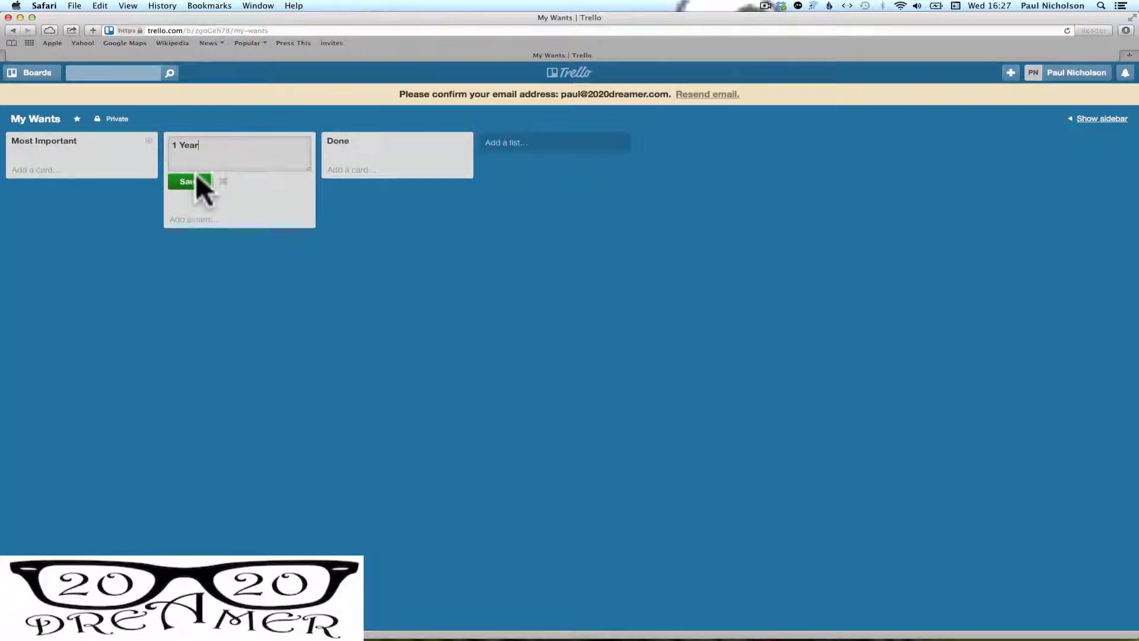
{"action": "left_click", "coordinate": [193, 177]}
{"action": "left_click", "coordinate": [354, 143]}
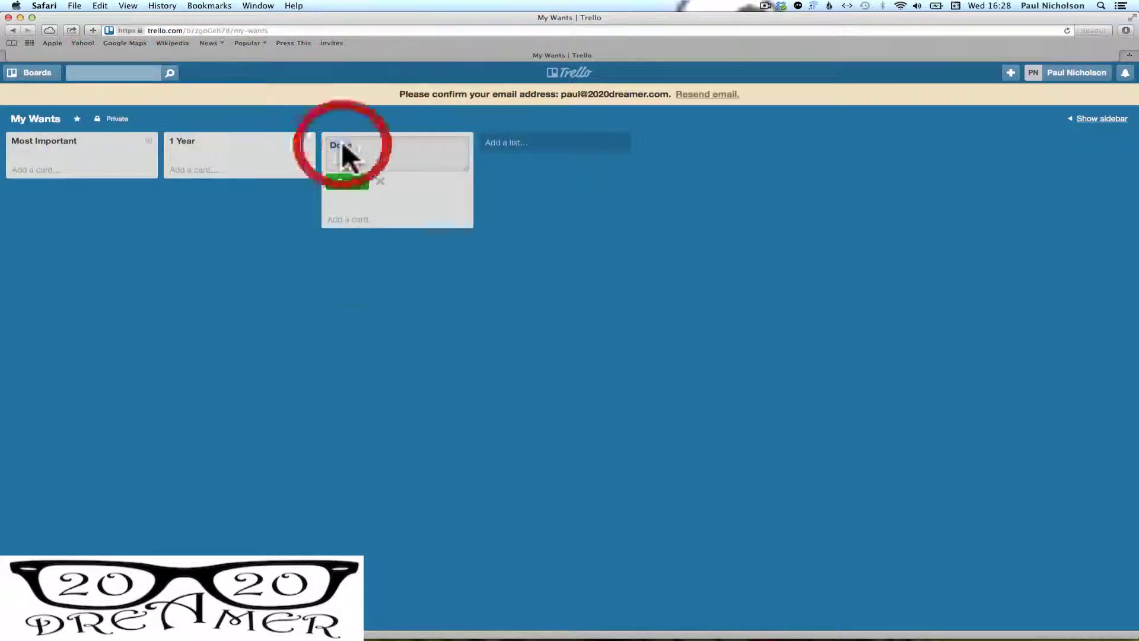
{"action": "double_click", "coordinate": [362, 144]}
{"action": "type", "text": "3 Years"}
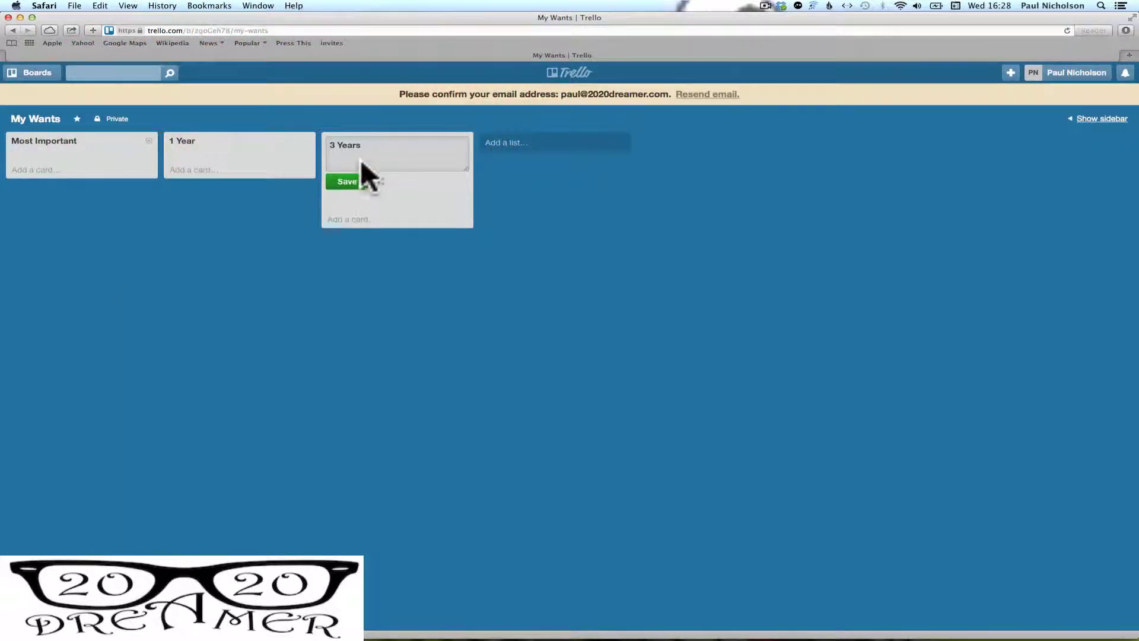
{"action": "left_click", "coordinate": [346, 181]}
Add lists 5 Years, 10 Years + and Goals Achieved, then enter the name Most Proud Of
{"action": "left_click", "coordinate": [503, 142]}
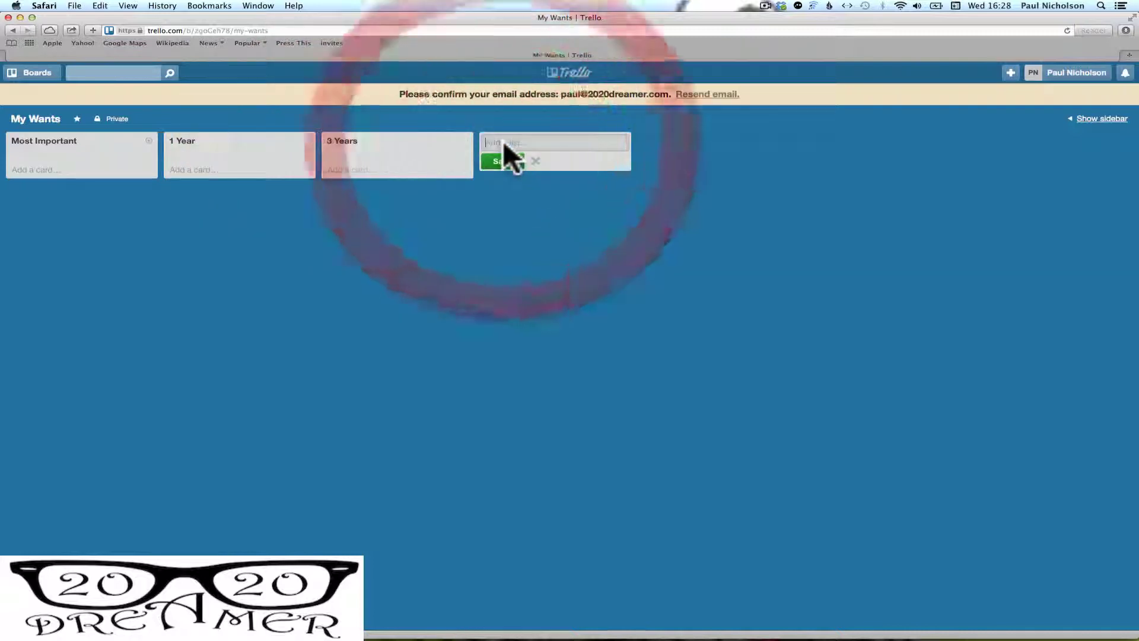
{"action": "type", "text": "5 Year"}
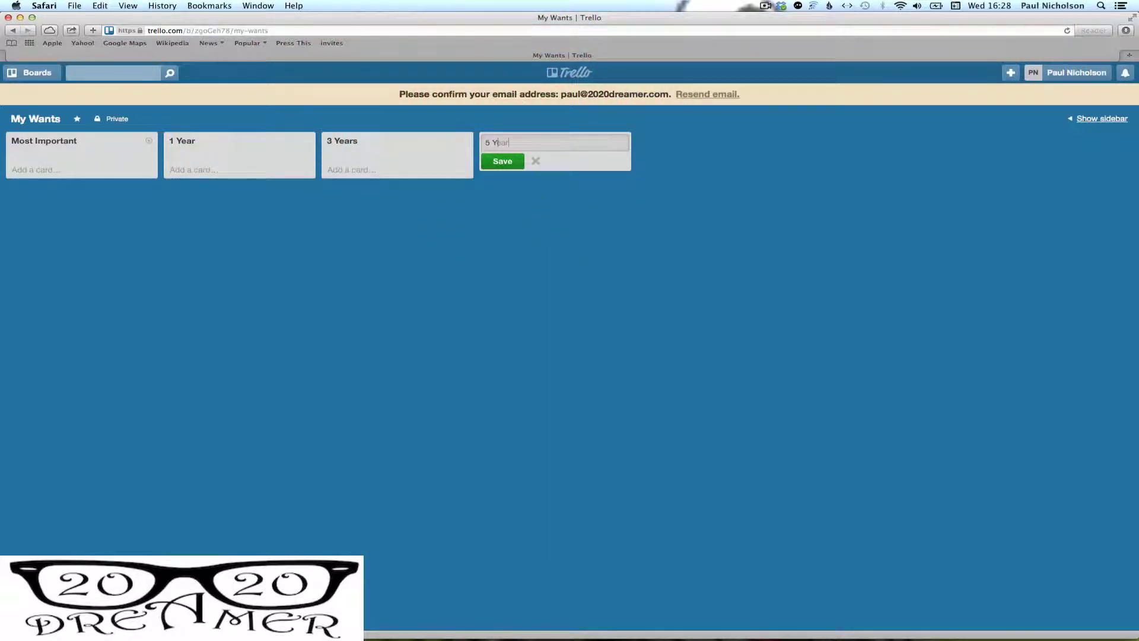
{"action": "type", "text": "s"}
{"action": "left_click", "coordinate": [501, 159]}
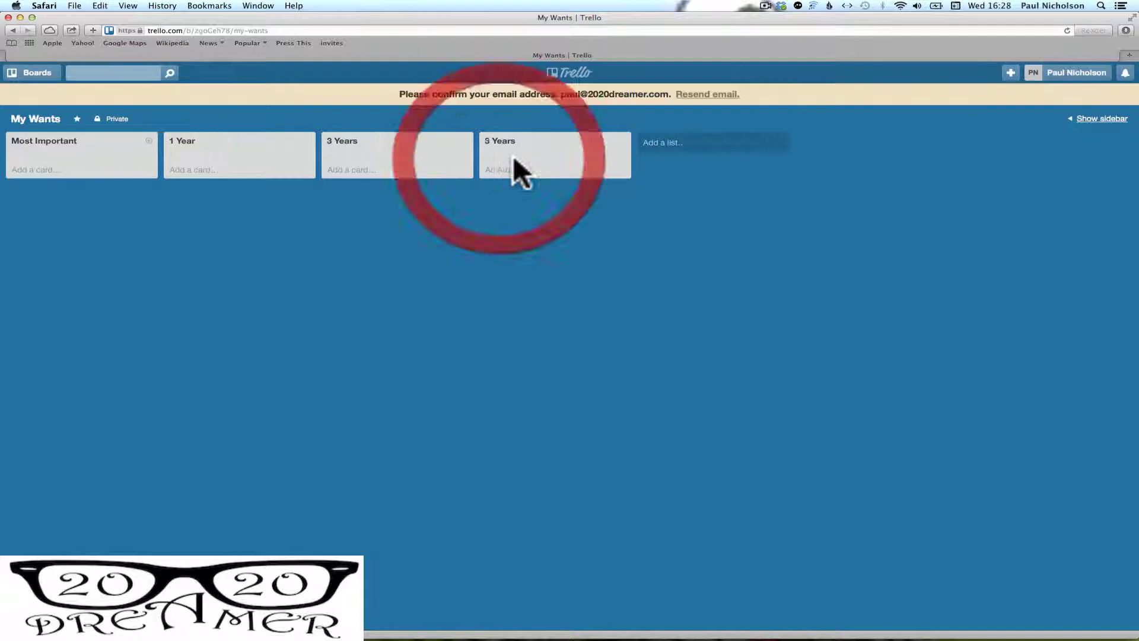
{"action": "left_click", "coordinate": [660, 145]}
{"action": "type", "text": "10 "}
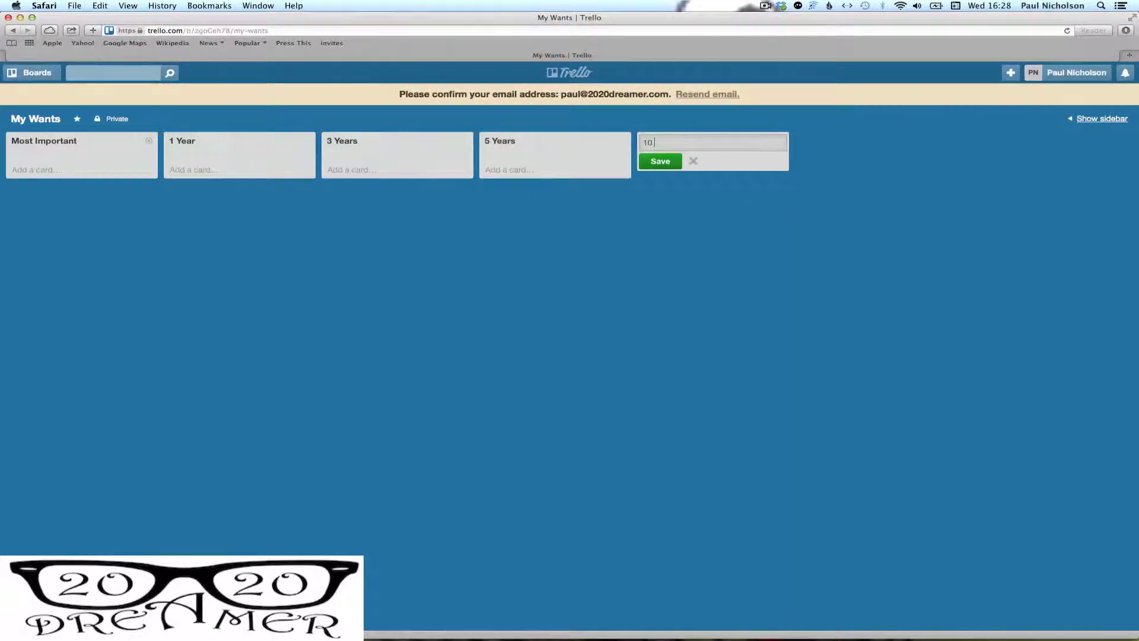
{"action": "type", "text": "Years +"}
{"action": "left_click", "coordinate": [654, 157]}
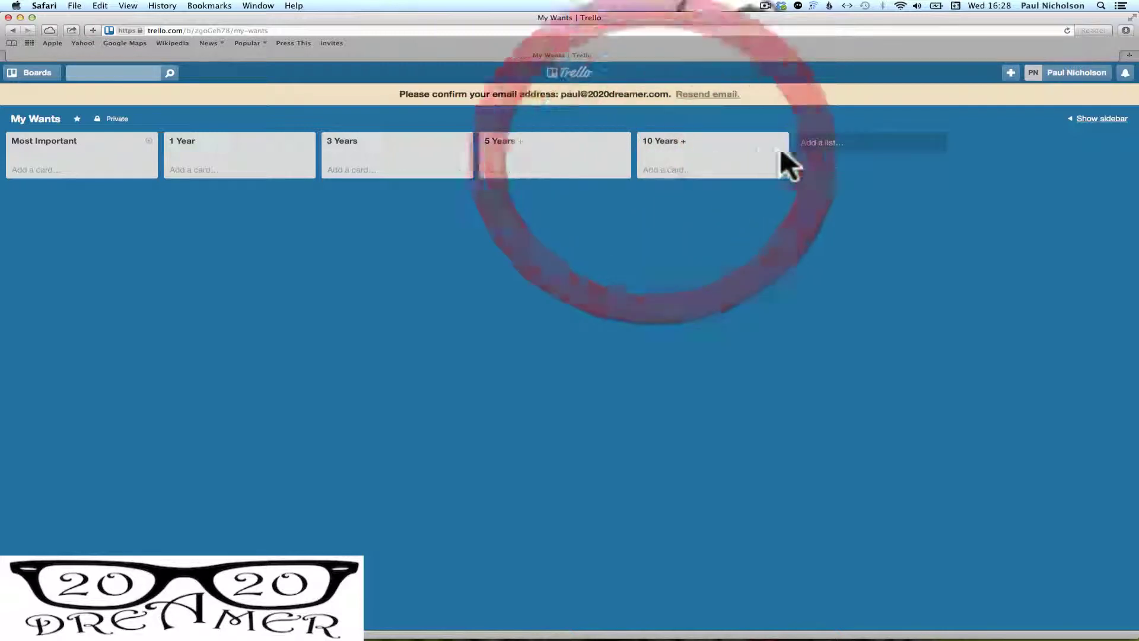
{"action": "left_click", "coordinate": [817, 141]}
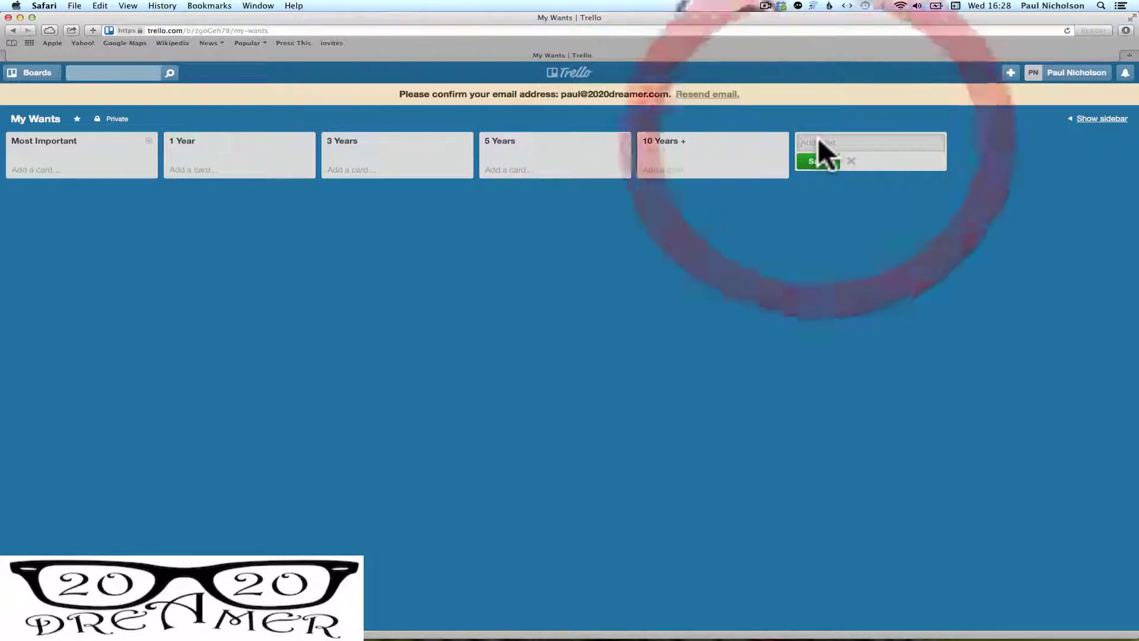
{"action": "type", "text": "Goals "}
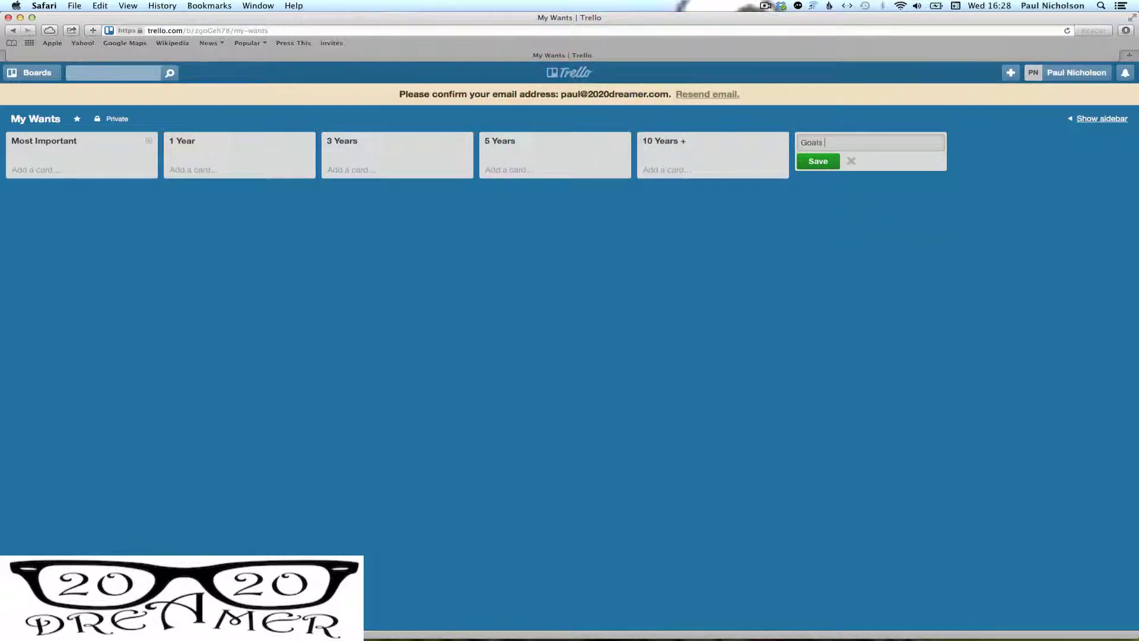
{"action": "type", "text": "Achieved"}
{"action": "left_click", "coordinate": [818, 158]}
{"action": "left_click", "coordinate": [970, 144]}
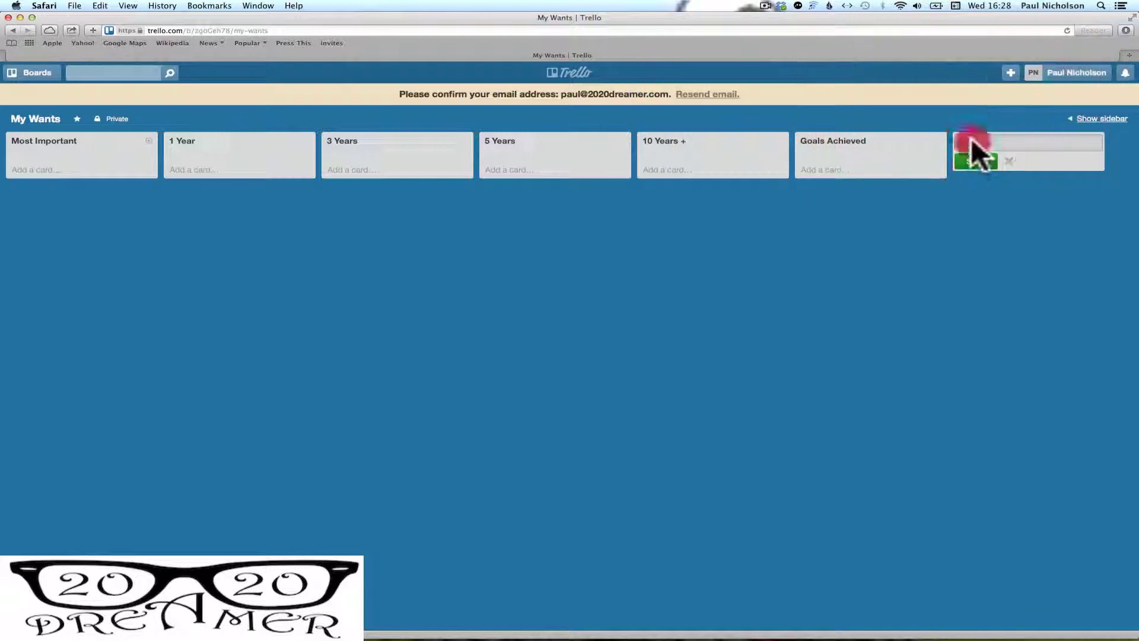
{"action": "type", "text": "Most Proud Of"}
Save the Most Proud Of list and begin a new card in the 1 Year list
{"action": "left_click", "coordinate": [970, 156]}
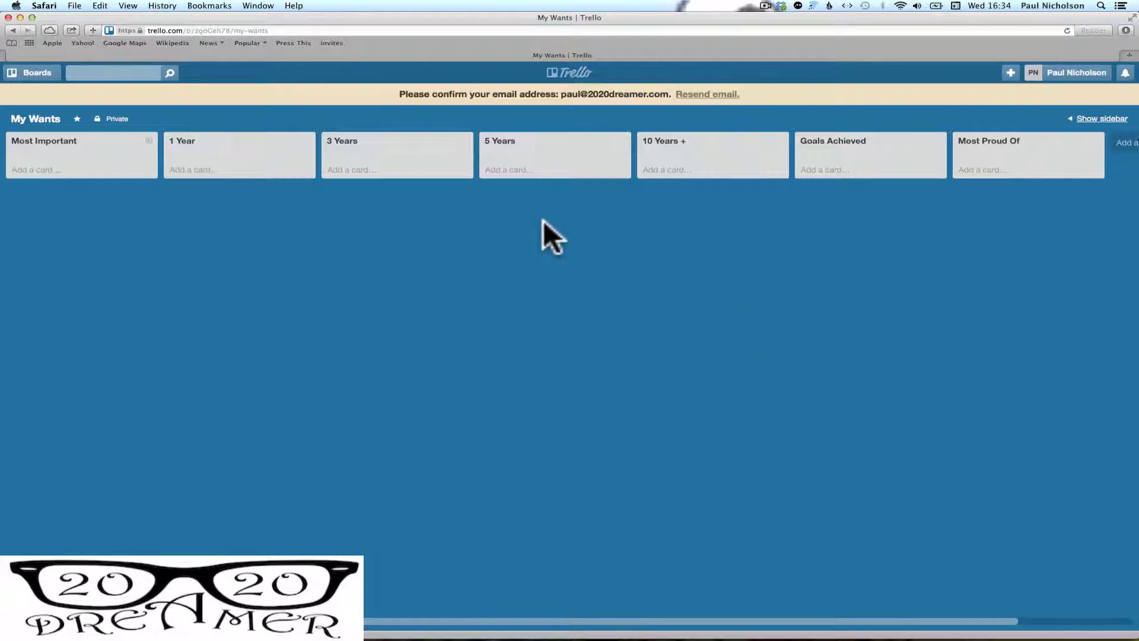
{"action": "left_click", "coordinate": [225, 169]}
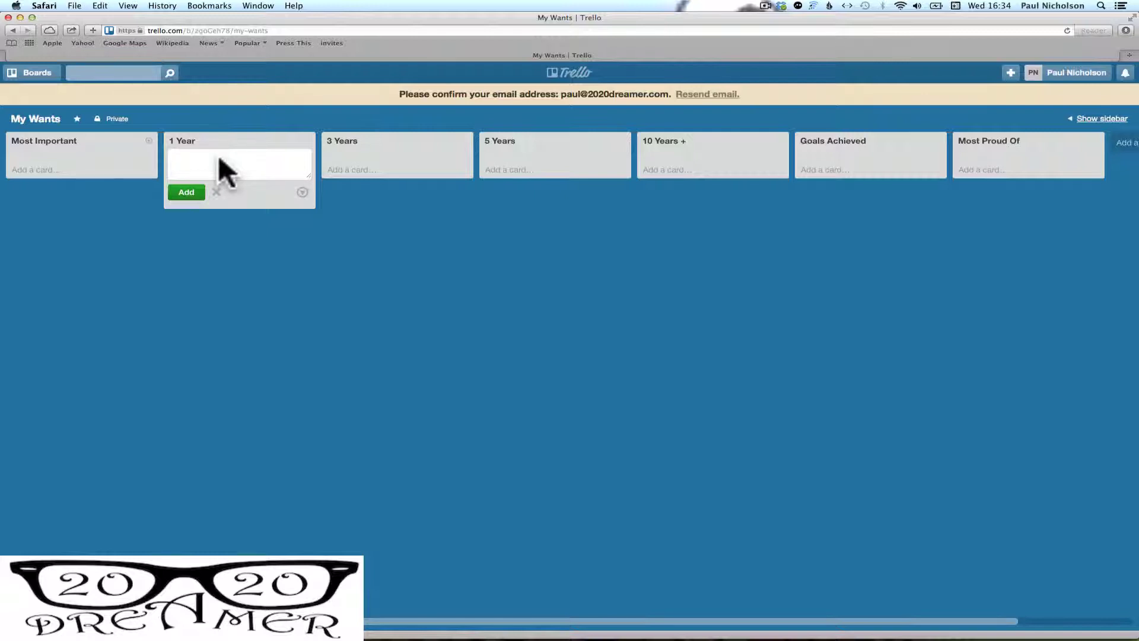
Add Stop Smoking and Get Fitter cards to 1 Year, and a famous-businessman meeting card to 3 Years
{"action": "type", "text": "Stop Smoking"}
{"action": "key", "text": "Return"}
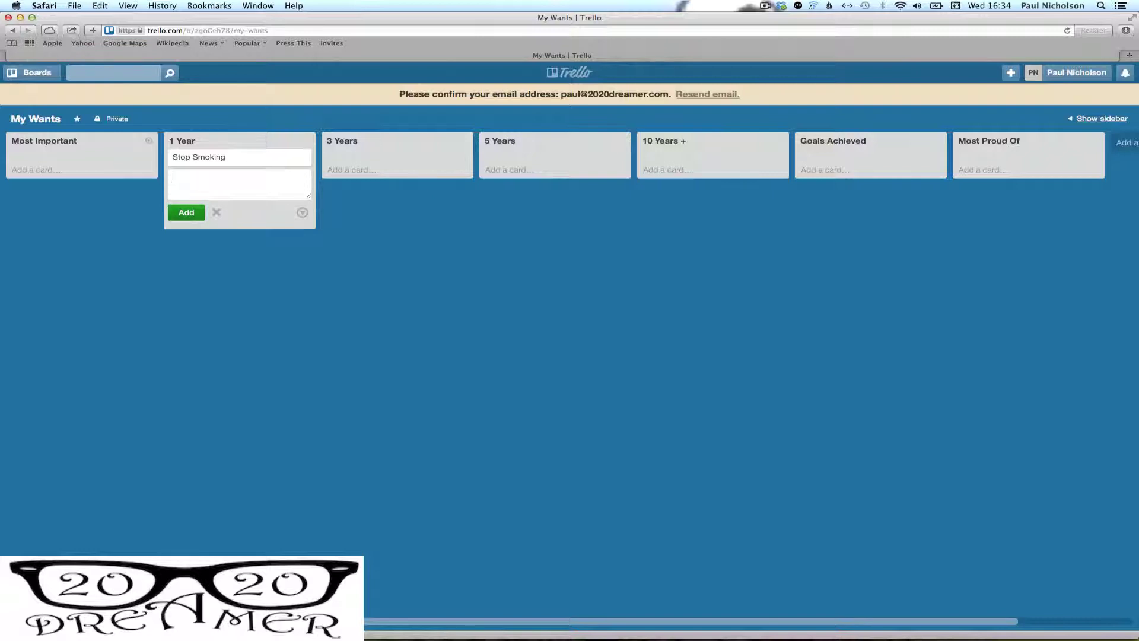
{"action": "type", "text": "Get Fitter"}
{"action": "key", "text": "Return"}
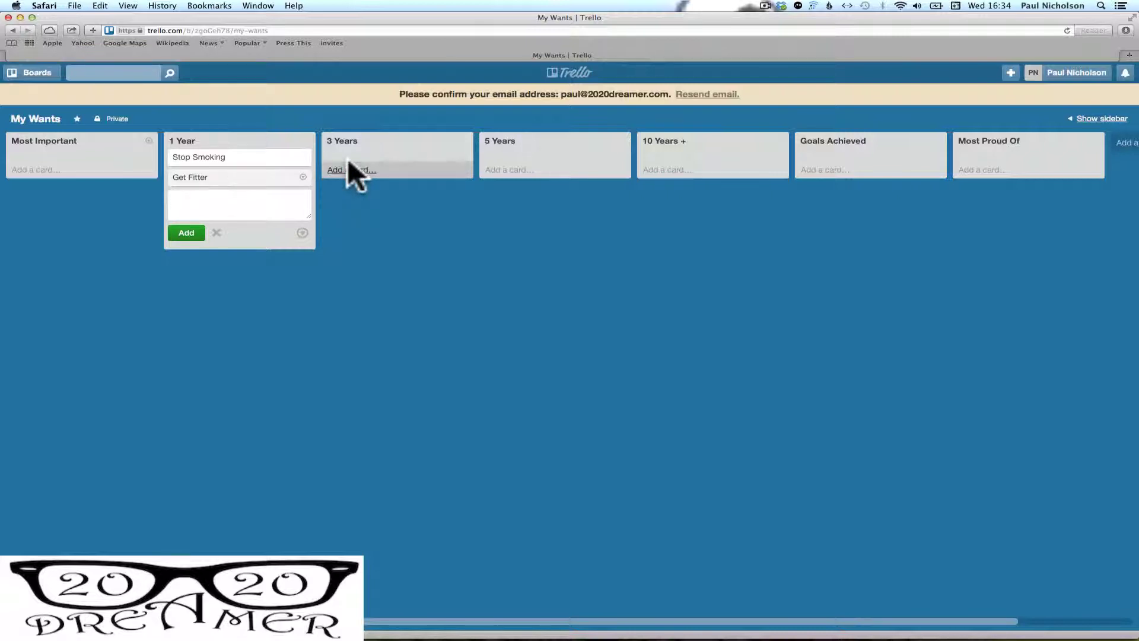
{"action": "left_click", "coordinate": [348, 161]}
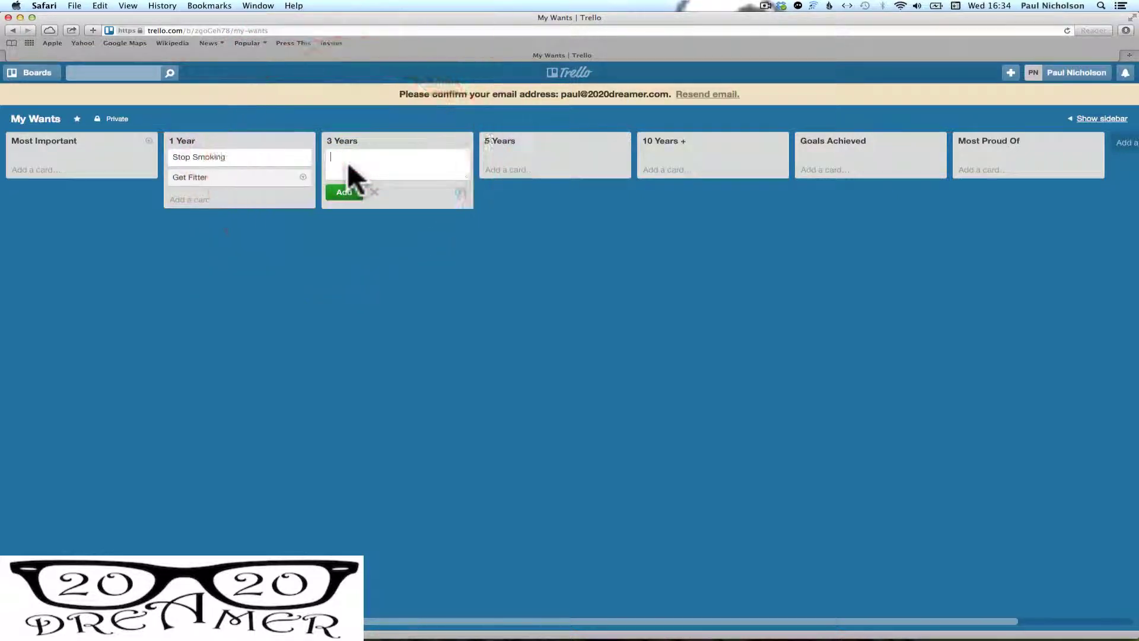
{"action": "type", "text": "Meet Richard Bran"}
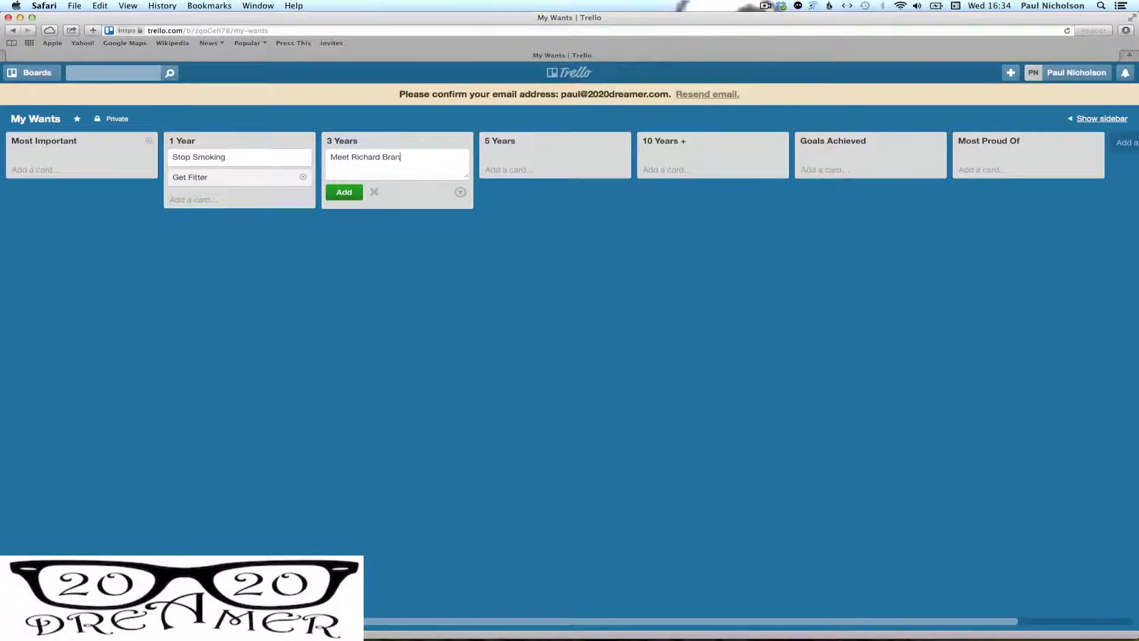
{"action": "type", "text": "son"}
{"action": "left_click", "coordinate": [333, 189]}
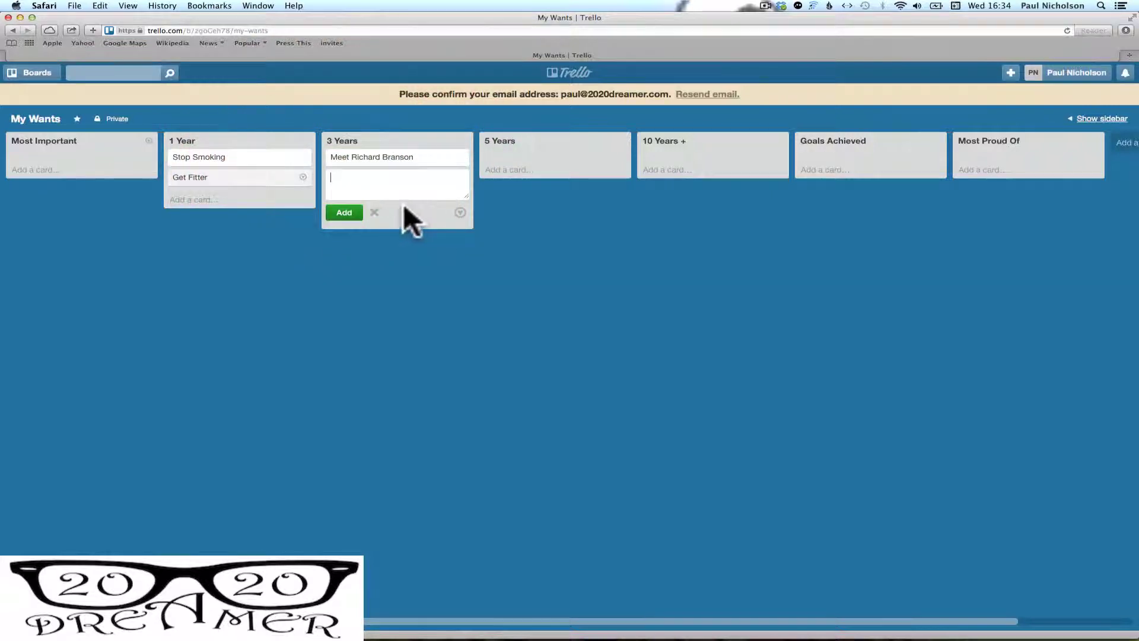
{"action": "left_click", "coordinate": [514, 168]}
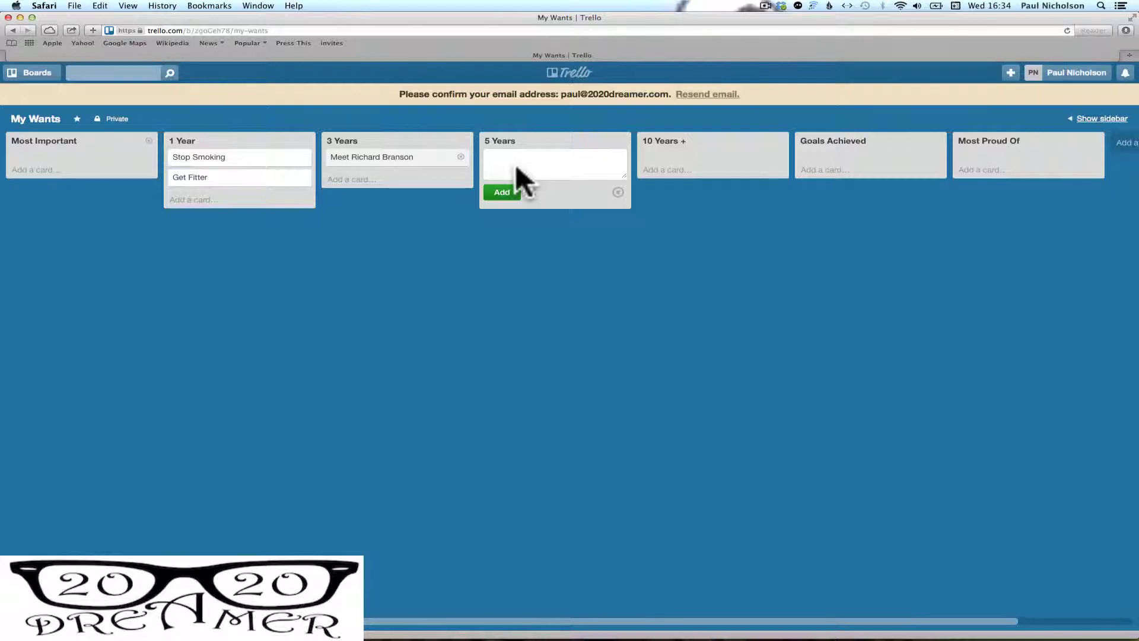
Add a '1 million £ in the bank' card to 5 Years and 'Miami Beach House' to 10 Years +
{"action": "type", "text": "1 million £ in the bank"}
{"action": "left_click", "coordinate": [518, 186]}
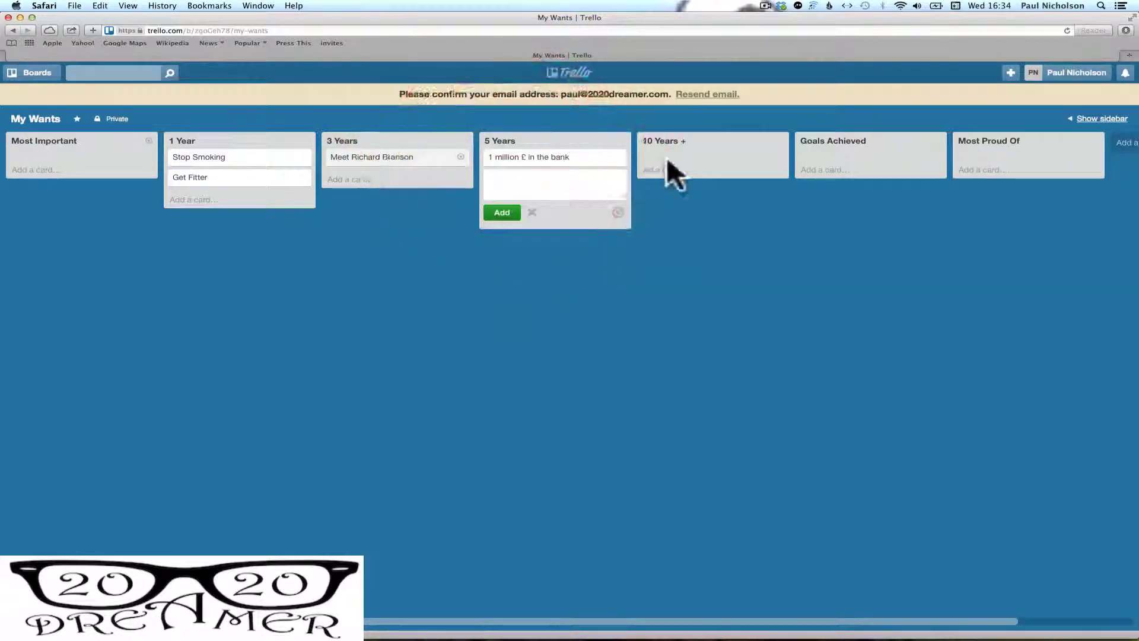
{"action": "left_click", "coordinate": [676, 169]}
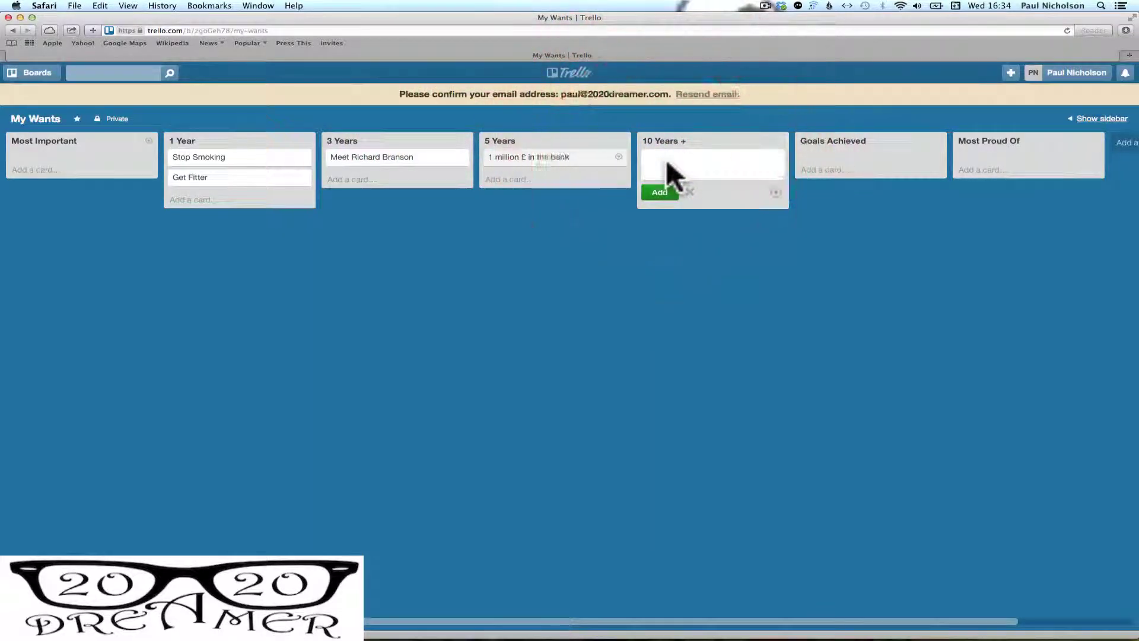
{"action": "type", "text": "Miami Be"}
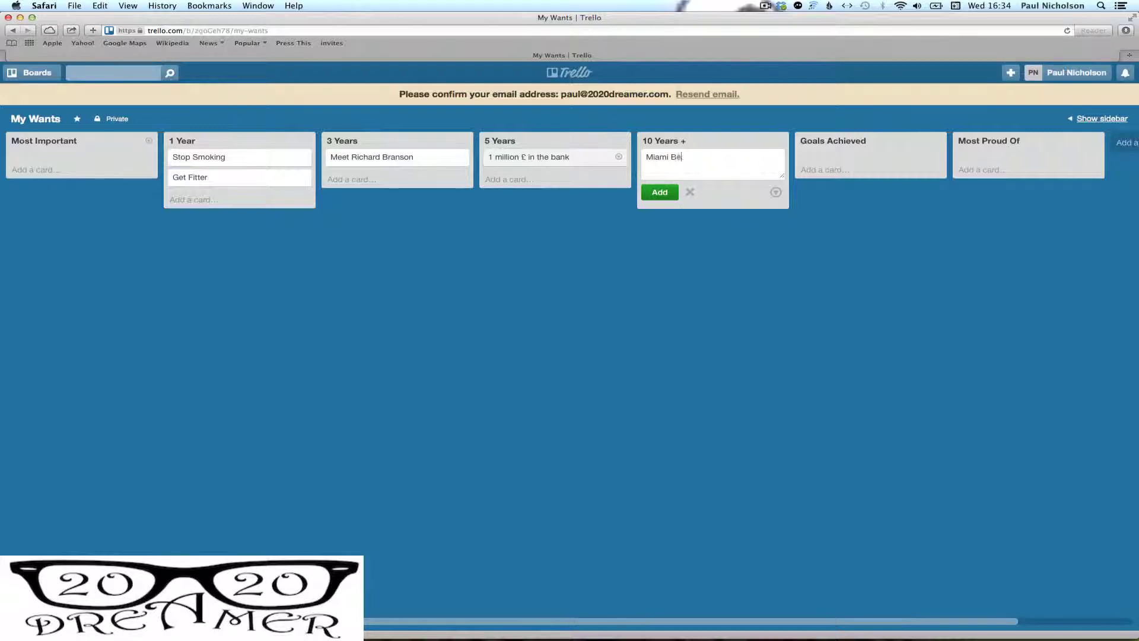
{"action": "type", "text": "ach House"}
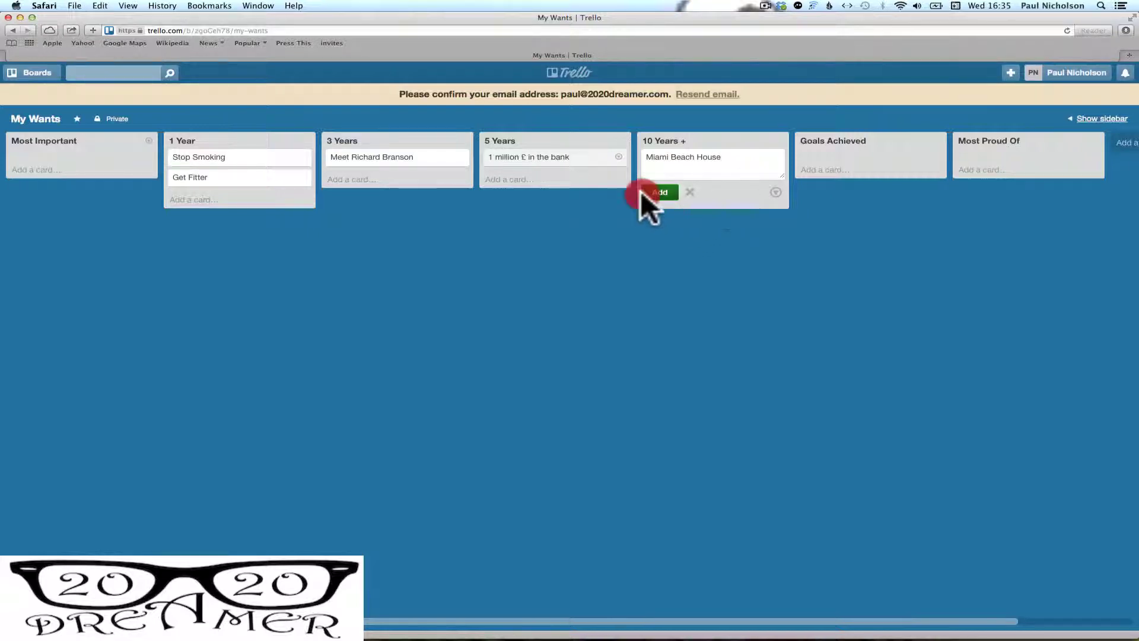
{"action": "left_click", "coordinate": [649, 191]}
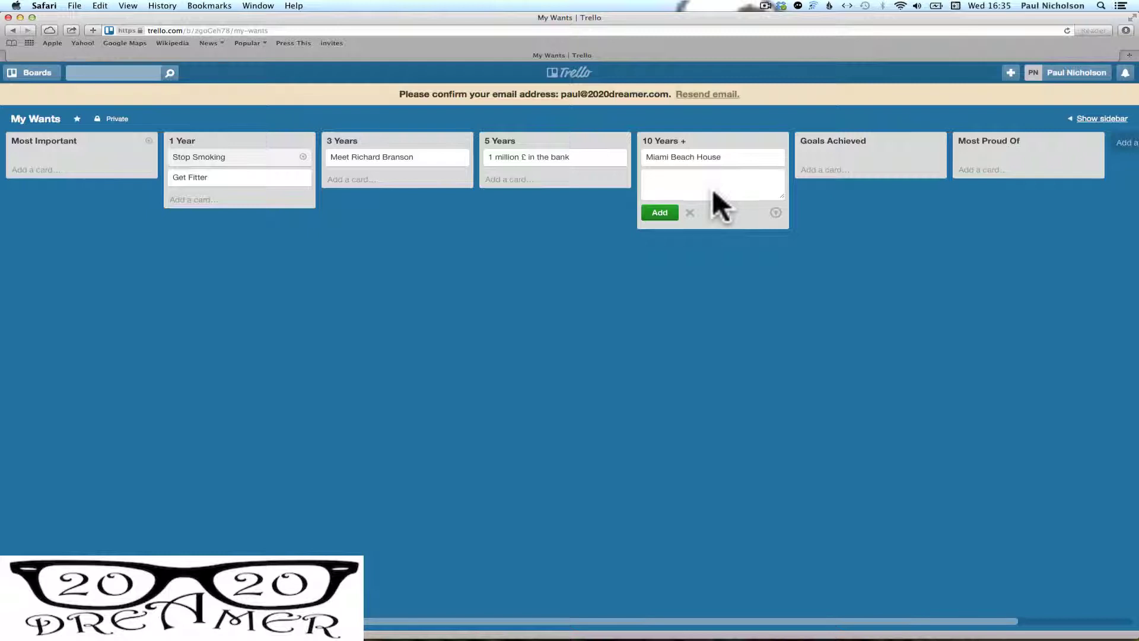
{"action": "left_click", "coordinate": [652, 272]}
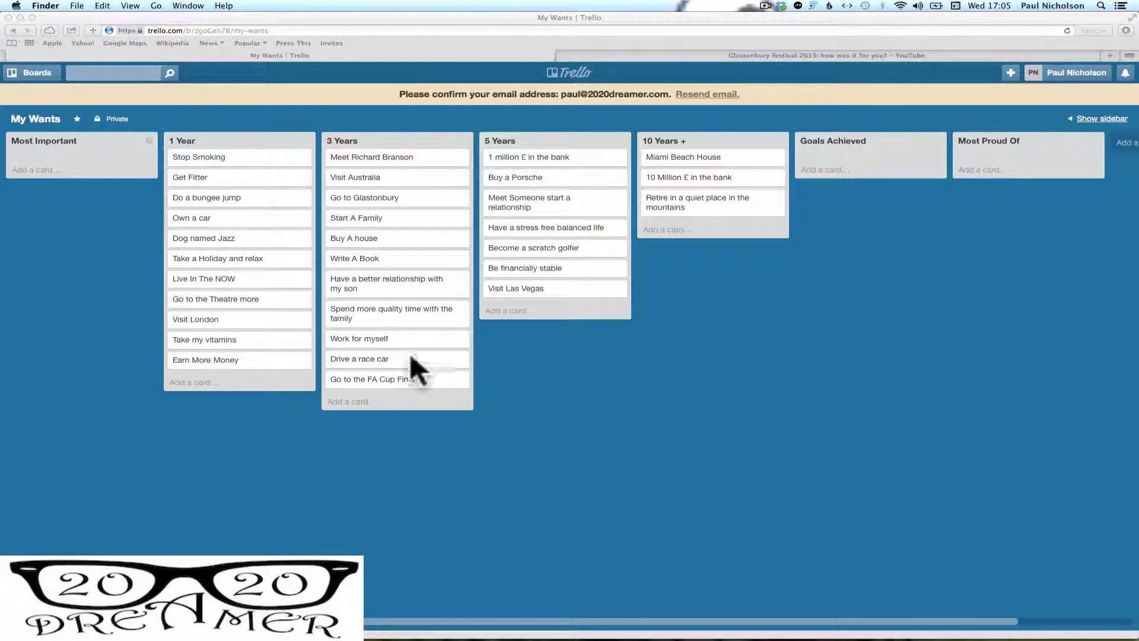
Attach BorderCollie.jpg from the computer to the Dog named Jazz card as its cover
{"action": "left_click", "coordinate": [233, 240]}
{"action": "left_click", "coordinate": [251, 234]}
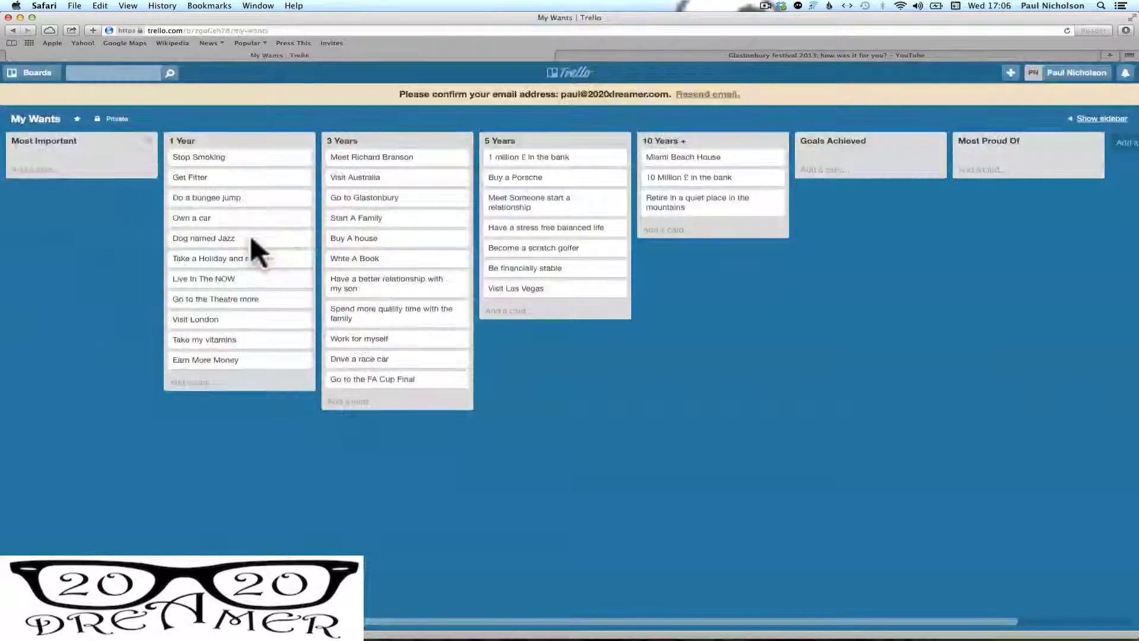
{"action": "left_click", "coordinate": [251, 235]}
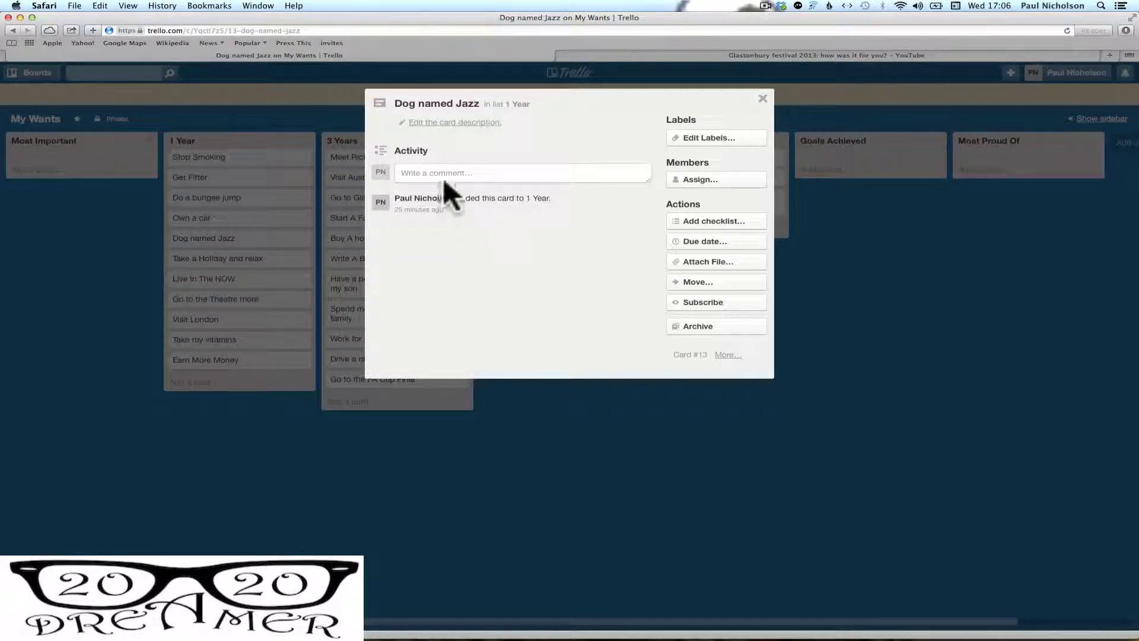
{"action": "left_click", "coordinate": [439, 123]}
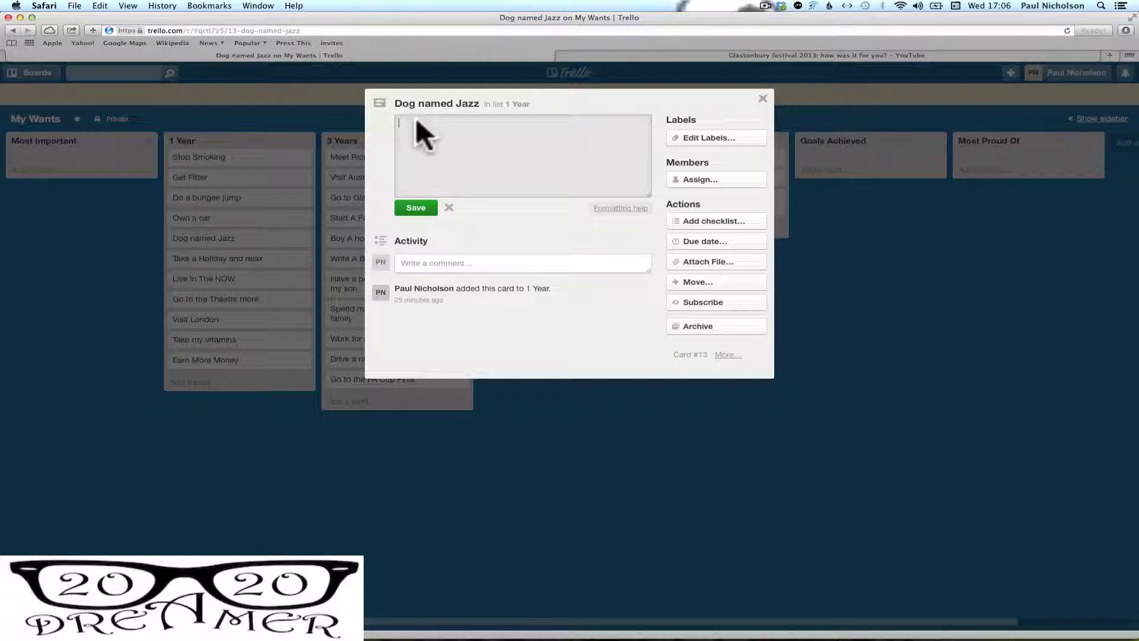
{"action": "left_click", "coordinate": [497, 226]}
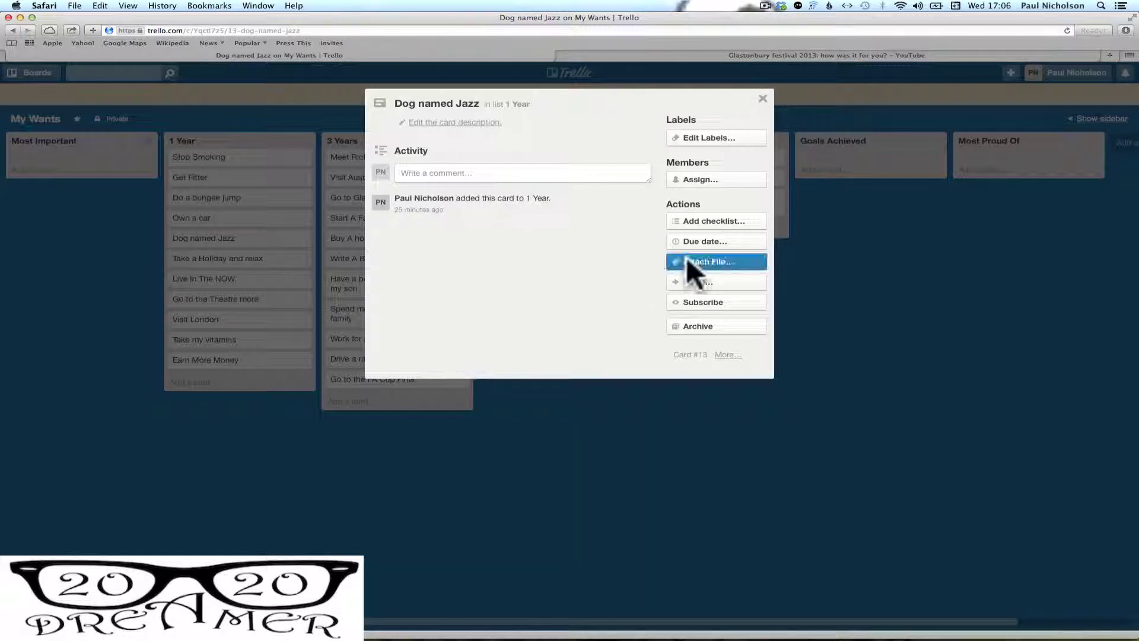
{"action": "left_click", "coordinate": [705, 259]}
{"action": "left_click", "coordinate": [679, 302]}
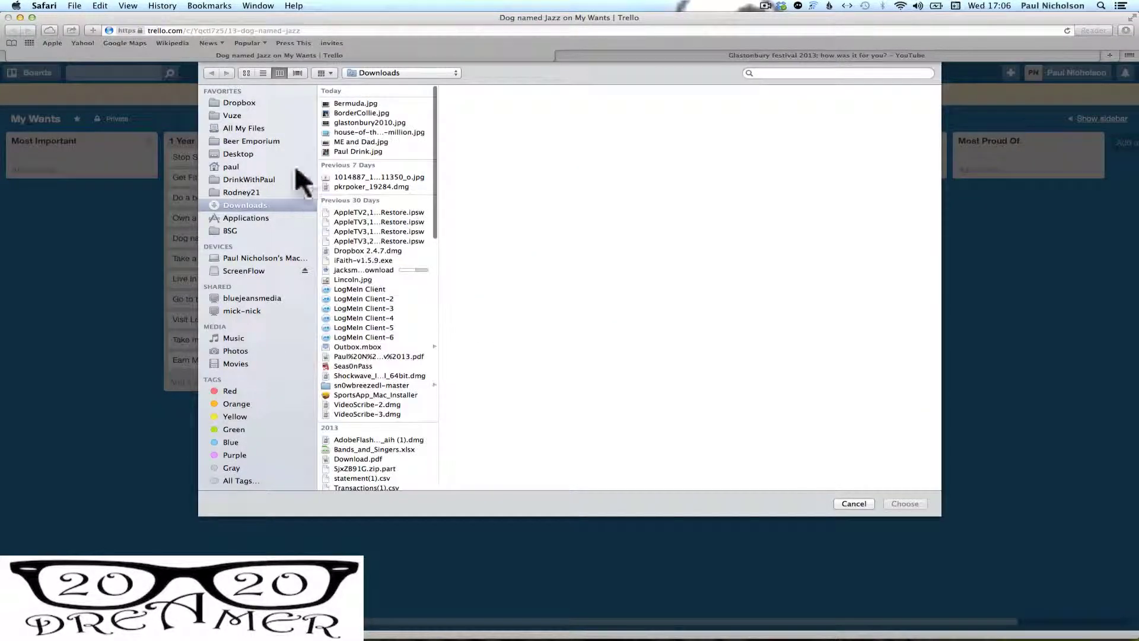
{"action": "left_click", "coordinate": [366, 112]}
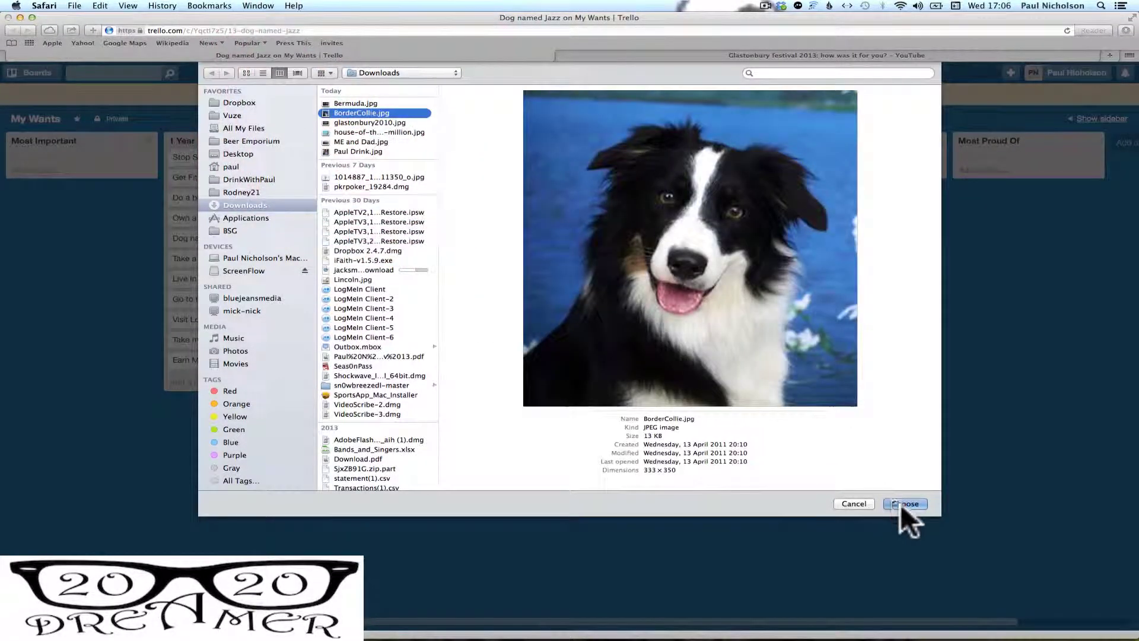
{"action": "left_click", "coordinate": [903, 503]}
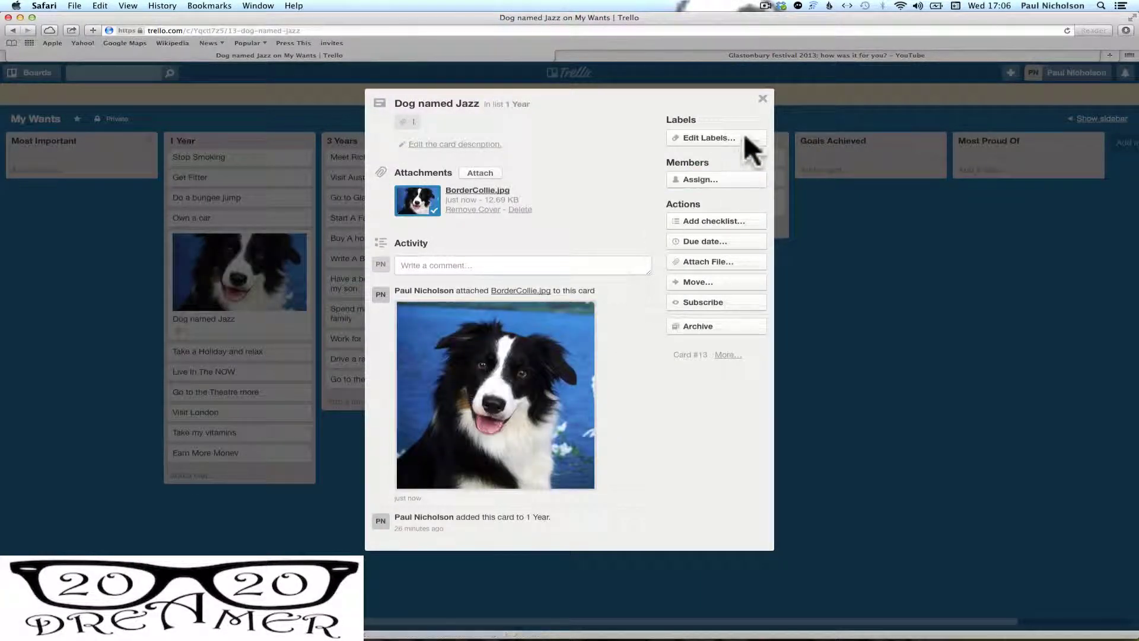
{"action": "left_click", "coordinate": [525, 265]}
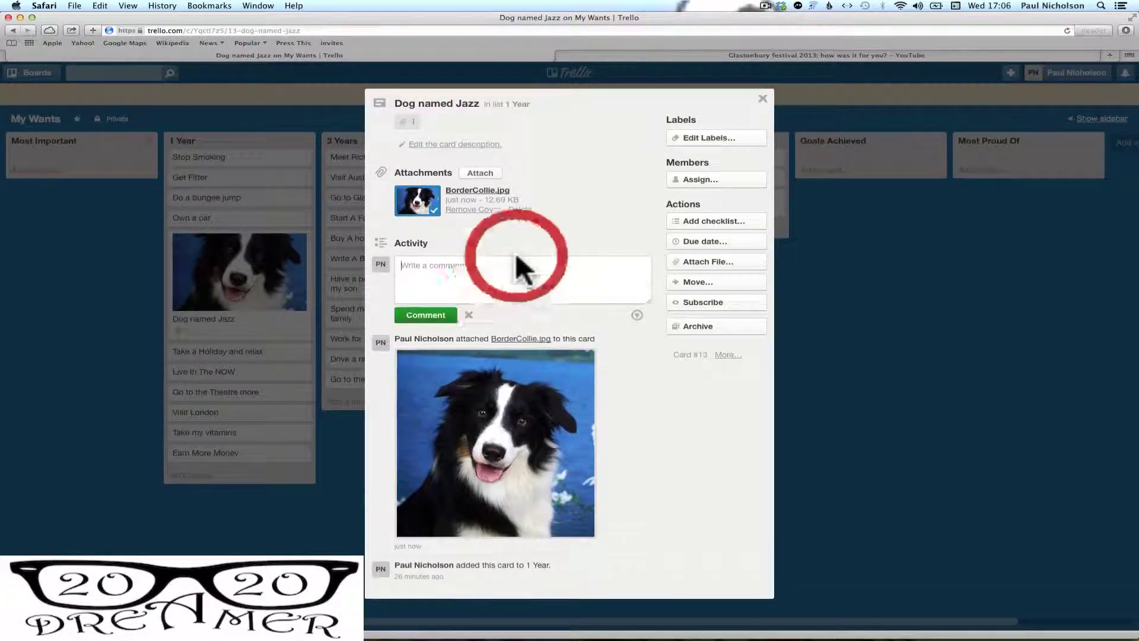
{"action": "left_click", "coordinate": [763, 99]}
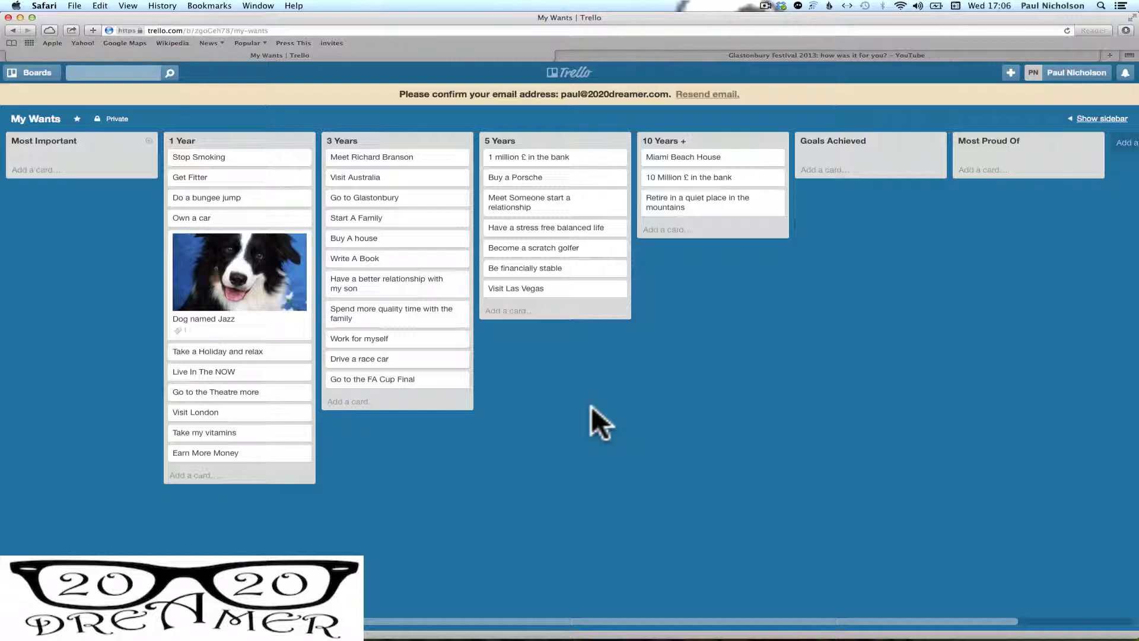
Attach the Miami beach penthouse photo from the computer to the Miami Beach House card
{"action": "left_click", "coordinate": [735, 156]}
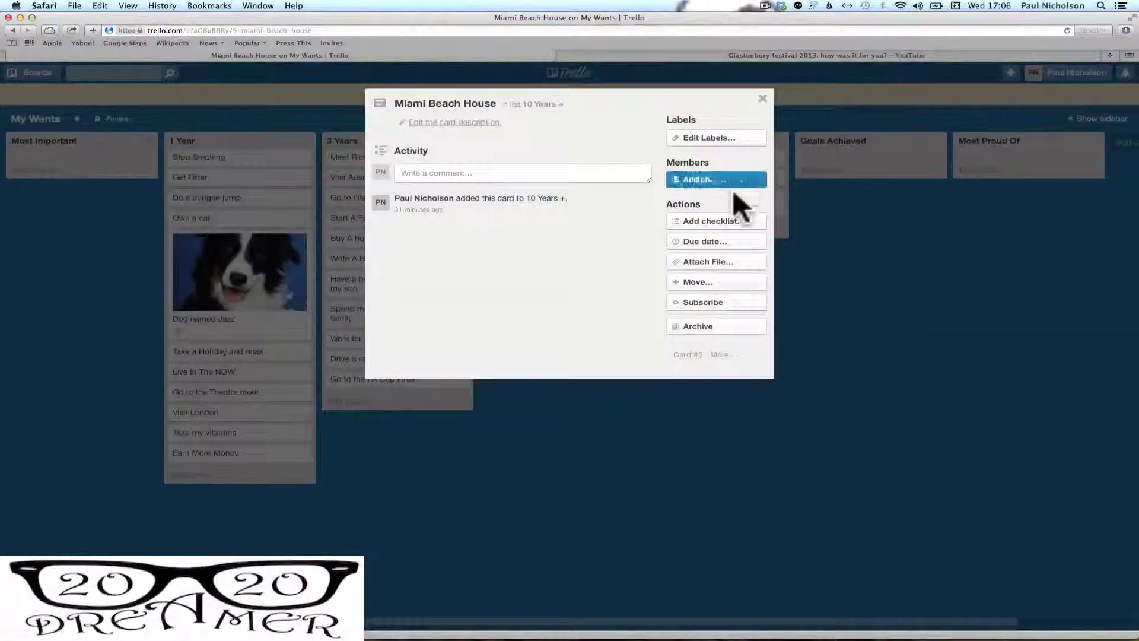
{"action": "left_click", "coordinate": [721, 261]}
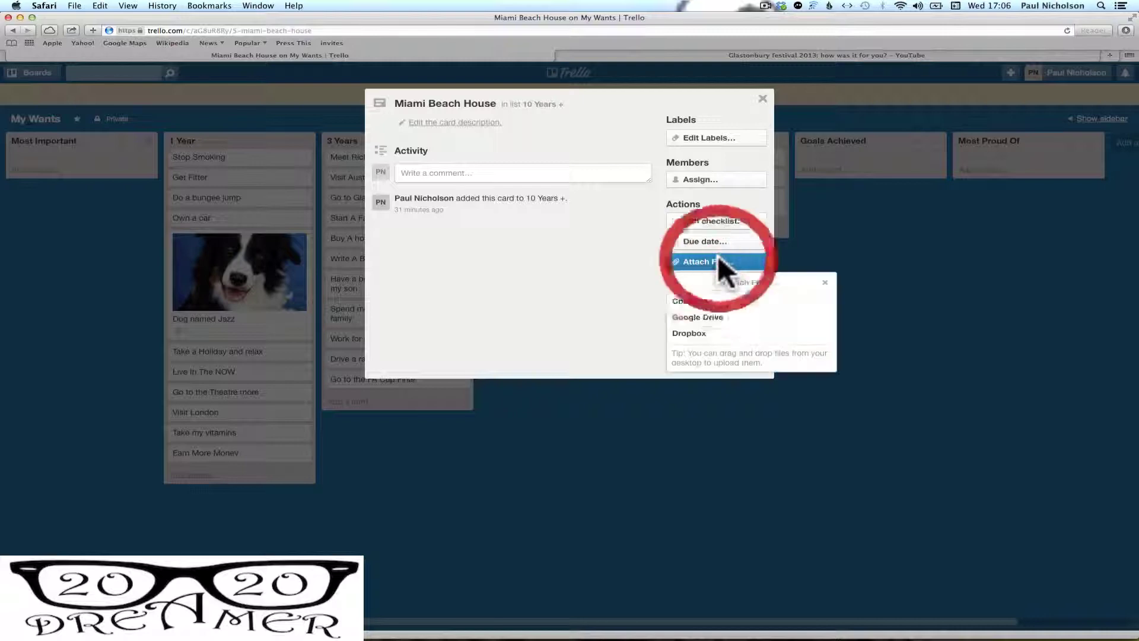
{"action": "left_click", "coordinate": [689, 297]}
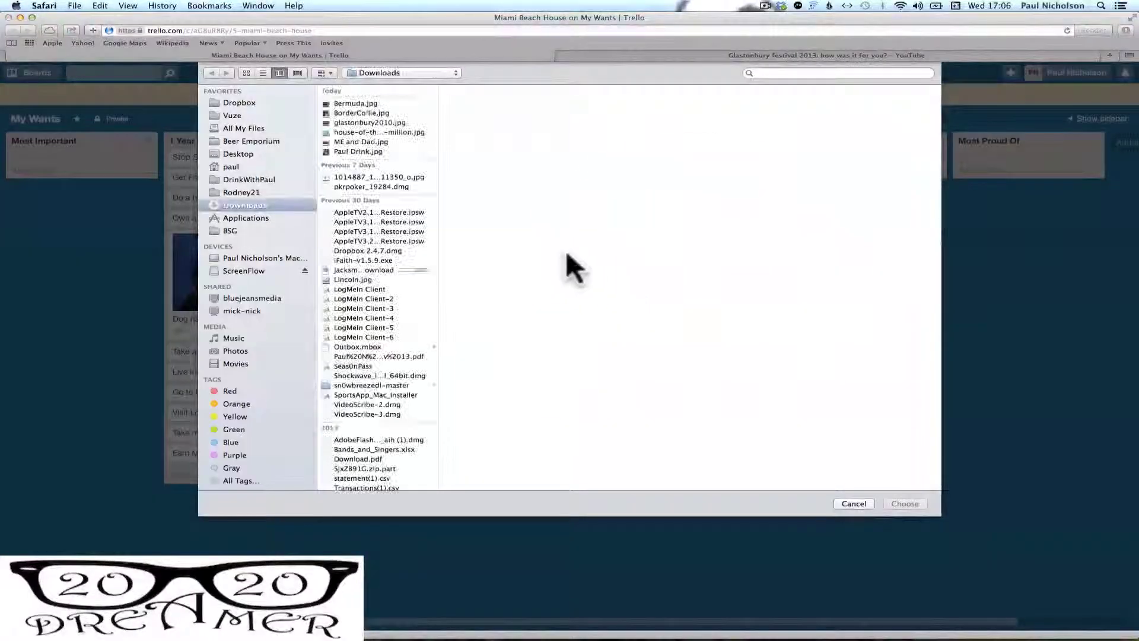
{"action": "left_click", "coordinate": [376, 131]}
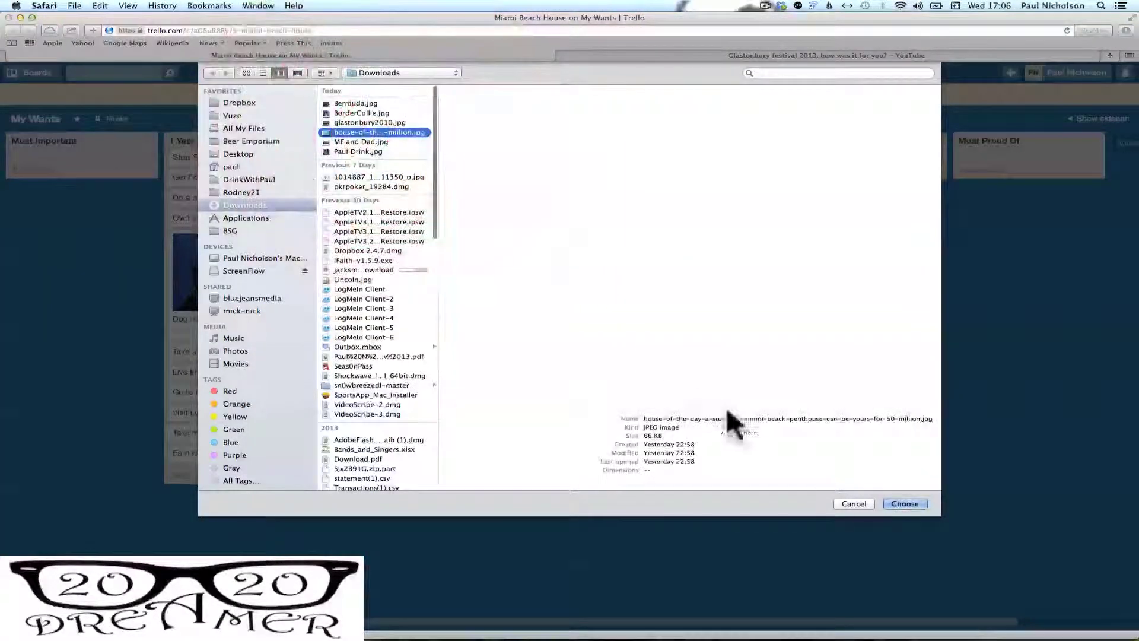
{"action": "left_click", "coordinate": [895, 508]}
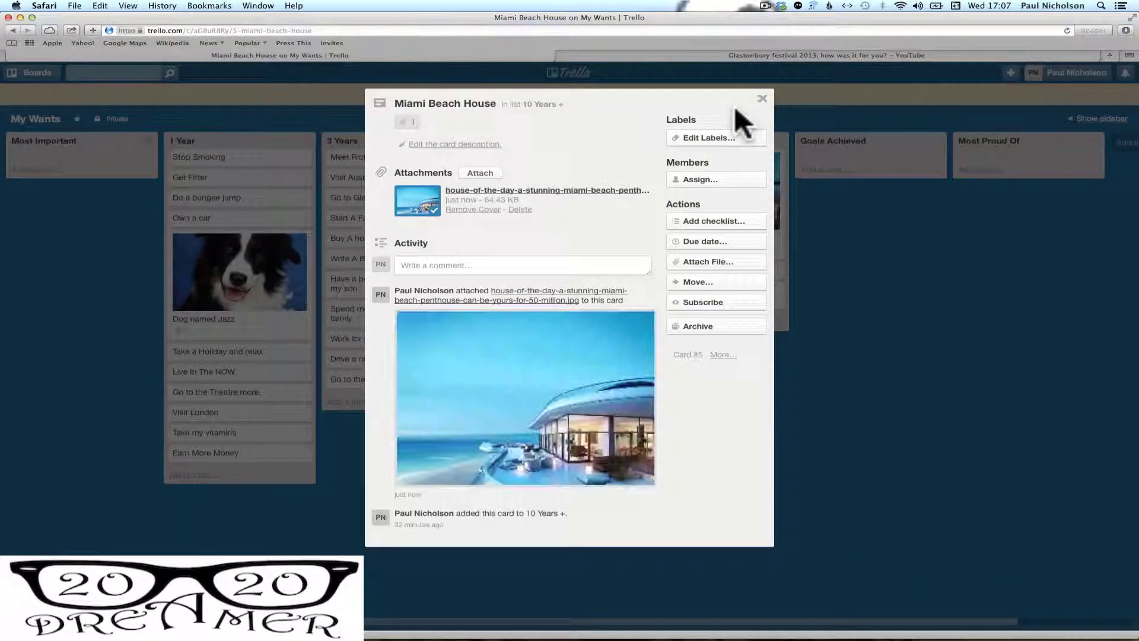
{"action": "left_click", "coordinate": [761, 98]}
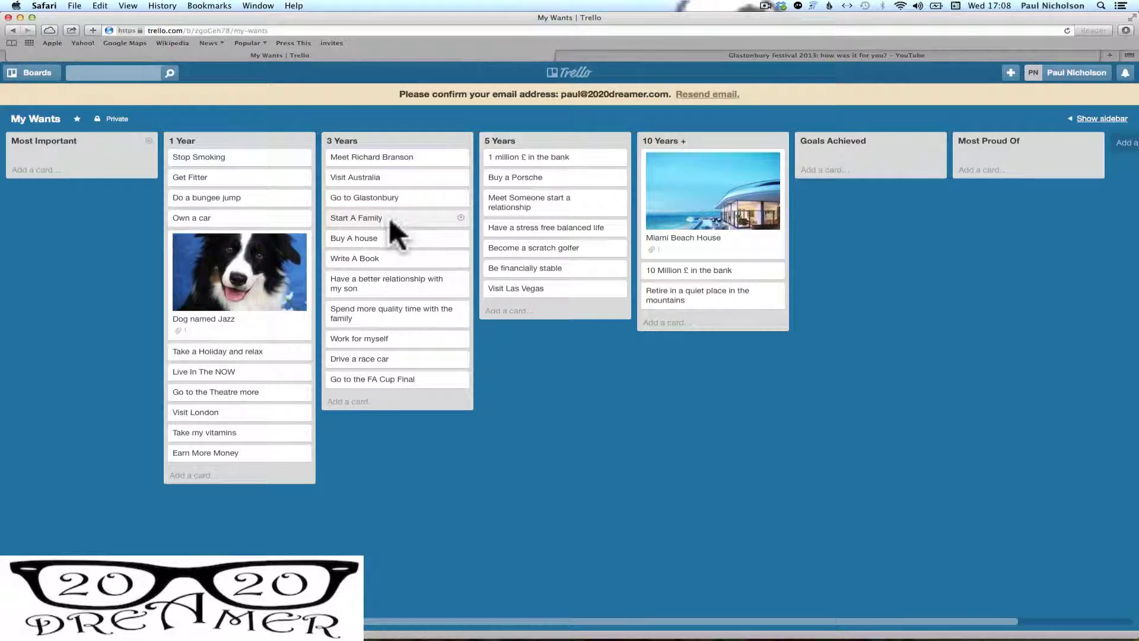
Move Start A Family into 5 Years and Meet Someone to the top of 3 Years
{"action": "mouse_move", "coordinate": [395, 221]}
{"action": "left_mouse_down"}
{"action": "mouse_move", "coordinate": [500, 220]}
{"action": "mouse_move", "coordinate": [534, 208]}
{"action": "mouse_move", "coordinate": [499, 201]}
{"action": "mouse_move", "coordinate": [401, 219]}
{"action": "left_mouse_up"}
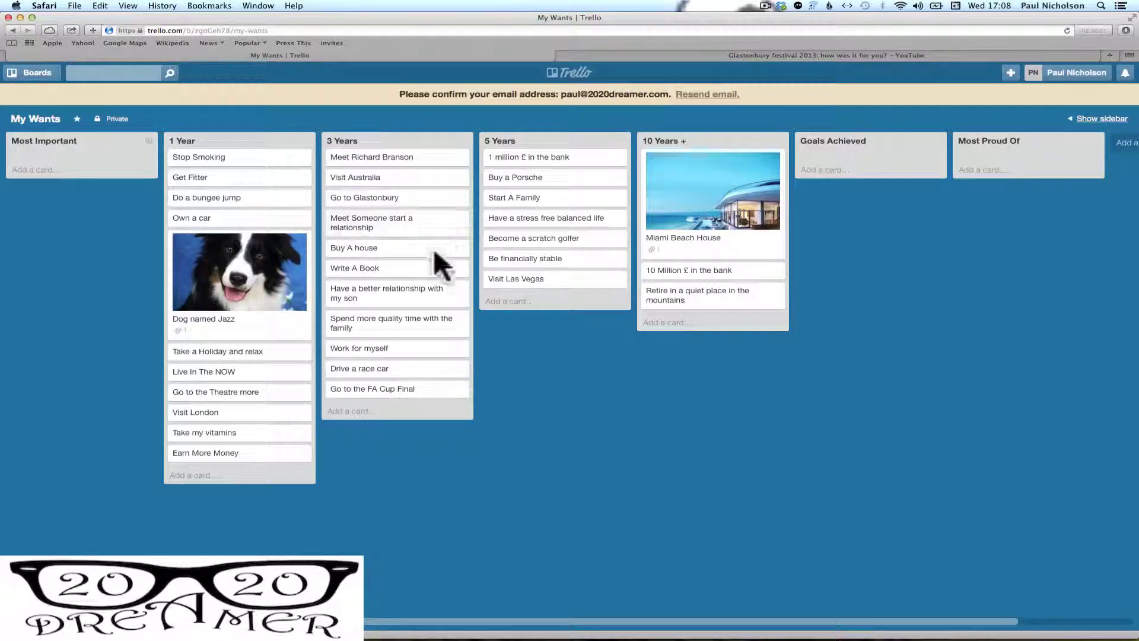
{"action": "left_click", "coordinate": [414, 228]}
{"action": "left_click_drag", "start_coordinate": [414, 226], "coordinate": [411, 177]}
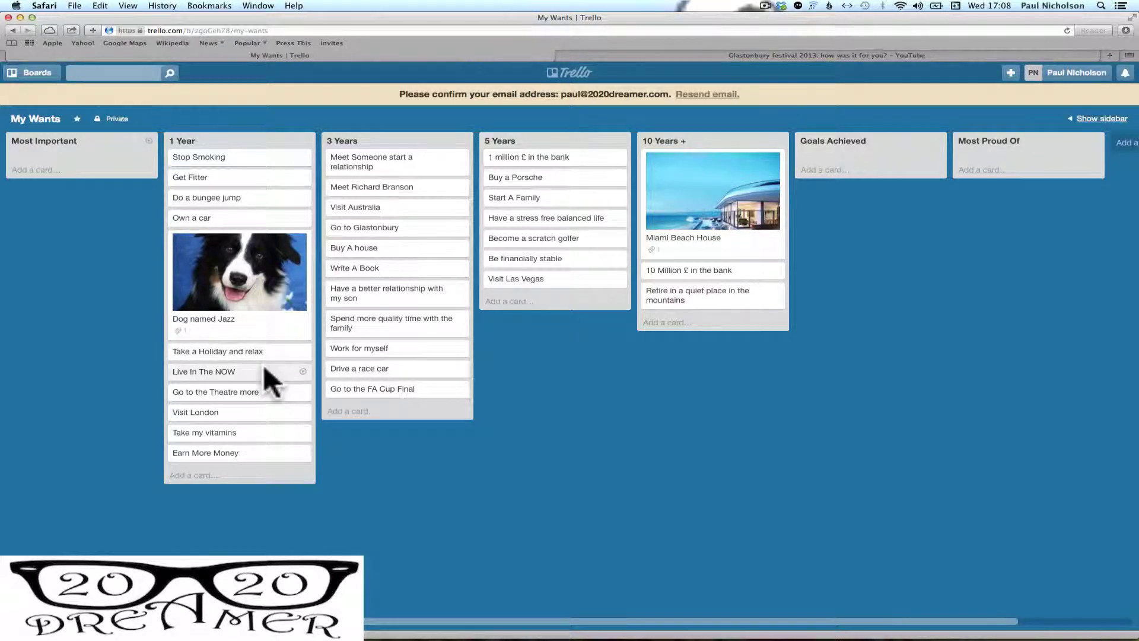
Reorder 1 Year, then move Stop Smoking, Live In The NOW and Get Fitter into Most Important
{"action": "left_click_drag", "start_coordinate": [264, 371], "coordinate": [256, 175]}
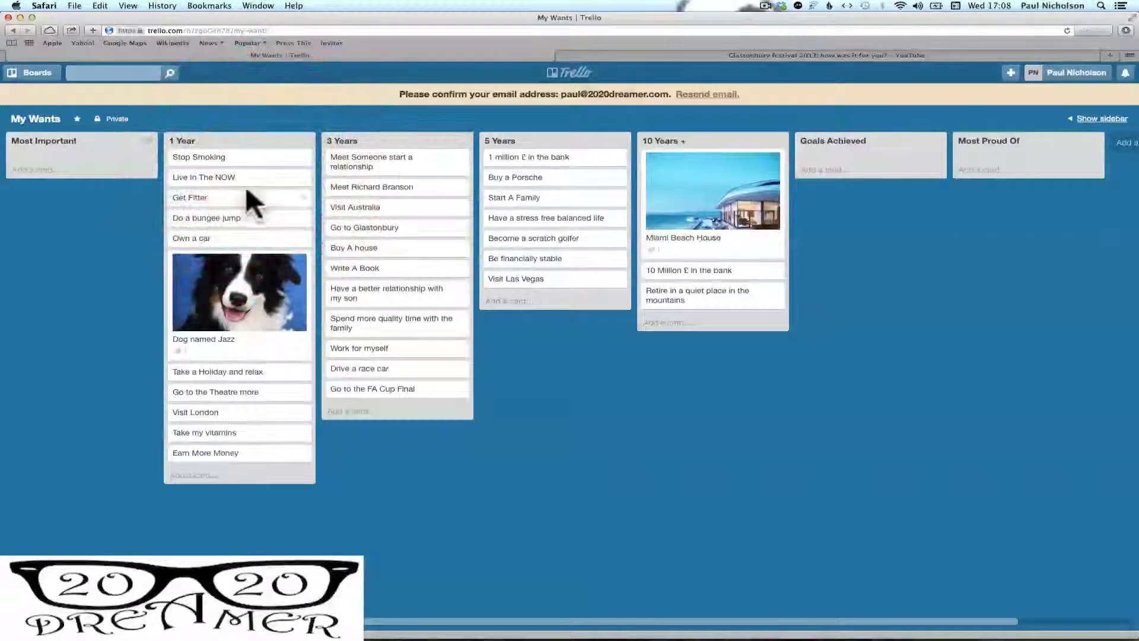
{"action": "left_click_drag", "start_coordinate": [255, 431], "coordinate": [256, 214]}
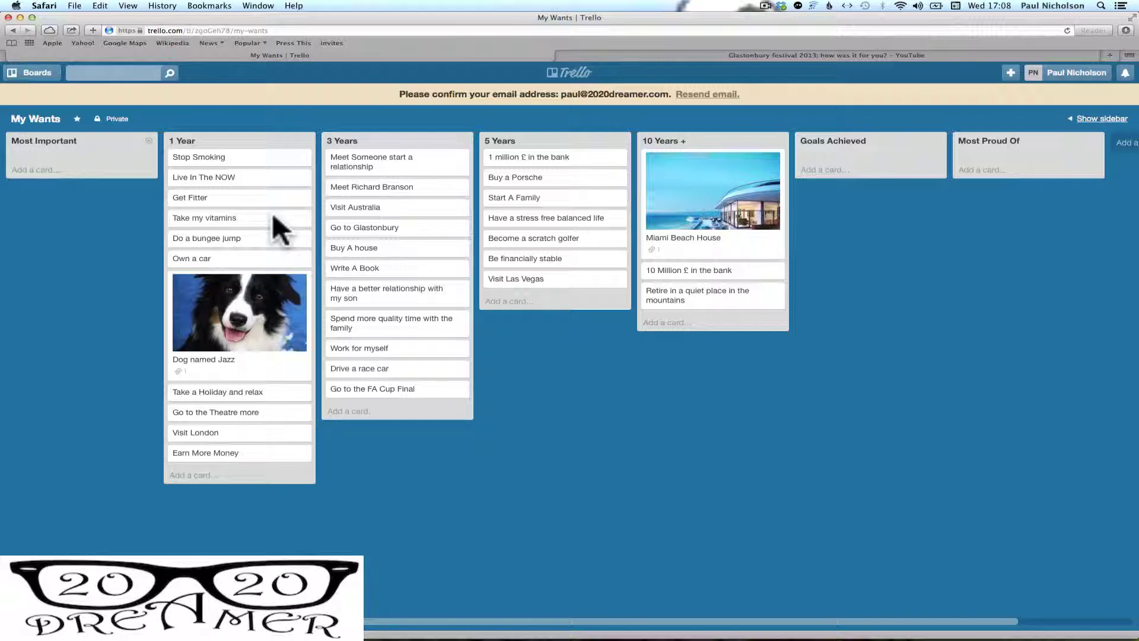
{"action": "left_click_drag", "start_coordinate": [257, 159], "coordinate": [111, 155]}
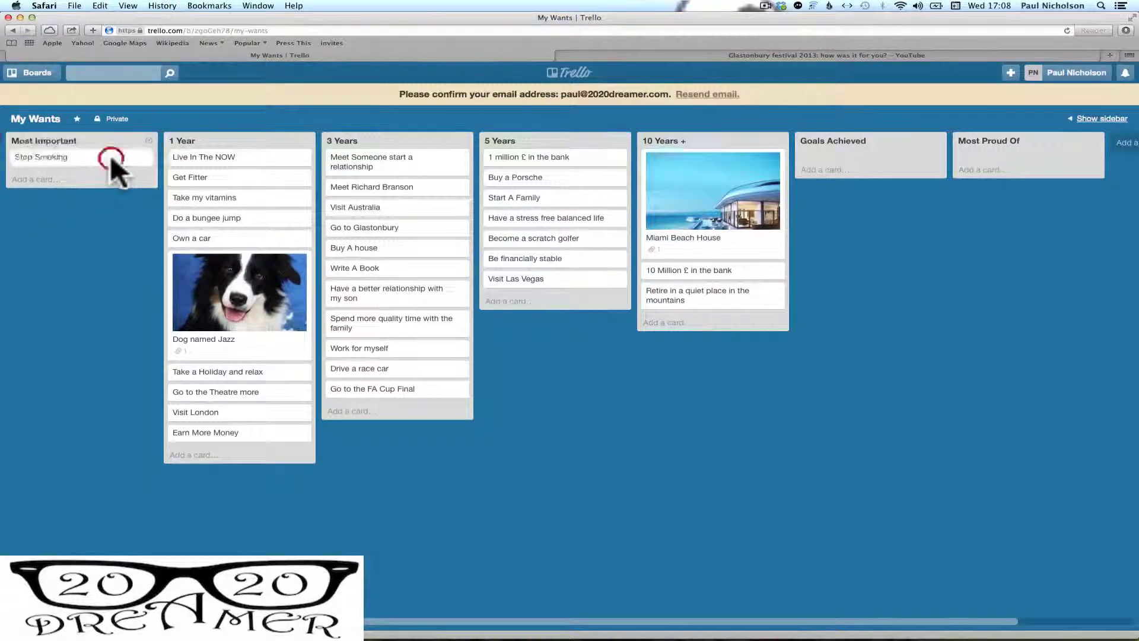
{"action": "left_click_drag", "start_coordinate": [248, 158], "coordinate": [95, 181]}
{"action": "left_click_drag", "start_coordinate": [246, 158], "coordinate": [56, 225]}
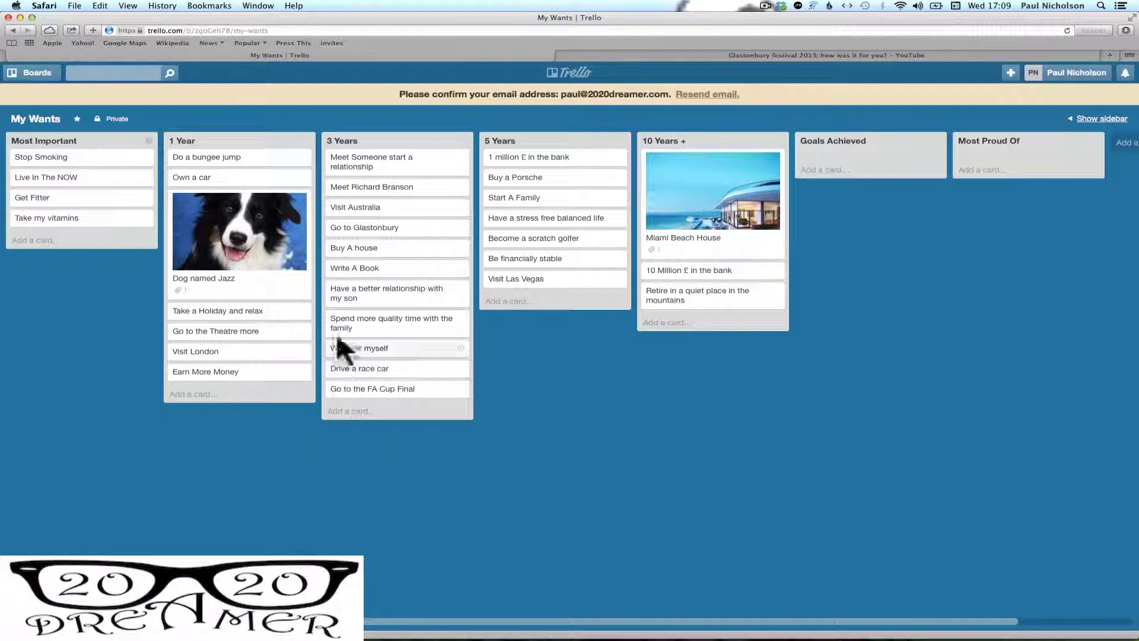
Attach glastonbury2010.jpg from the computer as the Go to Glastonbury cover, then reopen the card
{"action": "left_click", "coordinate": [409, 231]}
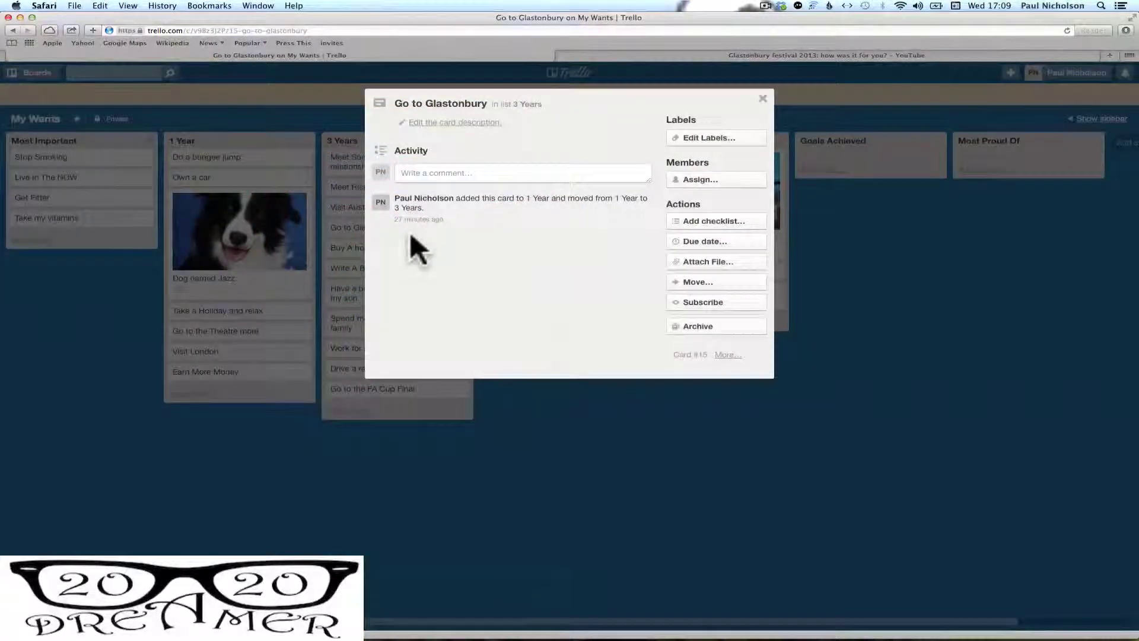
{"action": "left_click", "coordinate": [726, 255]}
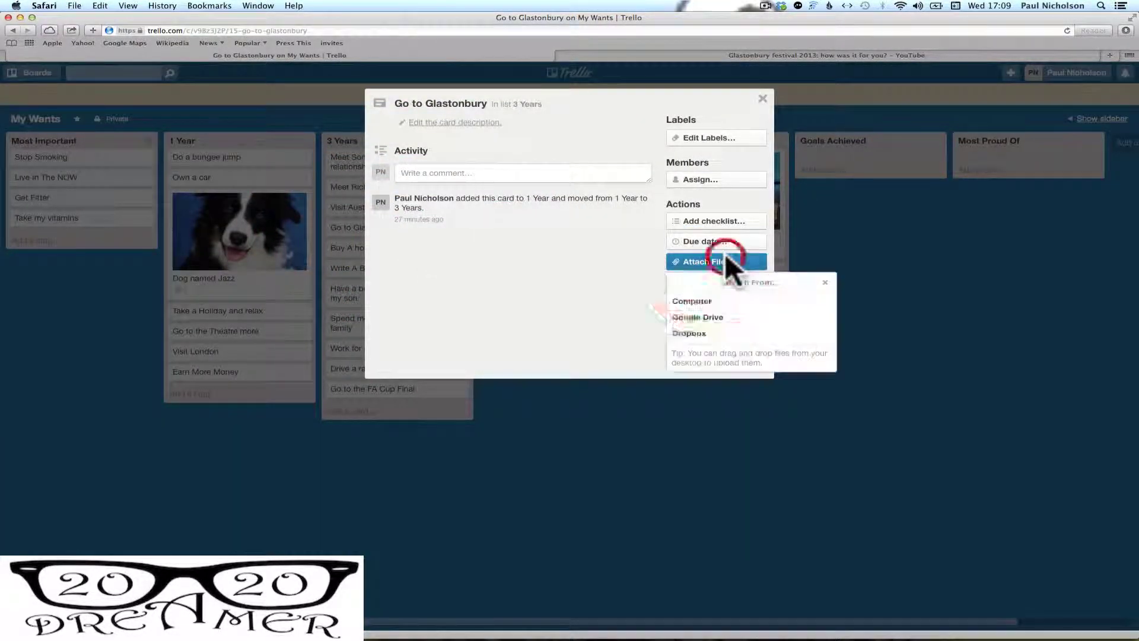
{"action": "left_click", "coordinate": [707, 298]}
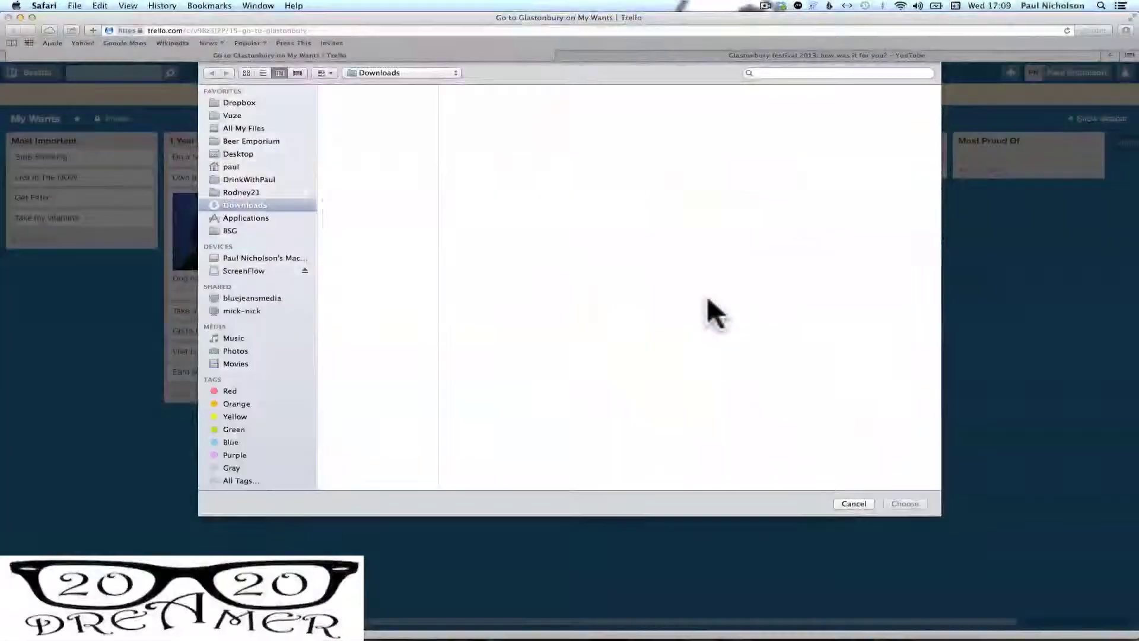
{"action": "left_click", "coordinate": [389, 122]}
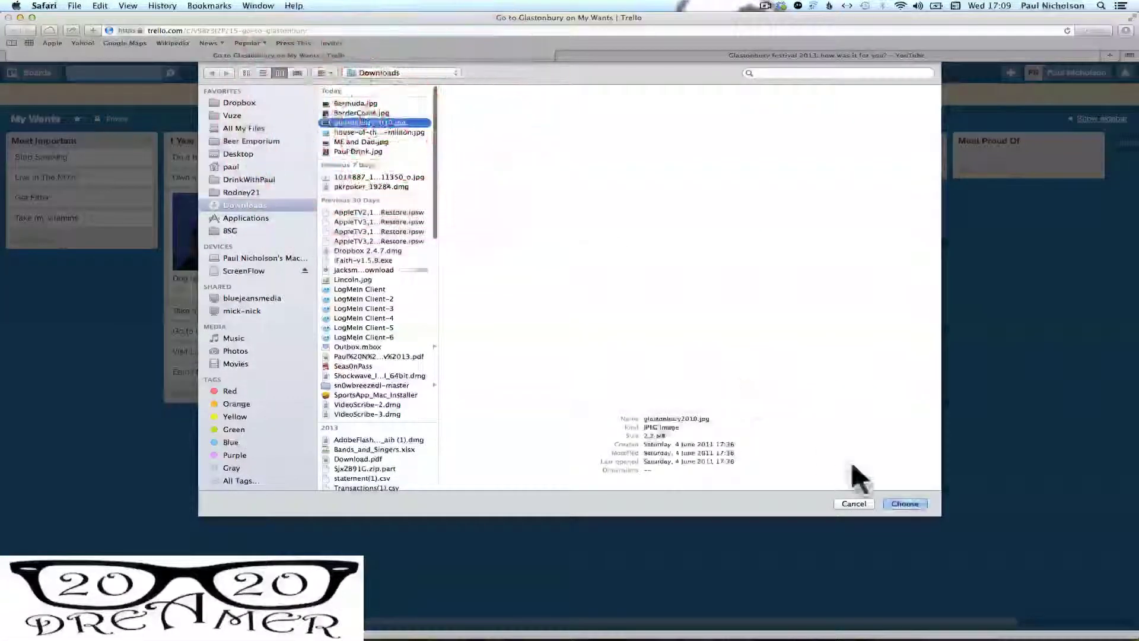
{"action": "left_click", "coordinate": [907, 505]}
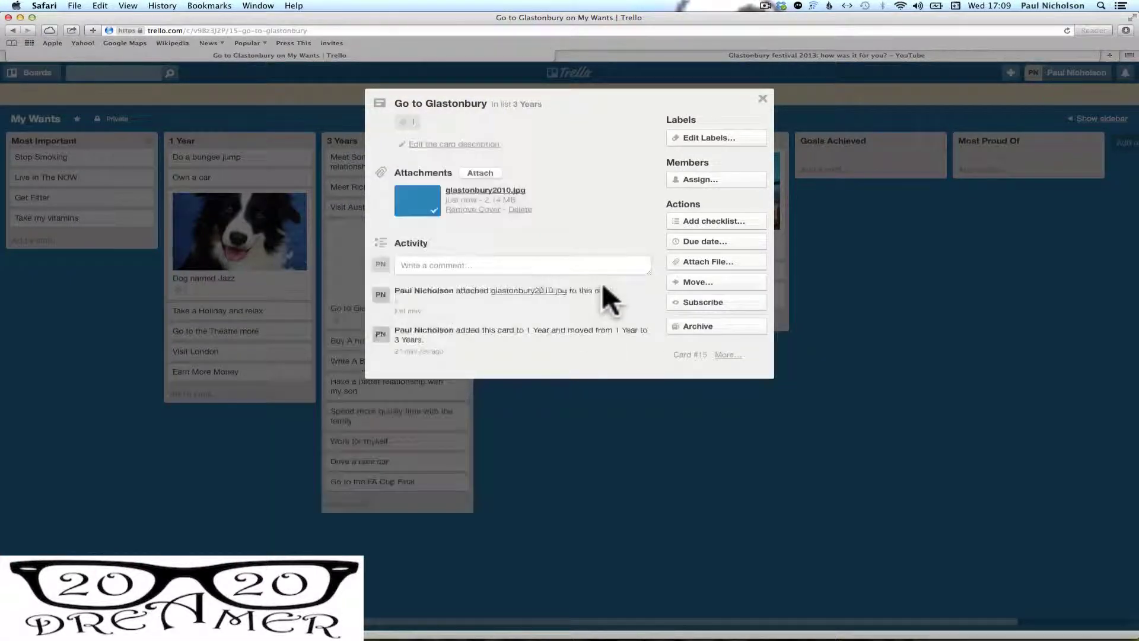
{"action": "left_click", "coordinate": [761, 99]}
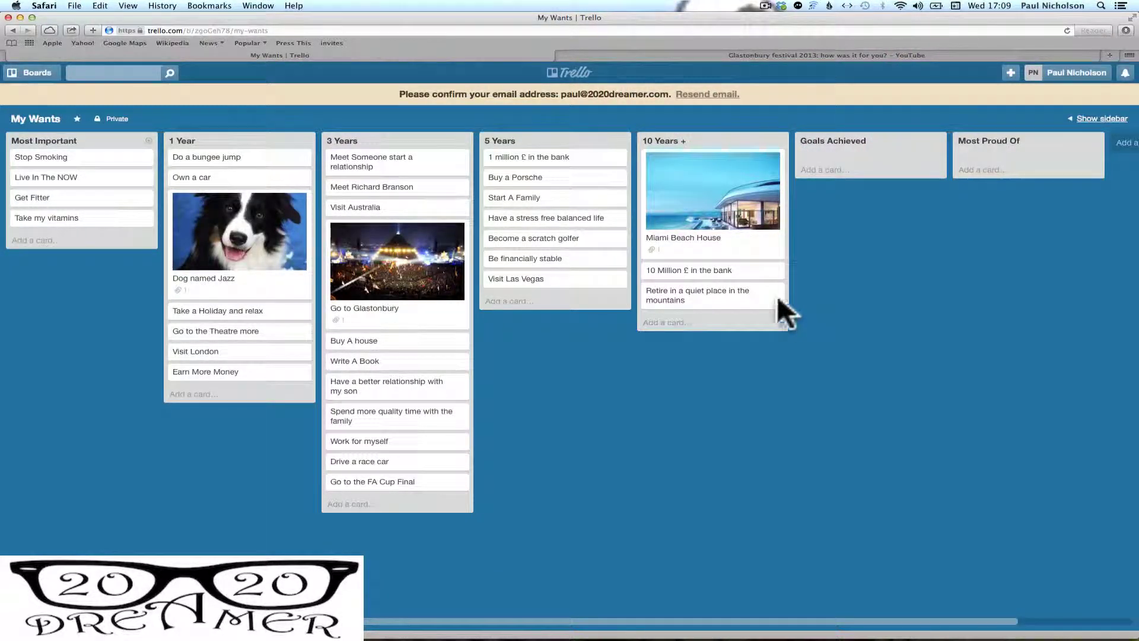
{"action": "left_click", "coordinate": [411, 257]}
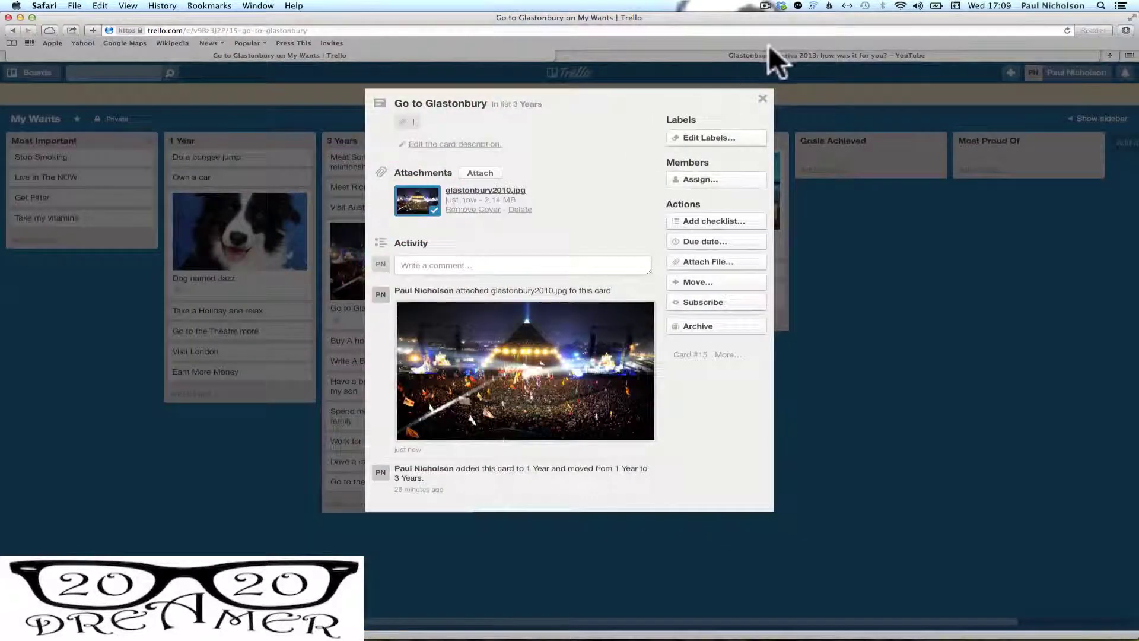
Copy the Glastonbury festival 2013 YouTube link and post it as a comment on the card
{"action": "left_click", "coordinate": [757, 54]}
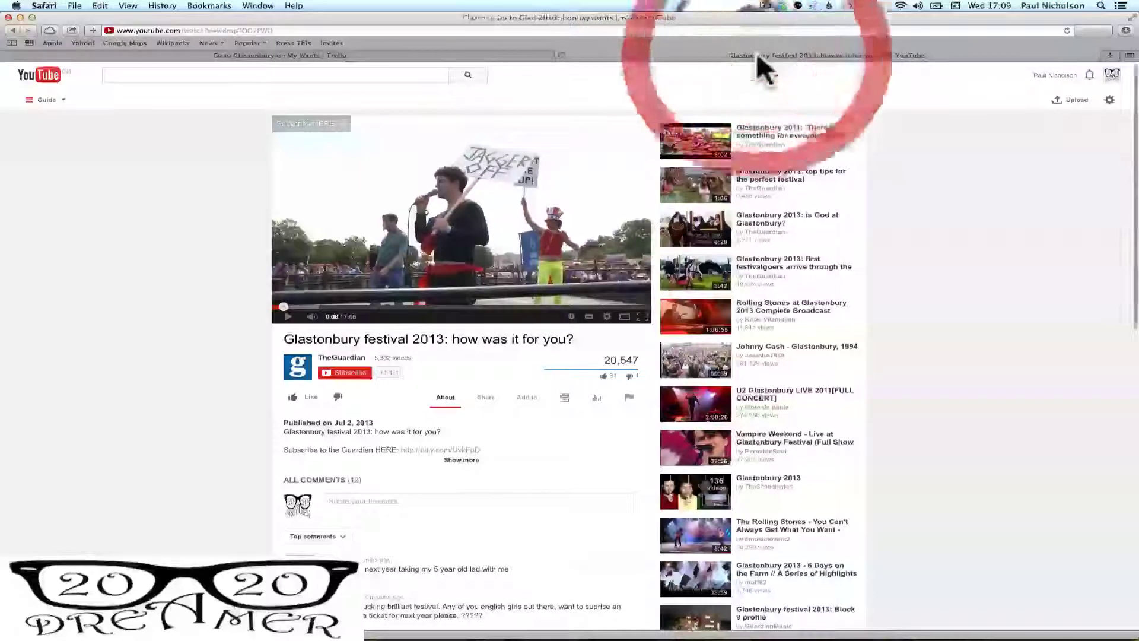
{"action": "left_click", "coordinate": [266, 28]}
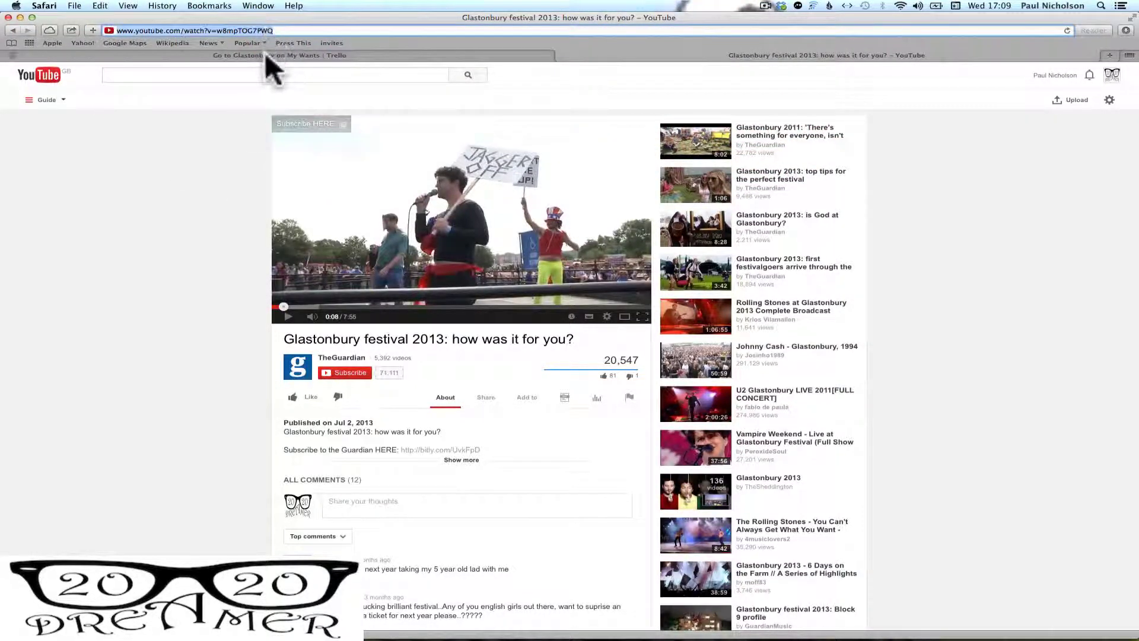
{"action": "left_click", "coordinate": [265, 53]}
{"action": "left_click", "coordinate": [467, 261]}
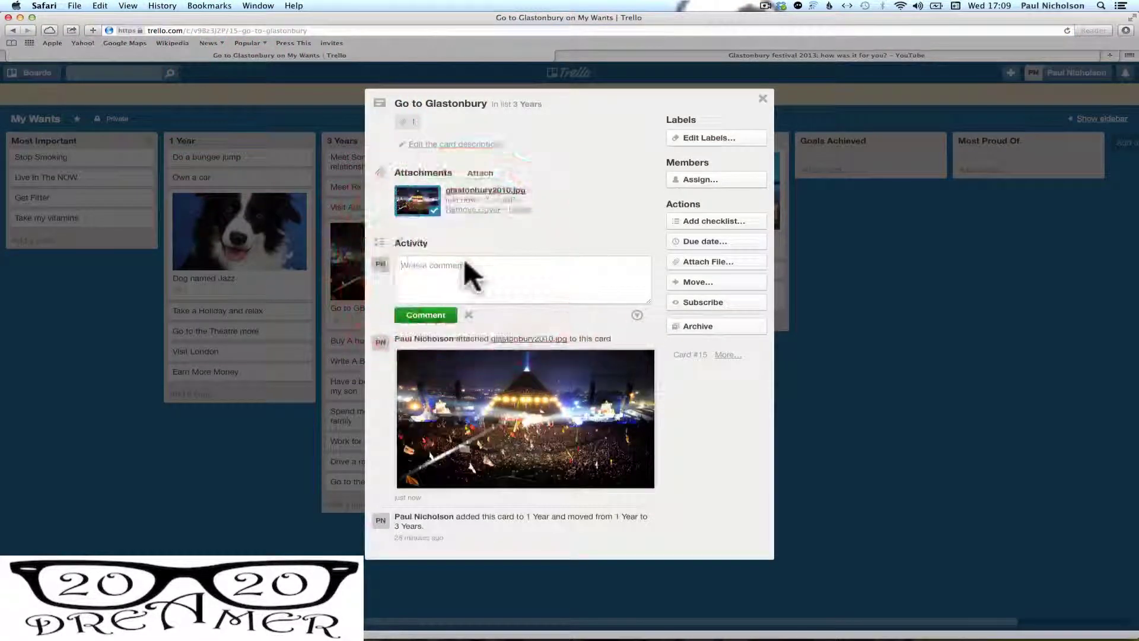
{"action": "type", "text": "http://www.youtube.com/watch?v=w8mpTOG7PWQ"}
{"action": "left_click", "coordinate": [443, 314]}
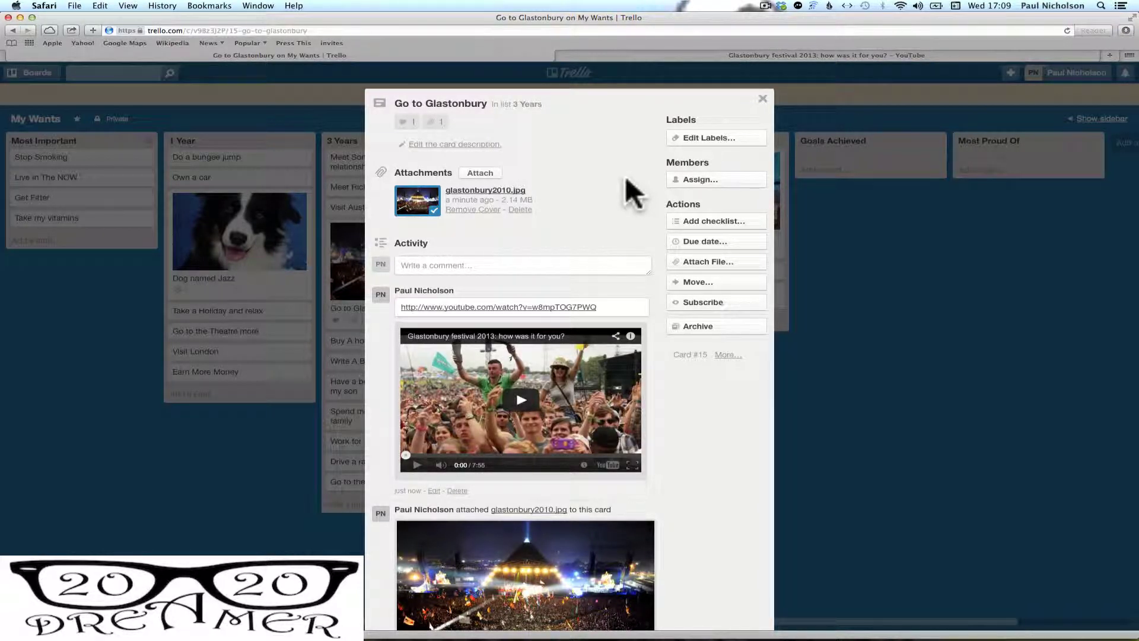
{"action": "scroll", "coordinate": [614, 201], "scroll_direction": "down", "scroll_amount": 5}
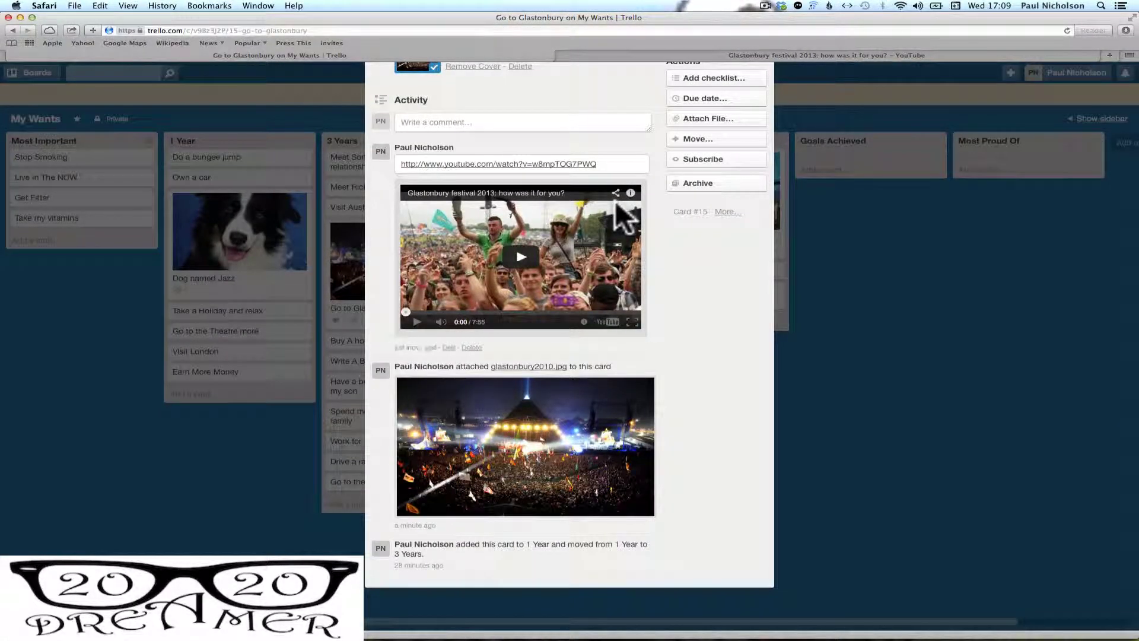
{"action": "scroll", "coordinate": [614, 200], "scroll_direction": "up", "scroll_amount": 4}
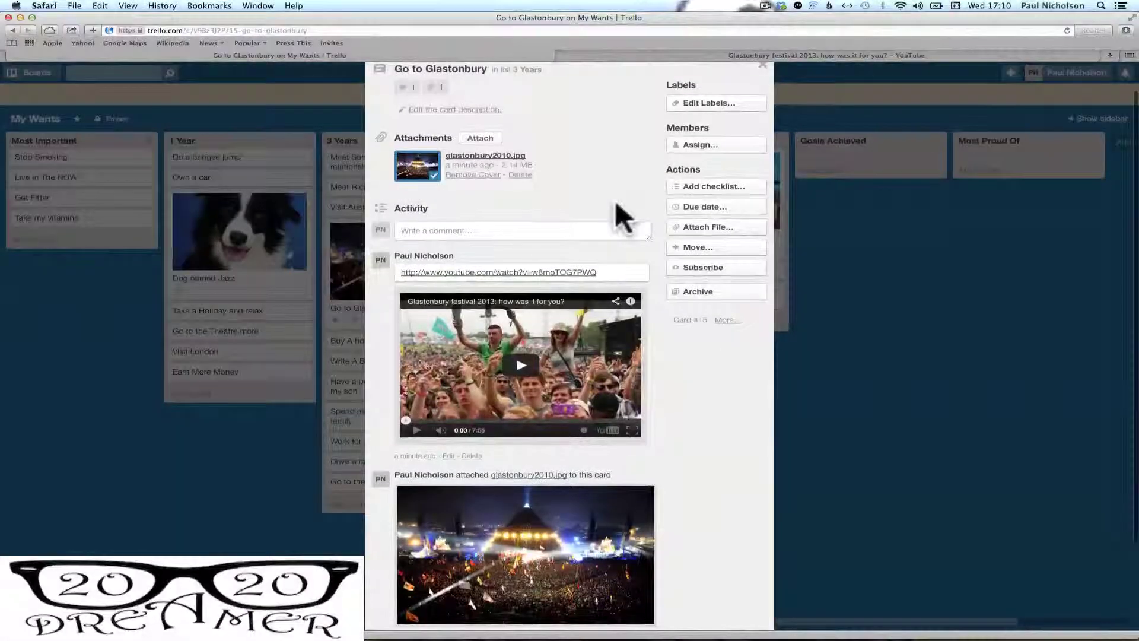
Add a checklist named Checklist with the first item 'Register for tickets'
{"action": "scroll", "coordinate": [615, 201], "scroll_direction": "up", "scroll_amount": 1}
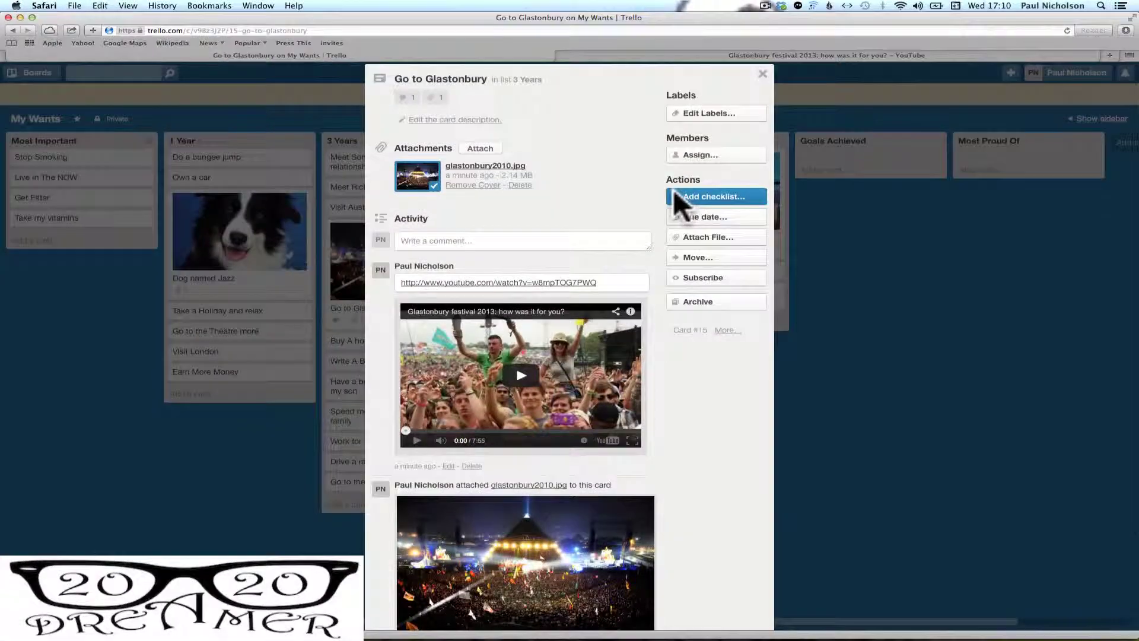
{"action": "left_click", "coordinate": [685, 198]}
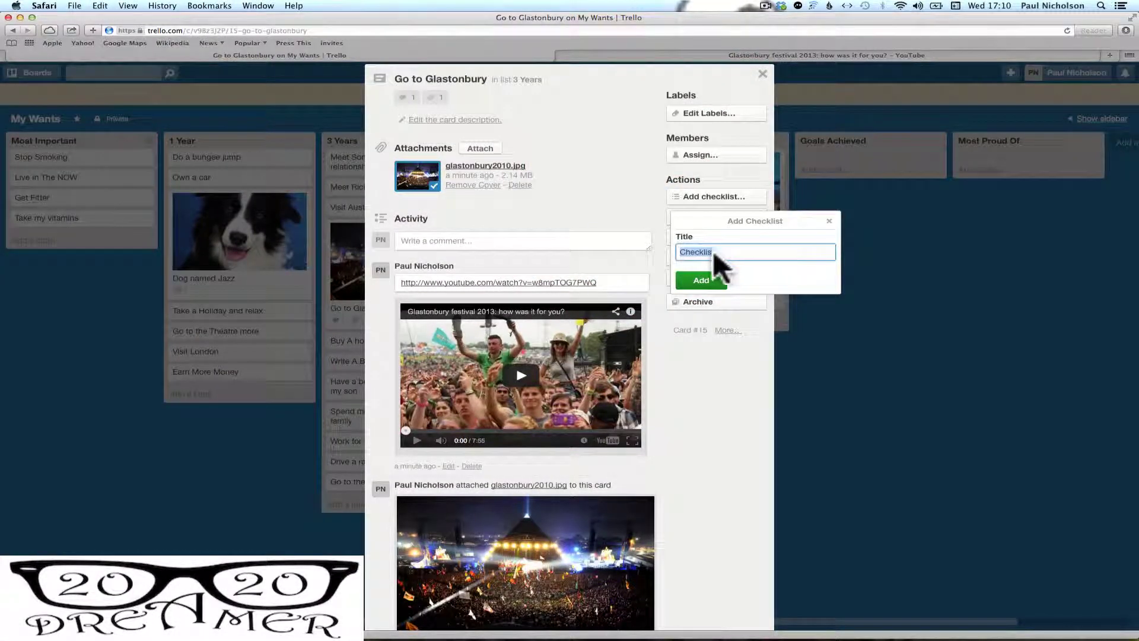
{"action": "left_click", "coordinate": [703, 276]}
{"action": "left_click", "coordinate": [512, 265]}
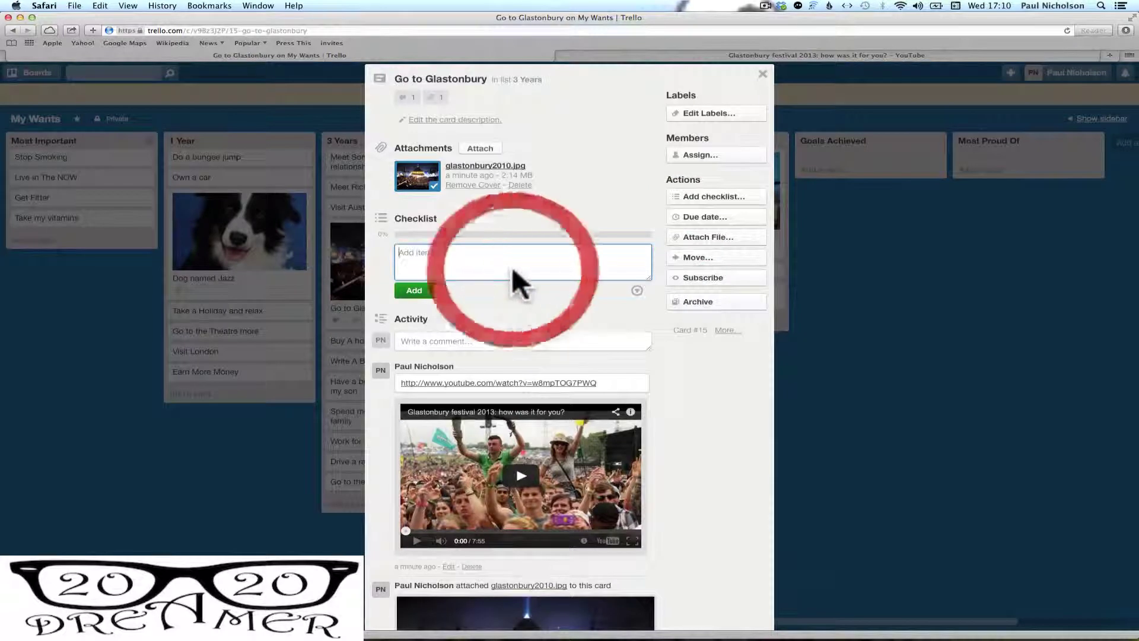
{"action": "type", "text": "Register"}
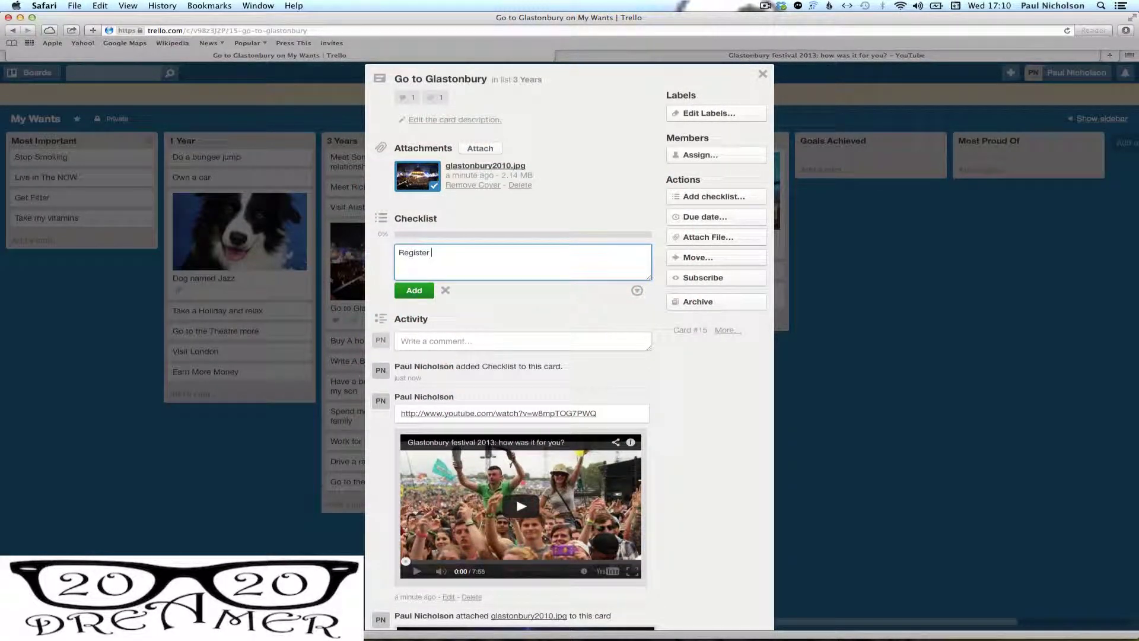
{"action": "type", "text": " for tik"}
{"action": "type", "text": "ts"}
{"action": "key", "text": "Return"}
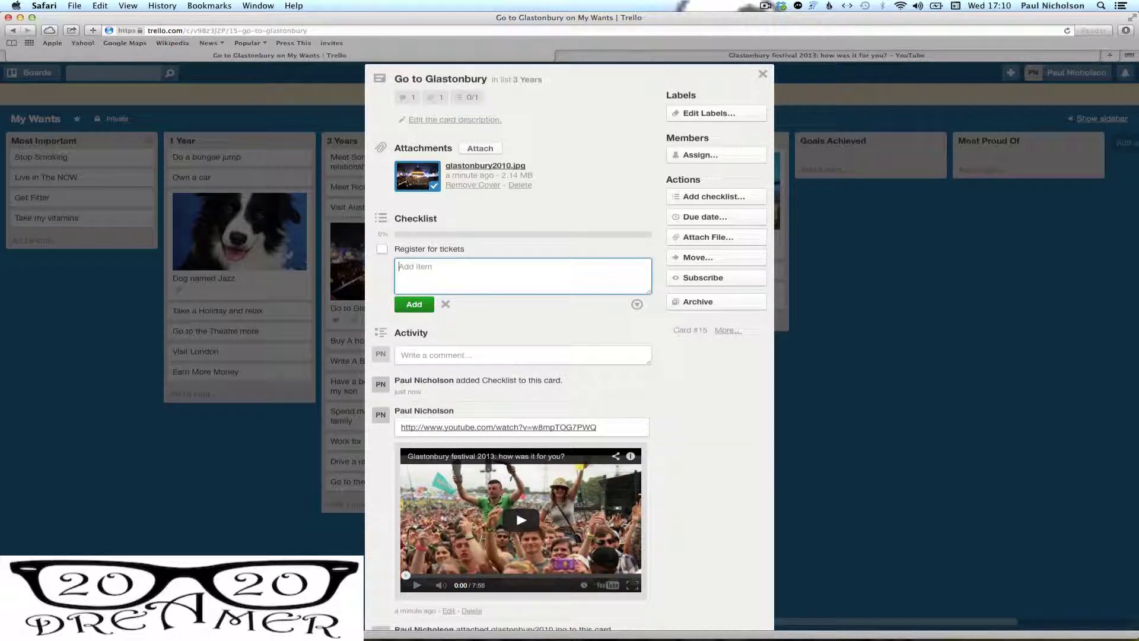
Add checklist items 'find out who wants to come', 'buy a tent', 'buy some booze', 'train tickets'
{"action": "type", "text": "find out who wants to come"}
{"action": "key", "text": "Return"}
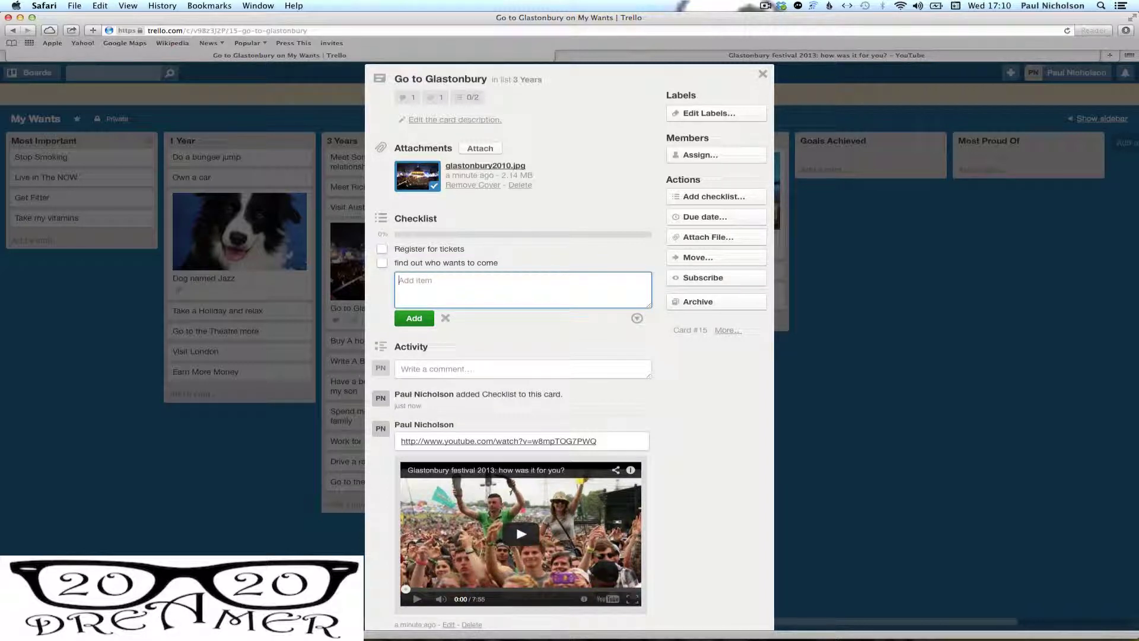
{"action": "type", "text": "buy a tent"}
{"action": "key", "text": "Return"}
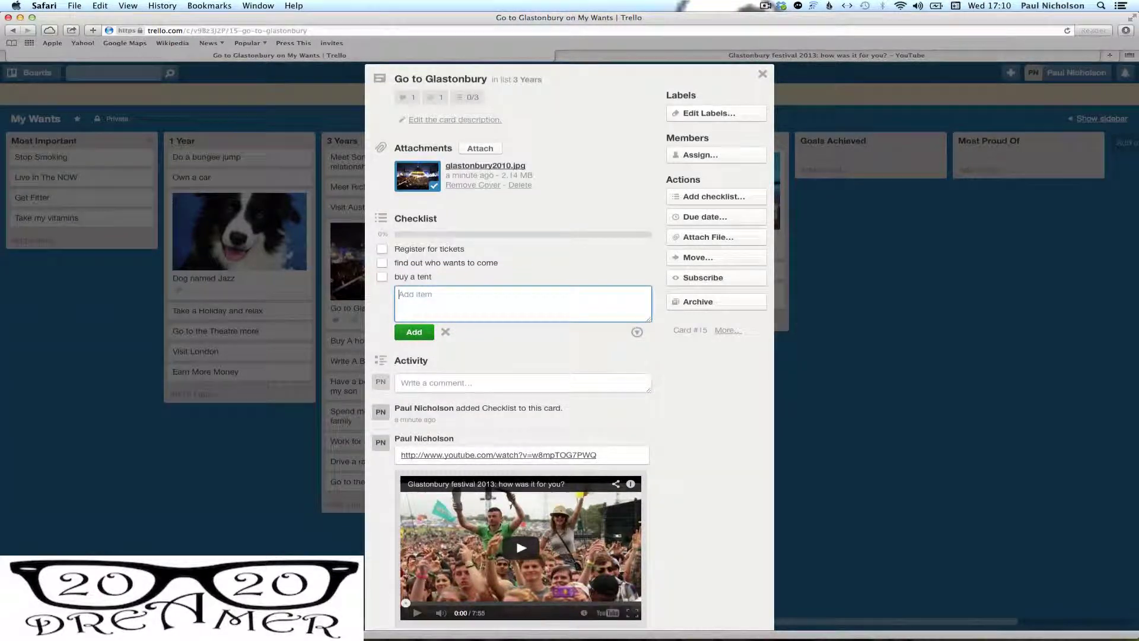
{"action": "type", "text": "buy some booze"}
{"action": "key", "text": "Return"}
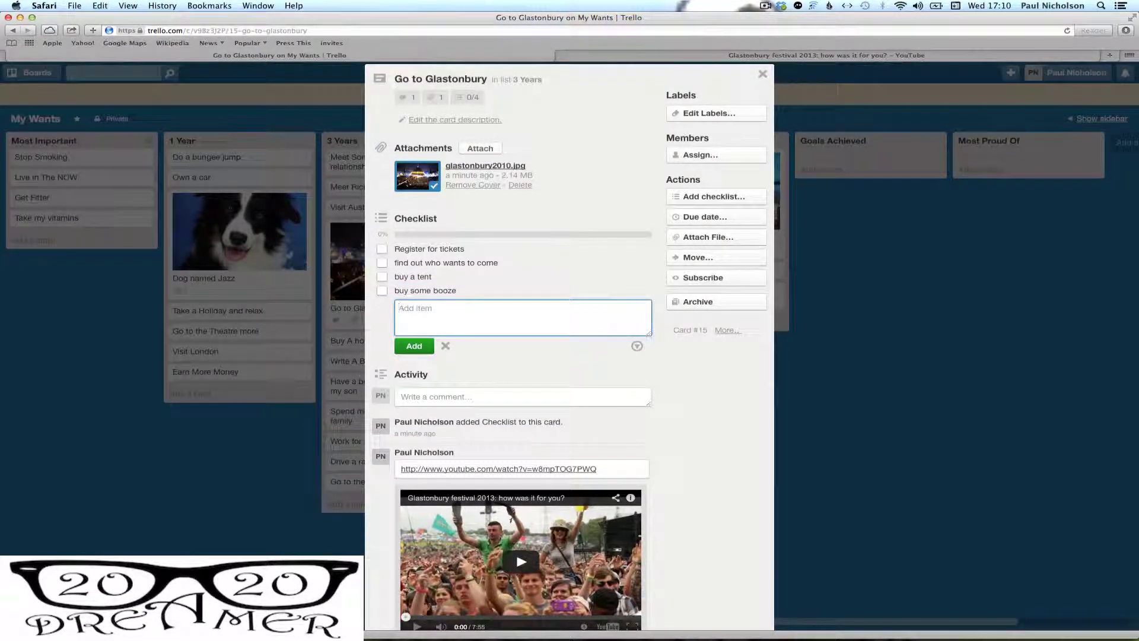
{"action": "type", "text": "train tickets"}
{"action": "key", "text": "Return"}
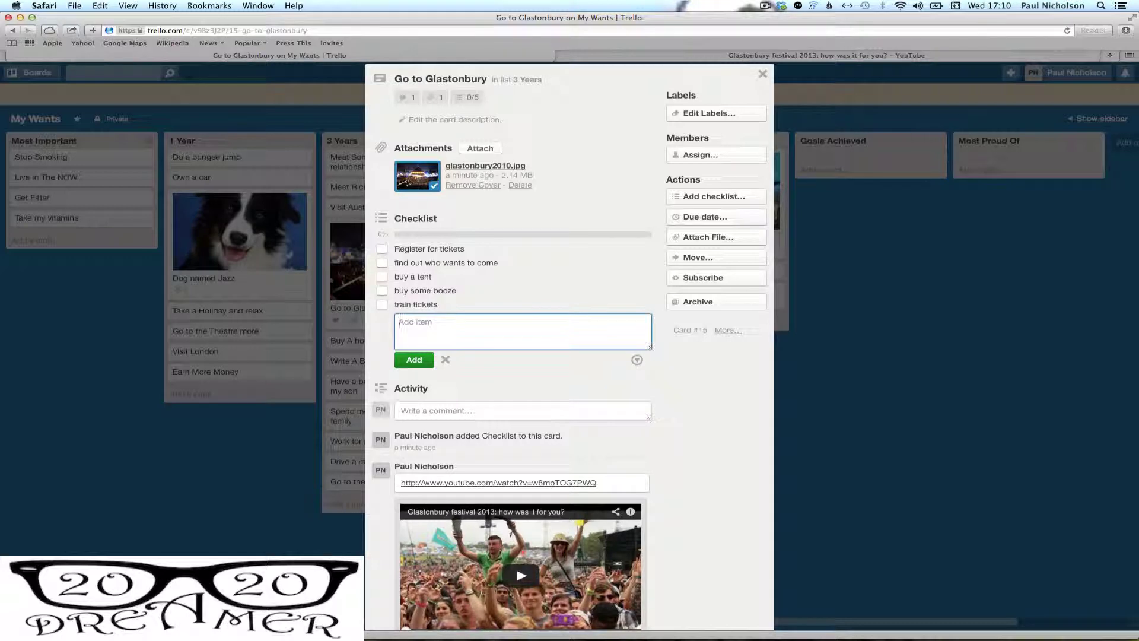
Leave the buy a tent item unchanged, then close and reopen the Go to Glastonbury card
{"action": "left_click", "coordinate": [597, 276]}
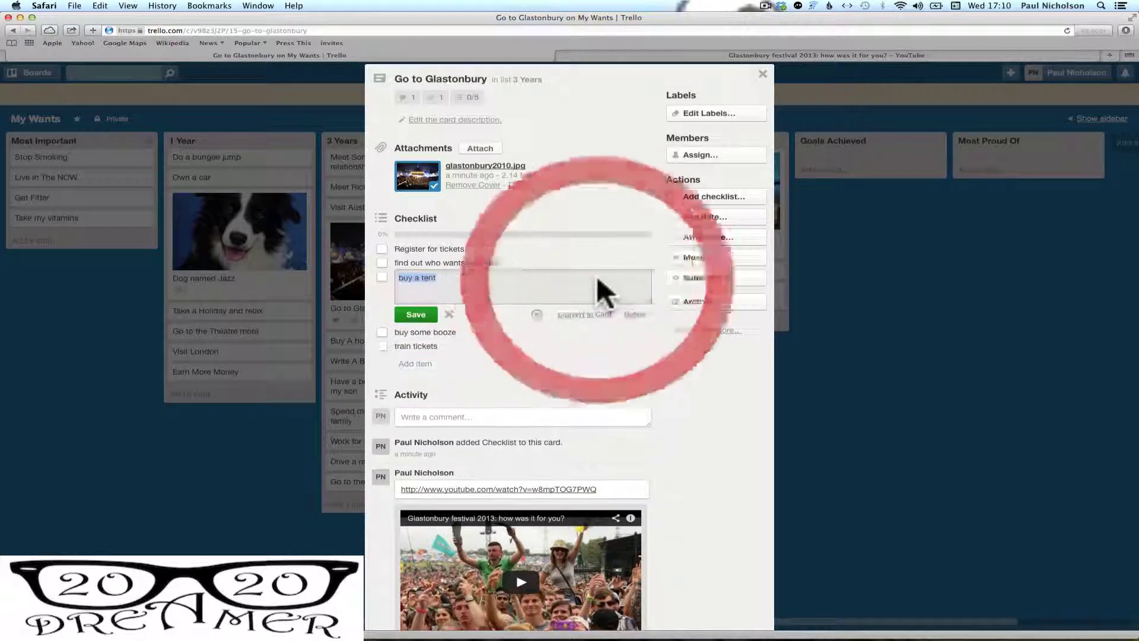
{"action": "right_click", "coordinate": [436, 320]}
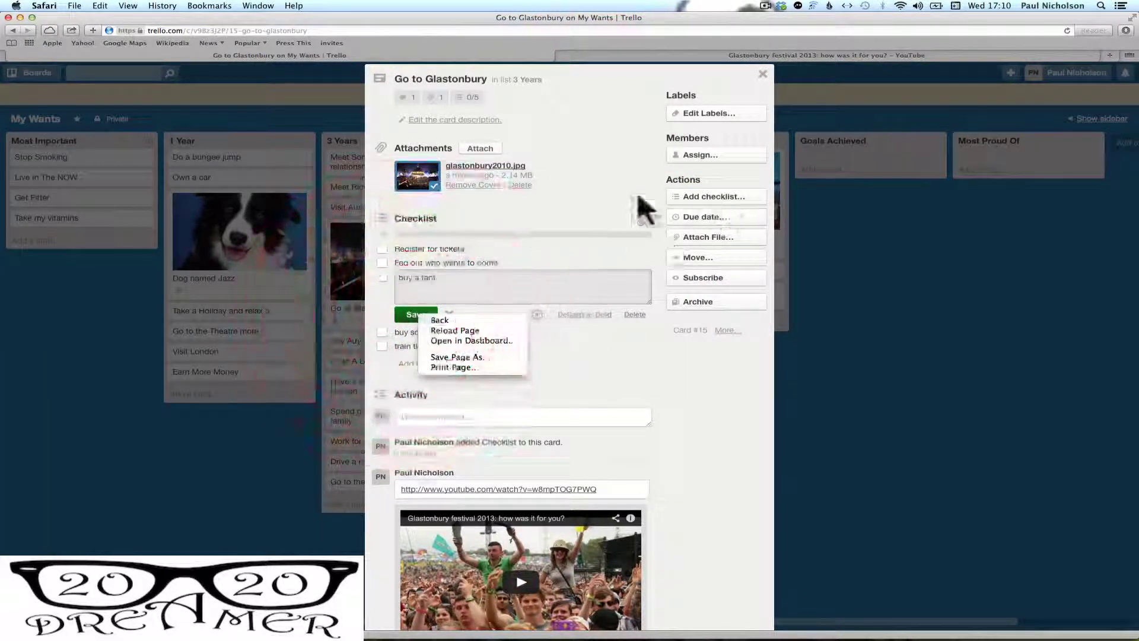
{"action": "left_click", "coordinate": [584, 195]}
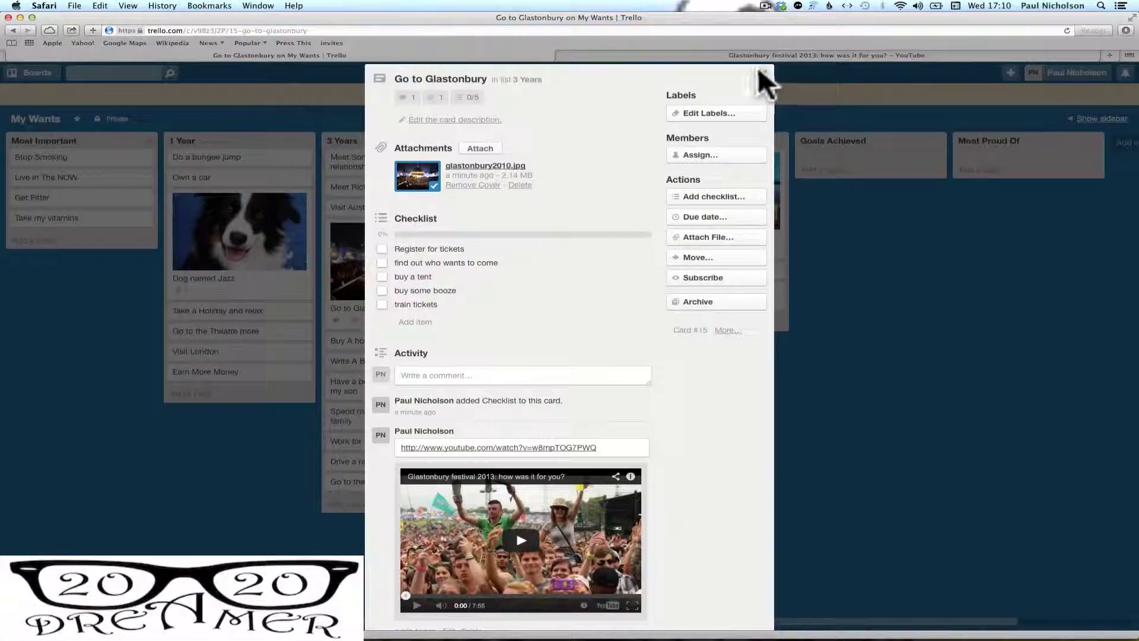
{"action": "left_click", "coordinate": [760, 71]}
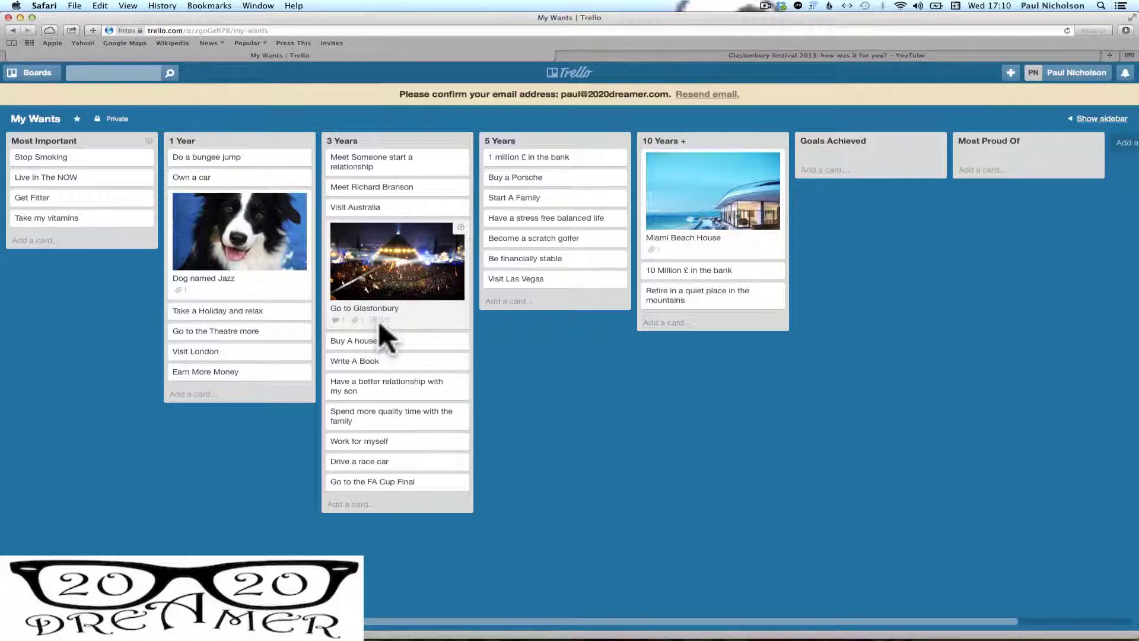
{"action": "left_click", "coordinate": [380, 325]}
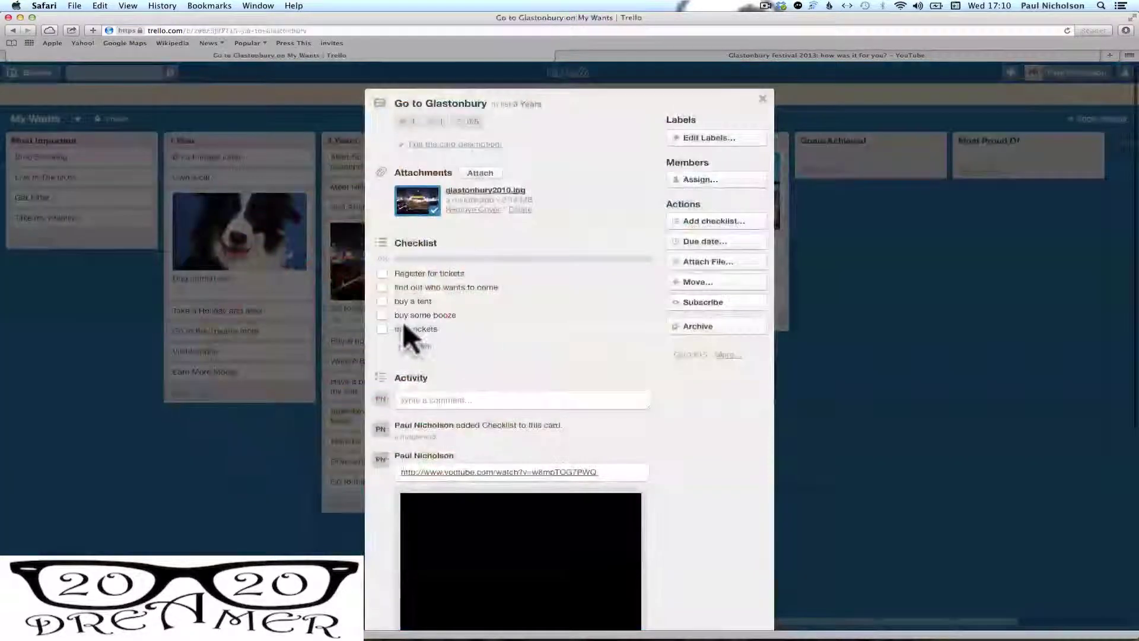
Tick Register for tickets, find out who wants to come, and buy a tent as done
{"action": "left_click", "coordinate": [382, 273]}
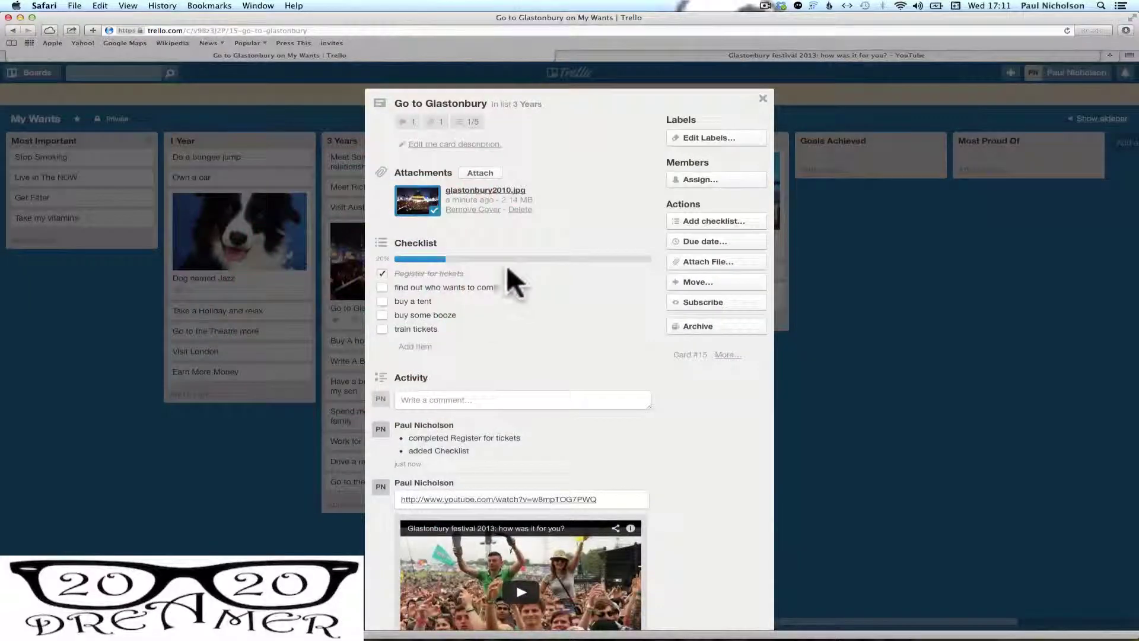
{"action": "left_click", "coordinate": [406, 287]}
{"action": "left_click", "coordinate": [383, 286]}
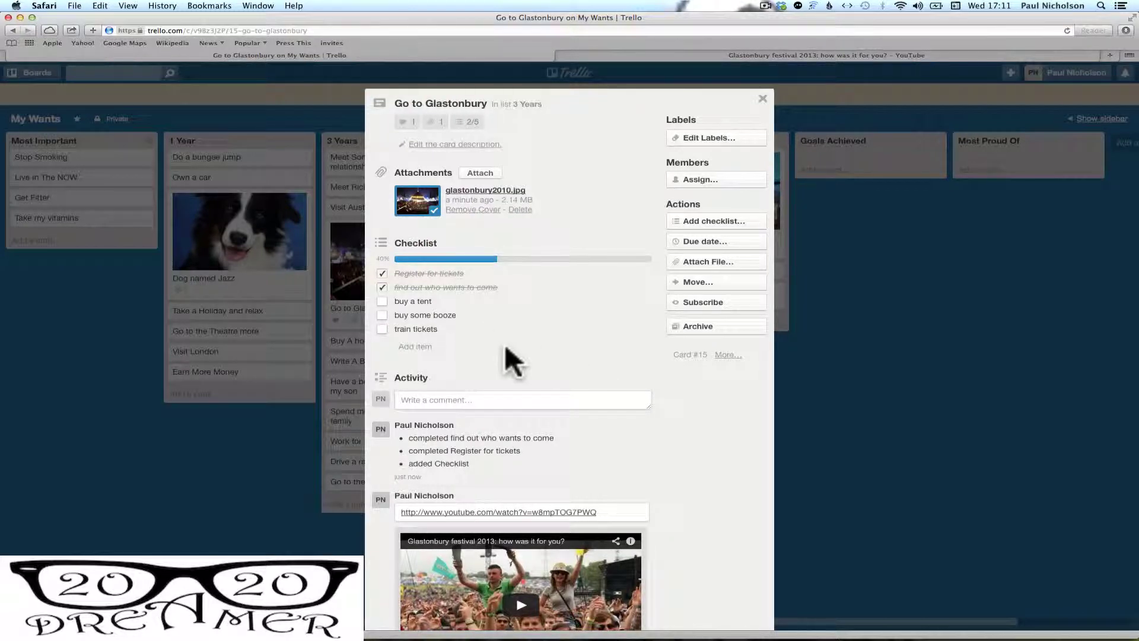
{"action": "left_click", "coordinate": [384, 302]}
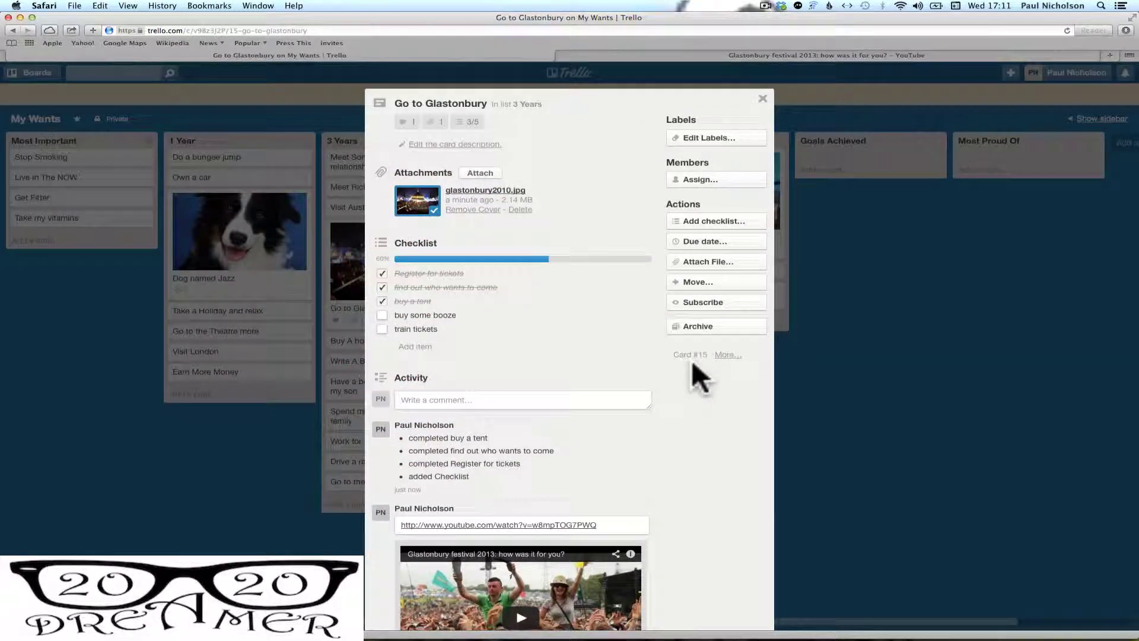
Set the card's due date to 13 August 2014 and close the card
{"action": "left_click", "coordinate": [686, 240]}
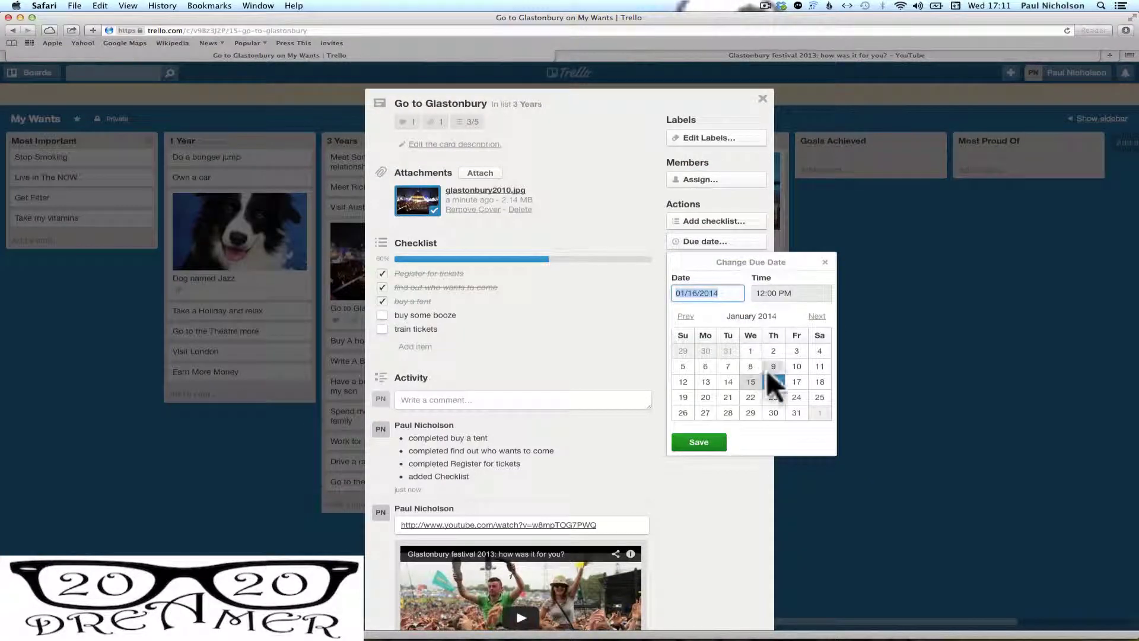
{"action": "left_click", "coordinate": [811, 316]}
{"action": "left_click", "coordinate": [812, 316]}
{"action": "left_click", "coordinate": [811, 316]}
{"action": "left_click", "coordinate": [811, 316]}
{"action": "left_click", "coordinate": [811, 316]}
{"action": "left_click", "coordinate": [812, 316]}
{"action": "left_click", "coordinate": [811, 316]}
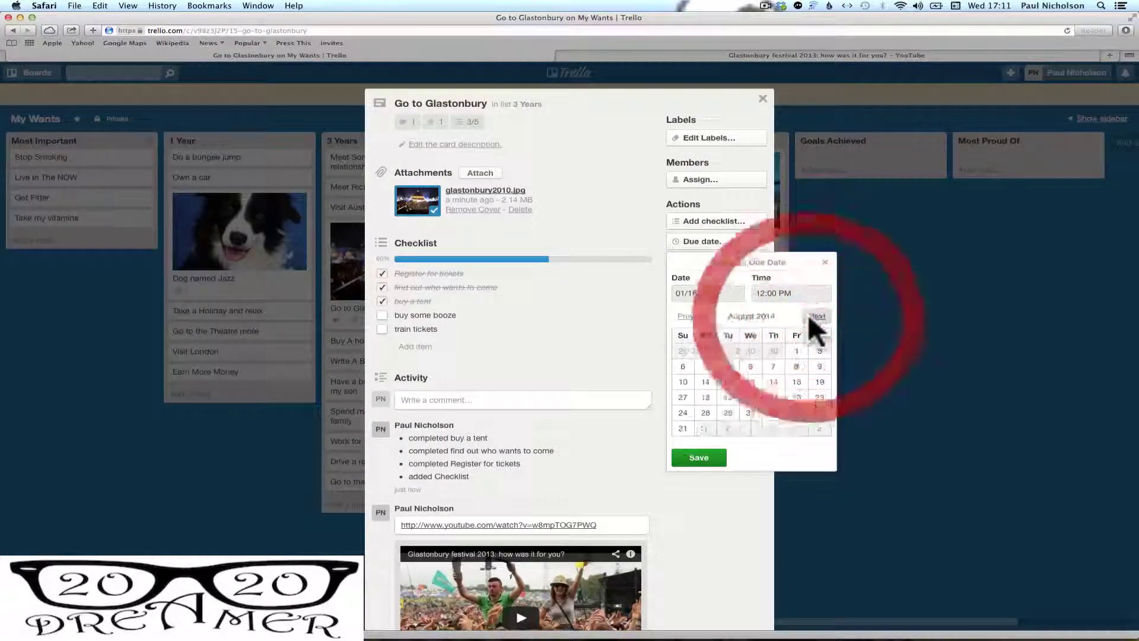
{"action": "left_click", "coordinate": [749, 382]}
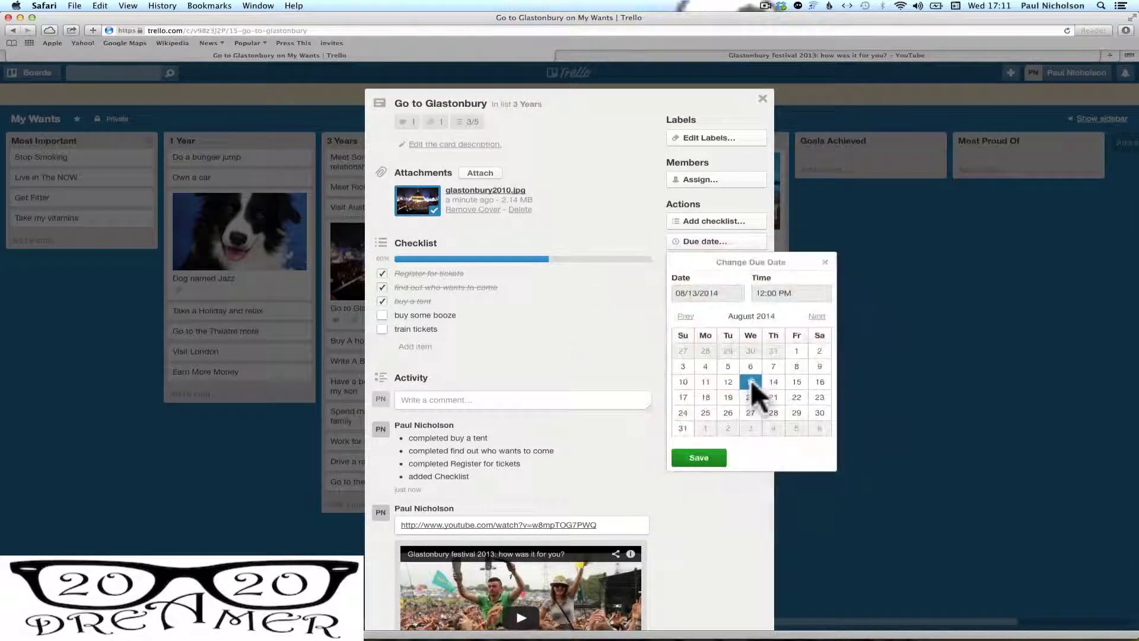
{"action": "left_click", "coordinate": [692, 455]}
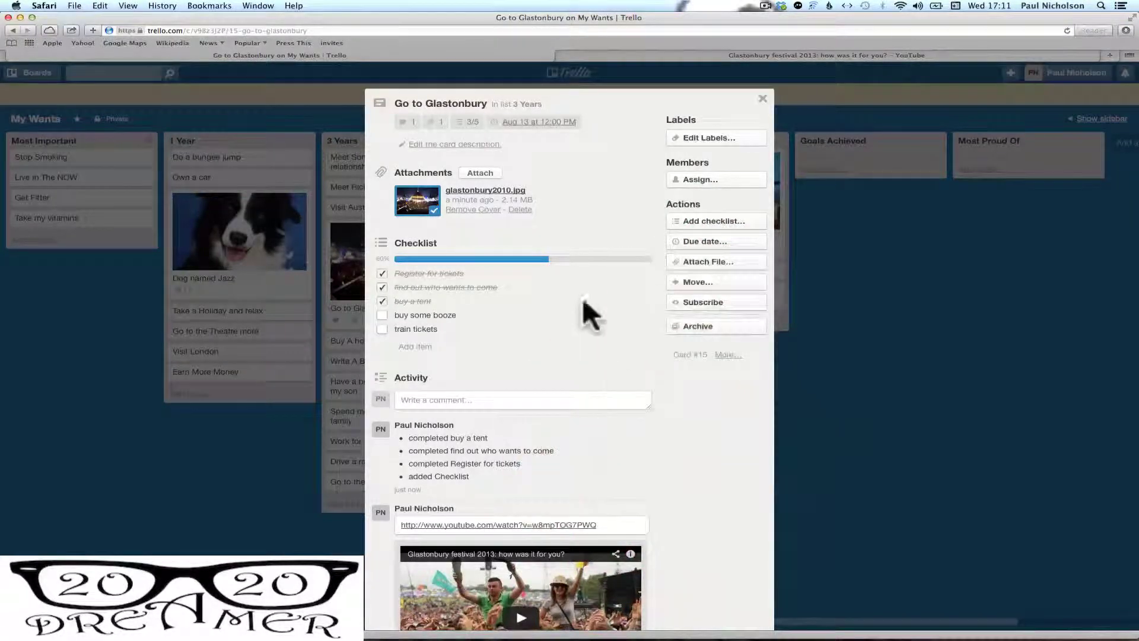
{"action": "left_click", "coordinate": [756, 98]}
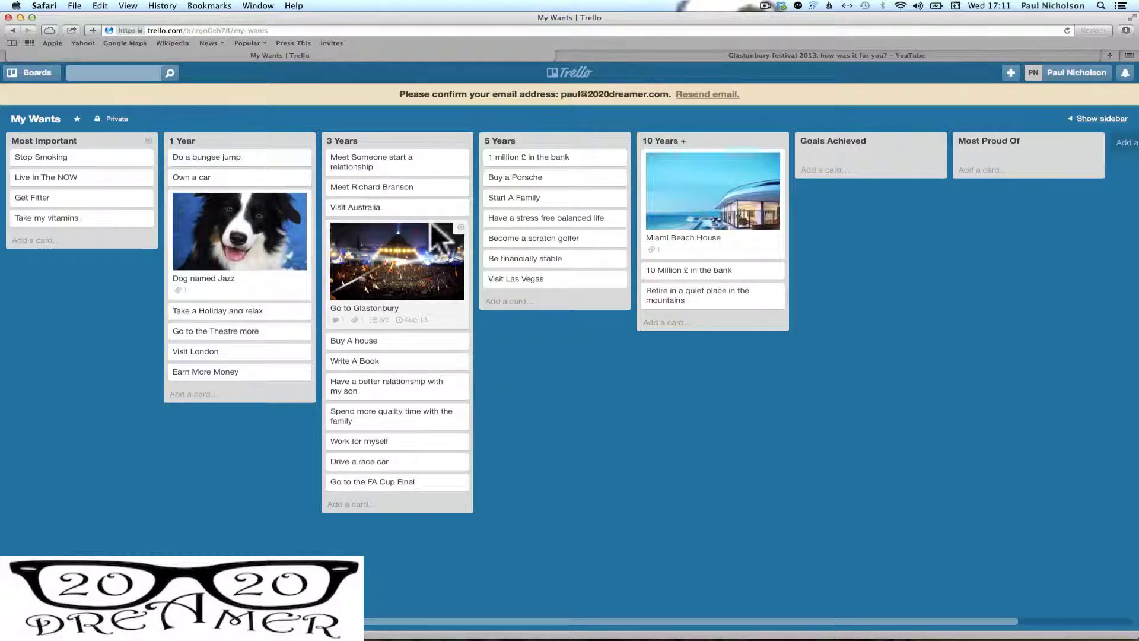
Move Glastonbury to 1 Year, Dog named Jazz to 3 Years, bungee jump to Goals Achieved; open the son card
{"action": "left_click_drag", "start_coordinate": [384, 220], "coordinate": [268, 184]}
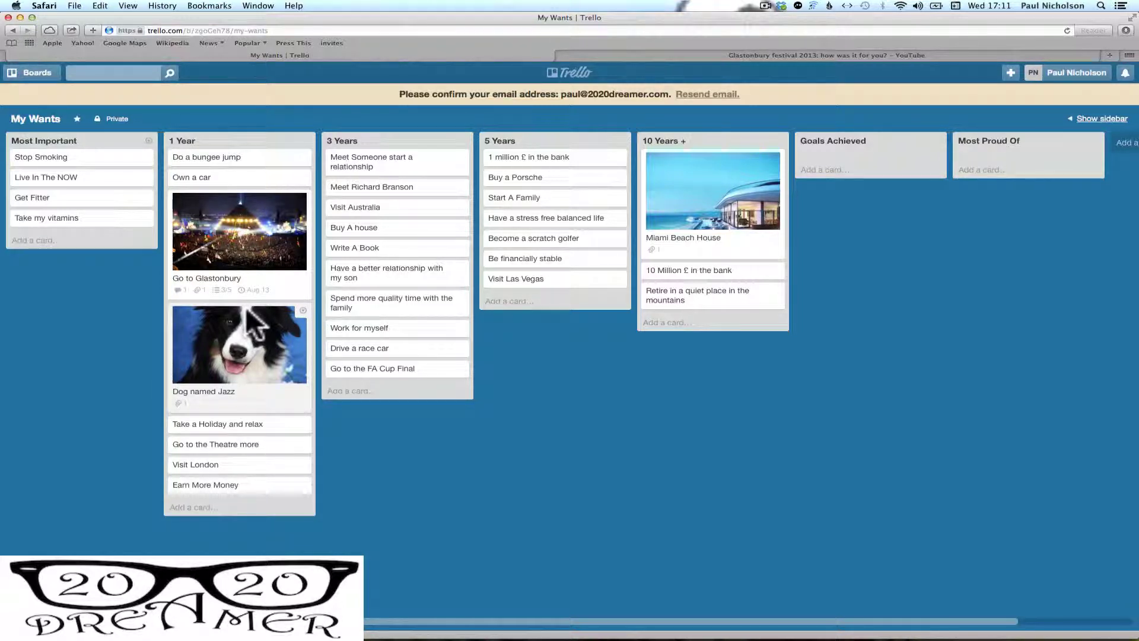
{"action": "left_click_drag", "start_coordinate": [228, 306], "coordinate": [392, 216]}
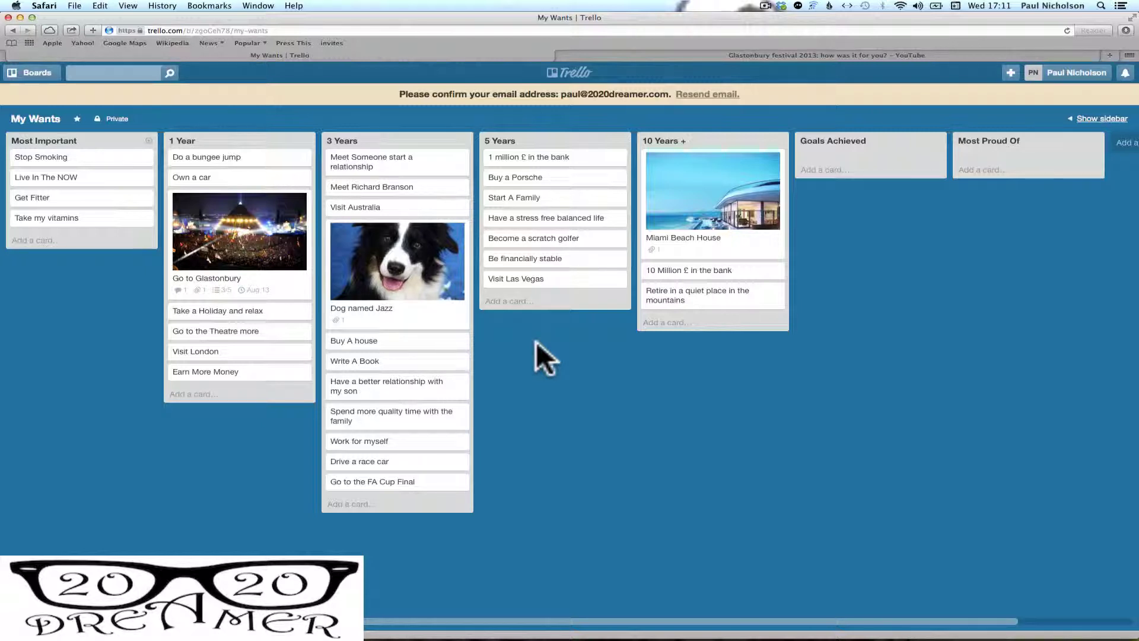
{"action": "left_click", "coordinate": [249, 172]}
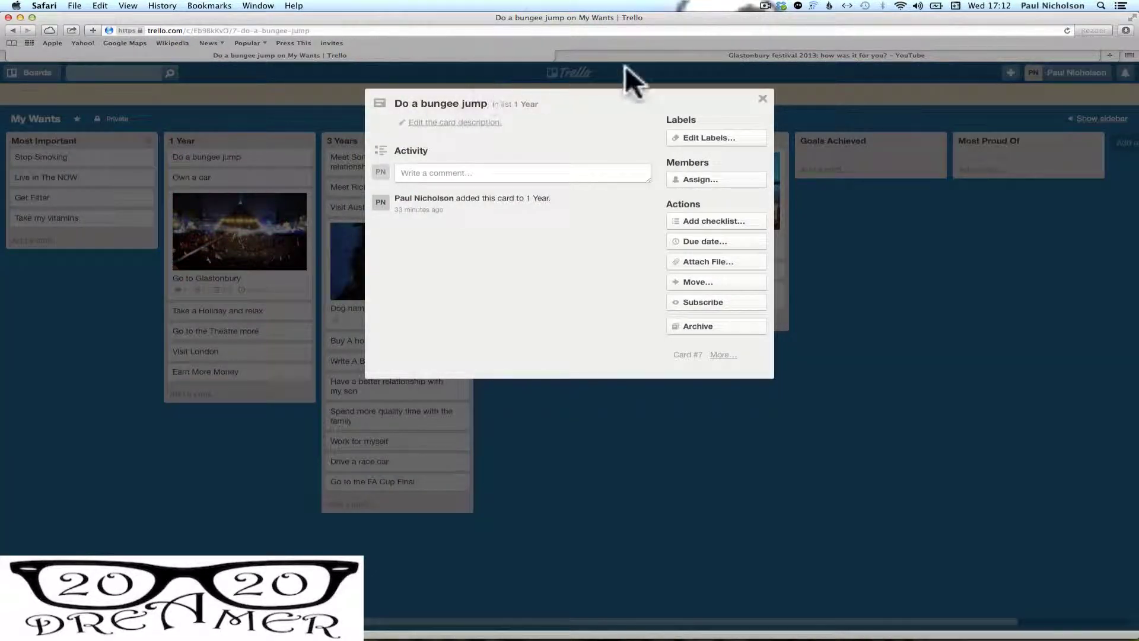
{"action": "left_click", "coordinate": [763, 98]}
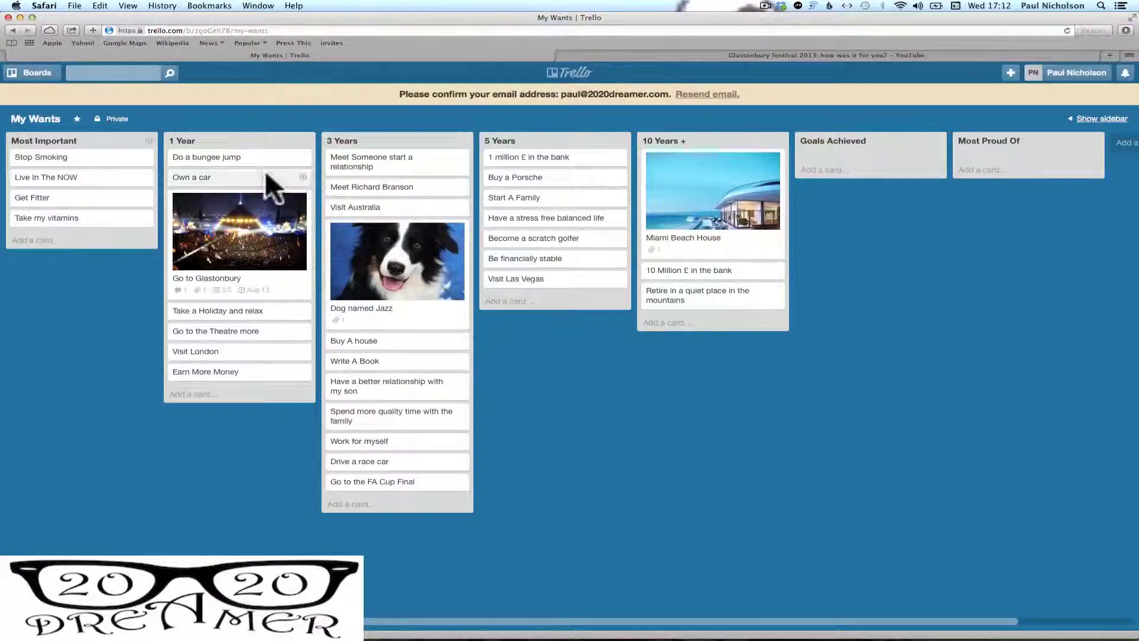
{"action": "left_click_drag", "start_coordinate": [259, 159], "coordinate": [913, 166]}
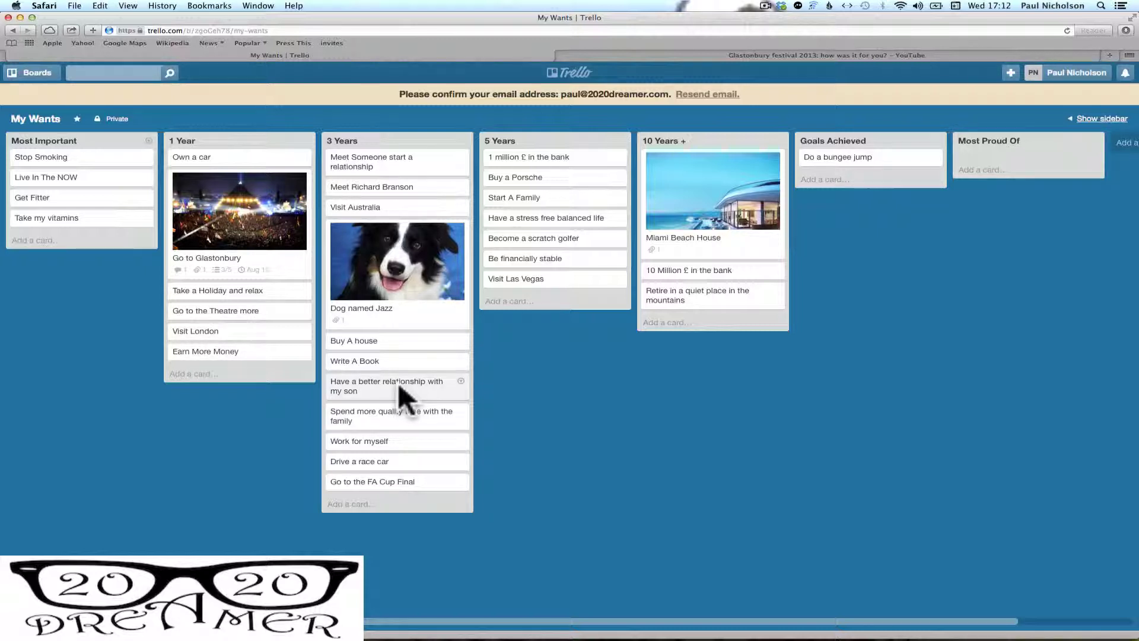
{"action": "left_click", "coordinate": [398, 382]}
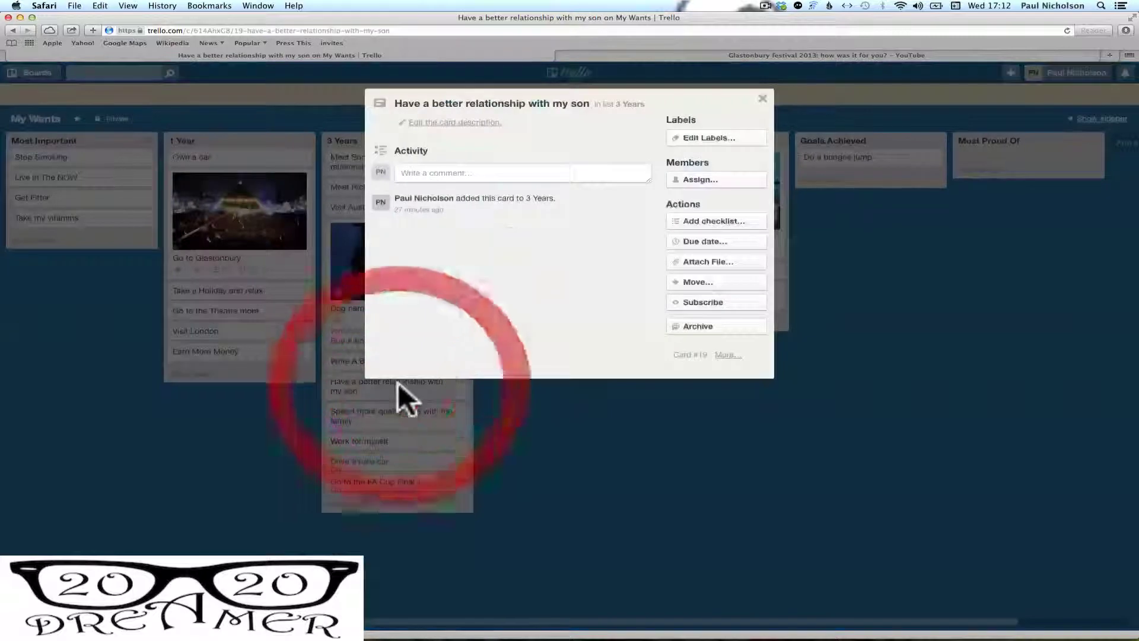
Attach ME and Dad.jpg from the computer as the son card's cover and close it
{"action": "left_click", "coordinate": [701, 257]}
{"action": "left_click", "coordinate": [688, 301]}
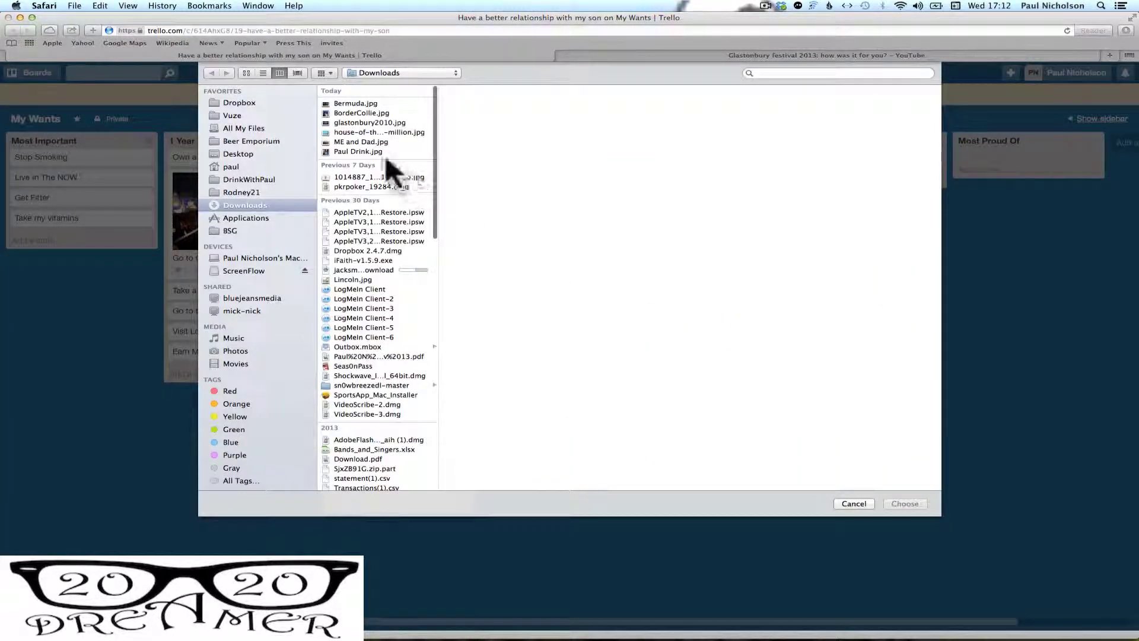
{"action": "left_click", "coordinate": [373, 142]}
{"action": "left_click", "coordinate": [905, 502]}
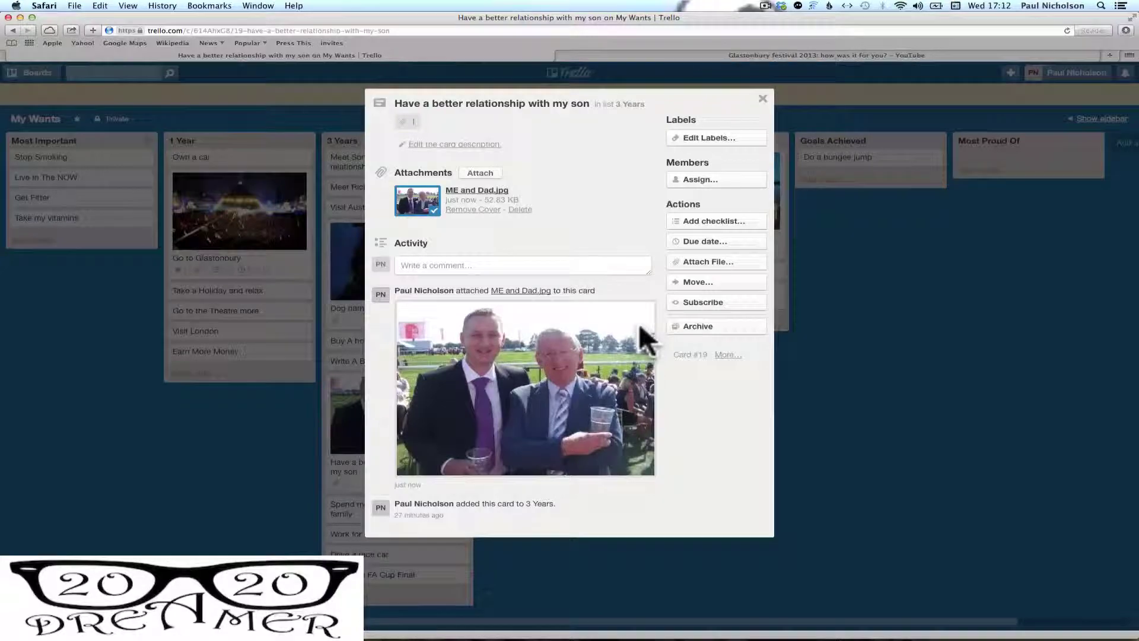
{"action": "left_click", "coordinate": [762, 98]}
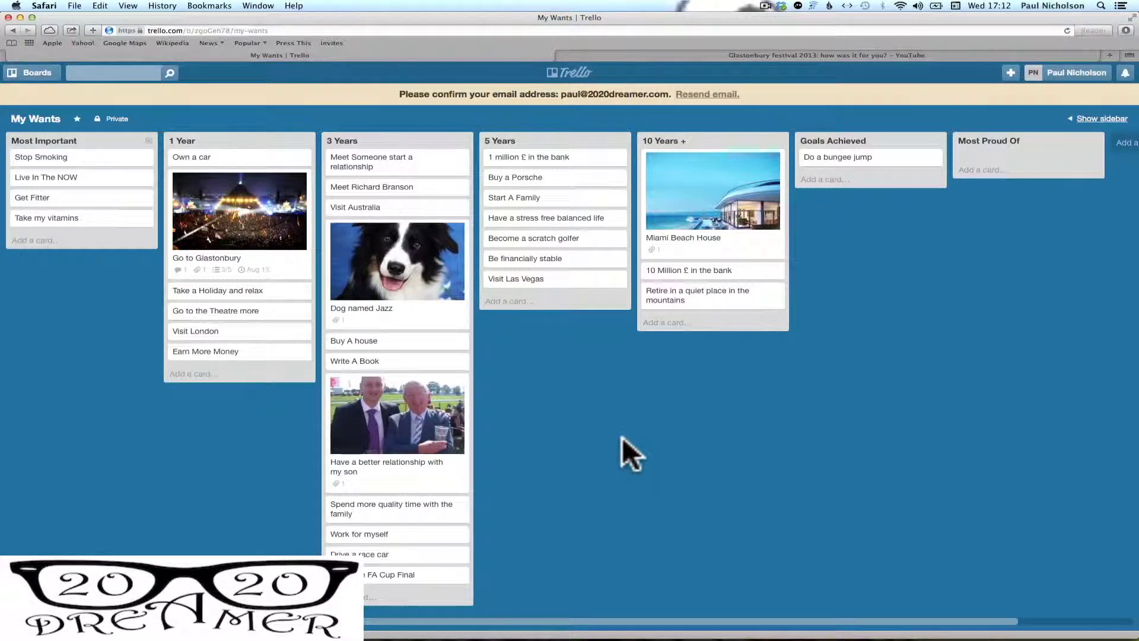
{"action": "left_click_drag", "start_coordinate": [403, 389], "coordinate": [400, 156]}
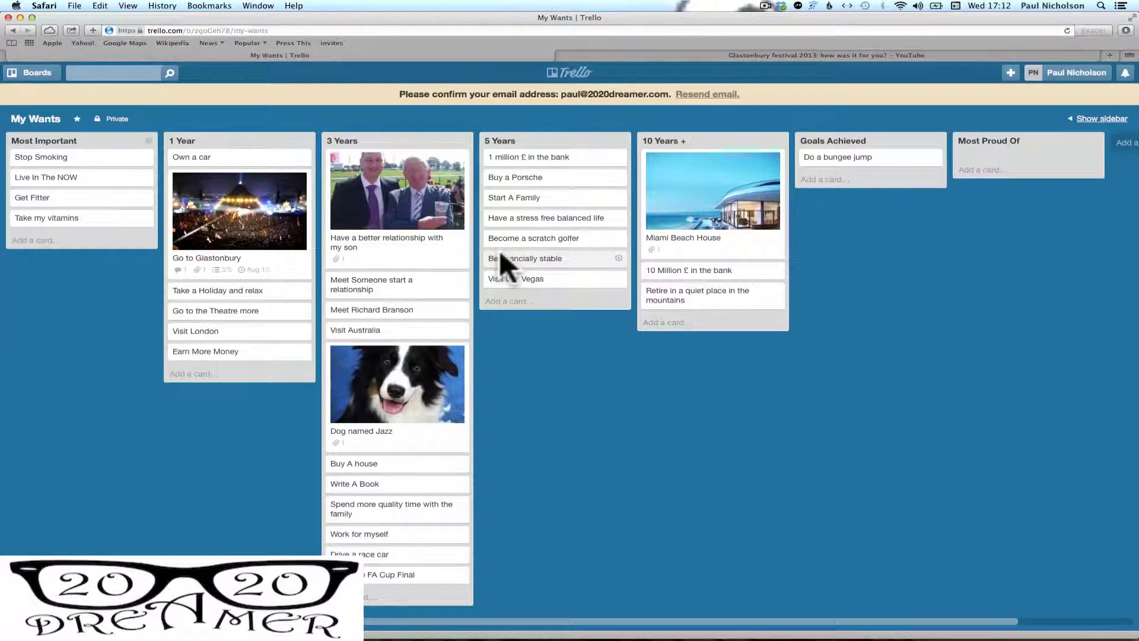
{"action": "left_click_drag", "start_coordinate": [429, 147], "coordinate": [293, 137]}
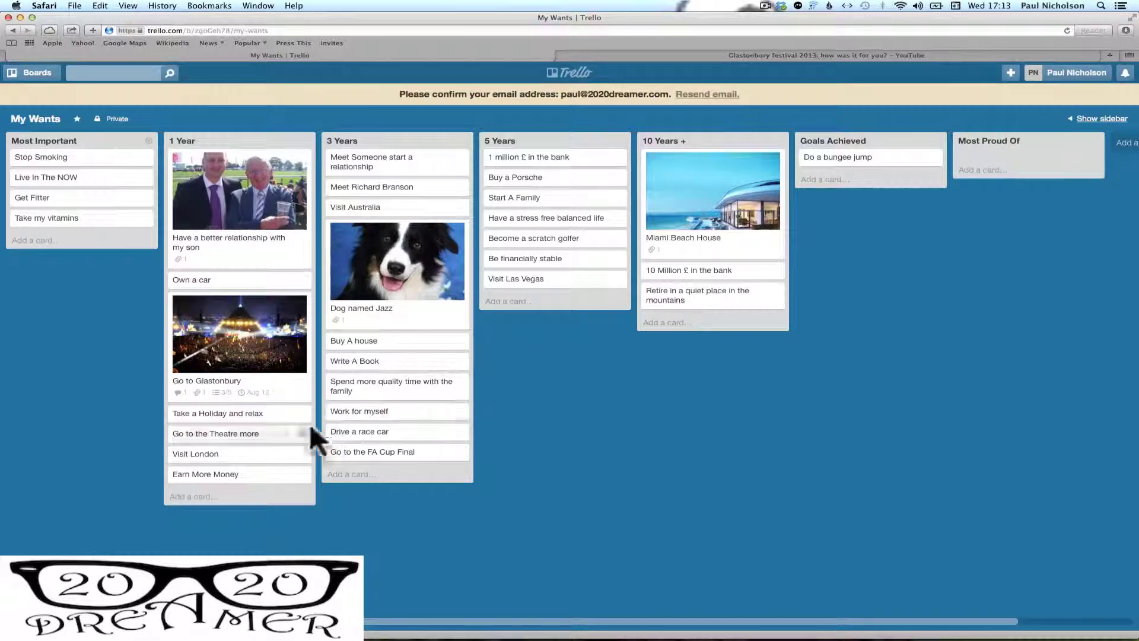
{"action": "left_click", "coordinate": [259, 453]}
{"action": "left_click_drag", "start_coordinate": [259, 453], "coordinate": [851, 176]}
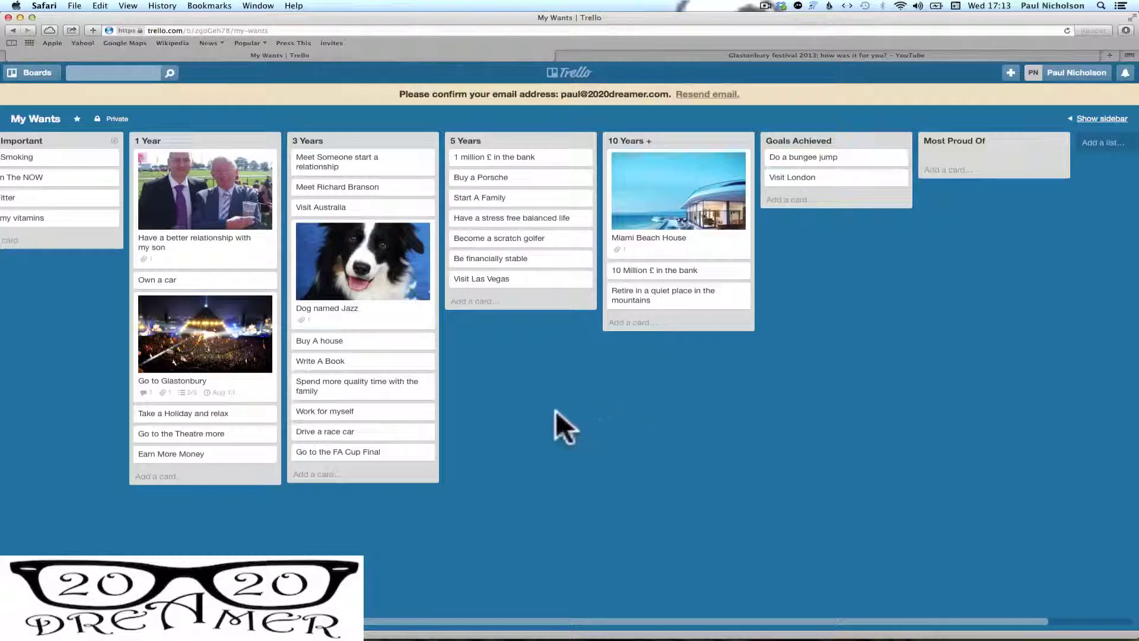
{"action": "scroll", "coordinate": [553, 414], "scroll_direction": "left", "scroll_amount": 2}
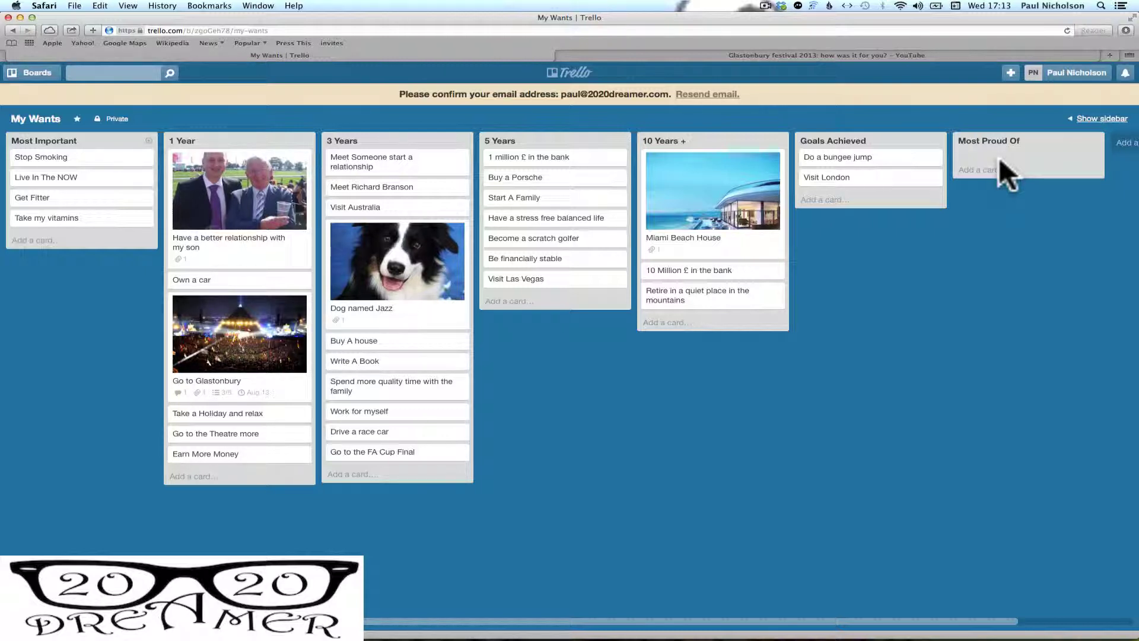
Add a card 'I moved to Bermuda' to the Most Proud Of list
{"action": "left_click", "coordinate": [995, 164]}
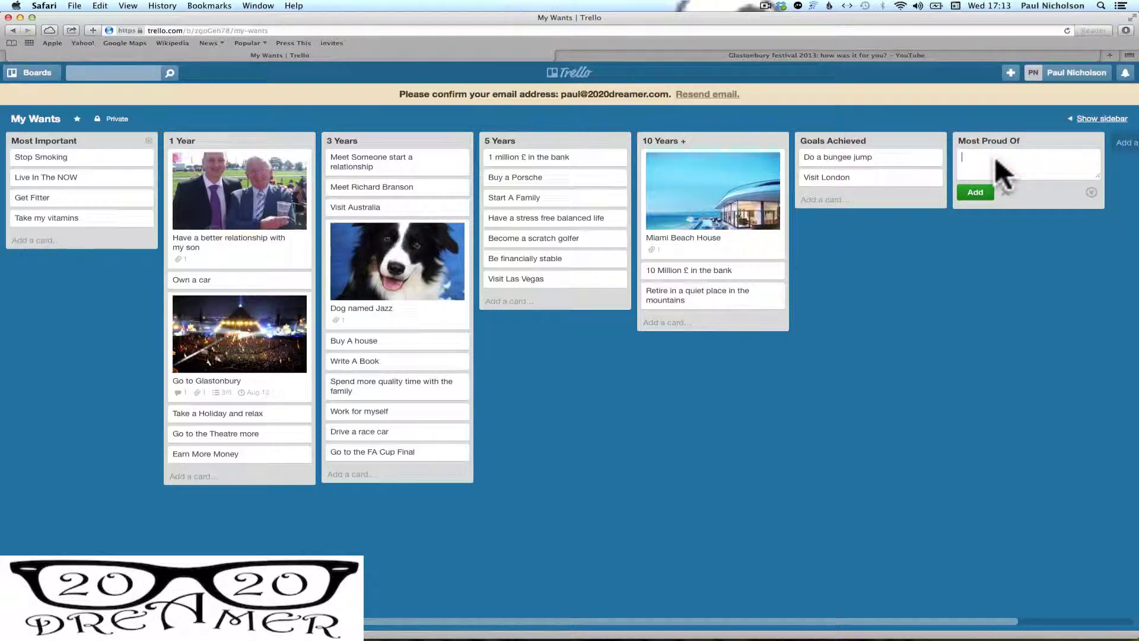
{"action": "type", "text": "I moved to Bermuda"}
{"action": "left_click", "coordinate": [975, 192]}
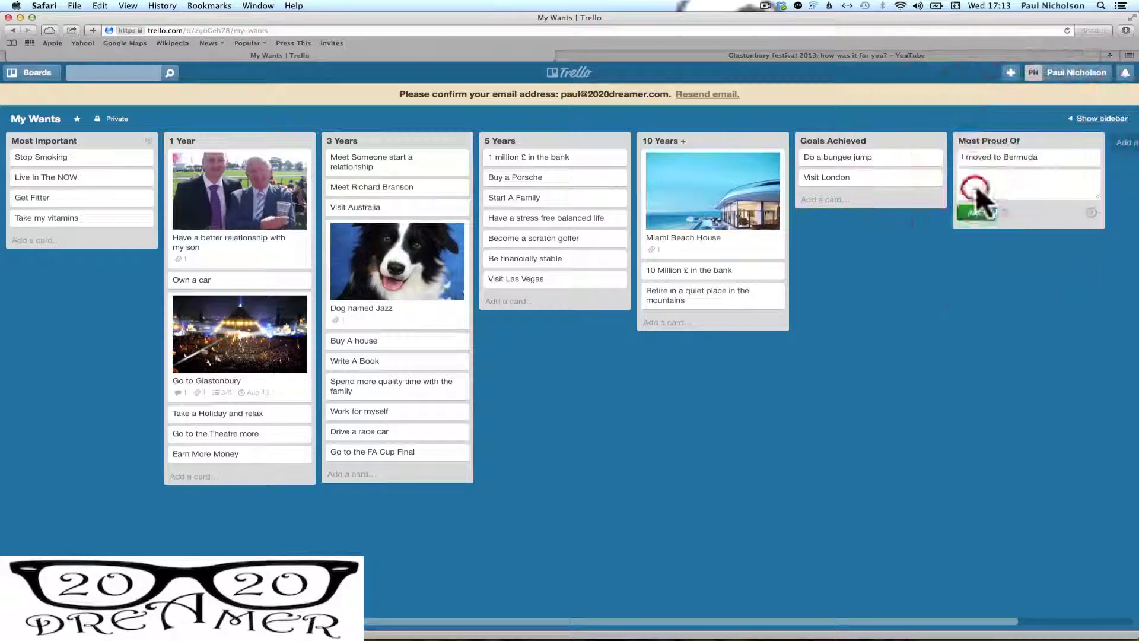
Attach Bermuda.jpg from the computer as the I moved to Bermuda card's cover
{"action": "left_click", "coordinate": [991, 157]}
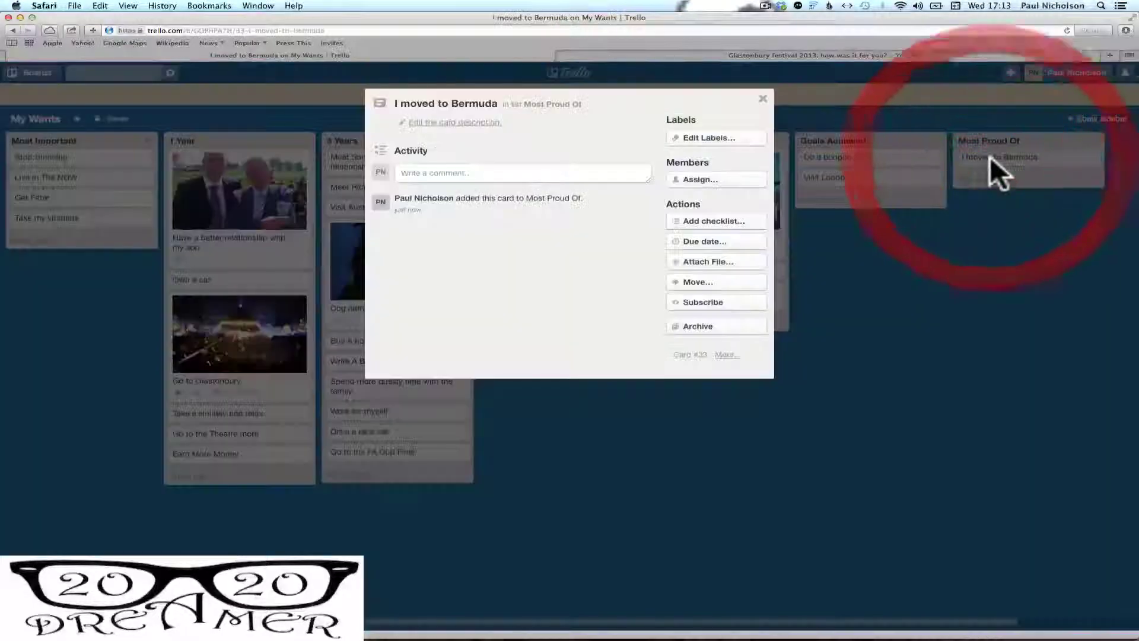
{"action": "left_click", "coordinate": [730, 262]}
{"action": "left_click", "coordinate": [694, 302]}
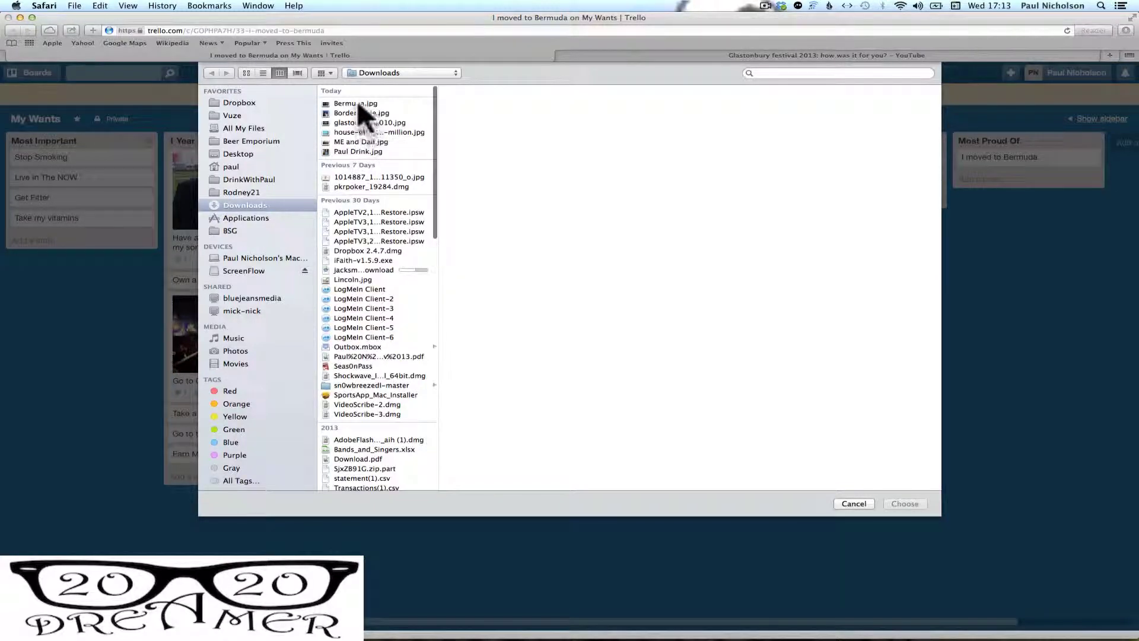
{"action": "left_click", "coordinate": [356, 103]}
{"action": "left_click", "coordinate": [905, 503]}
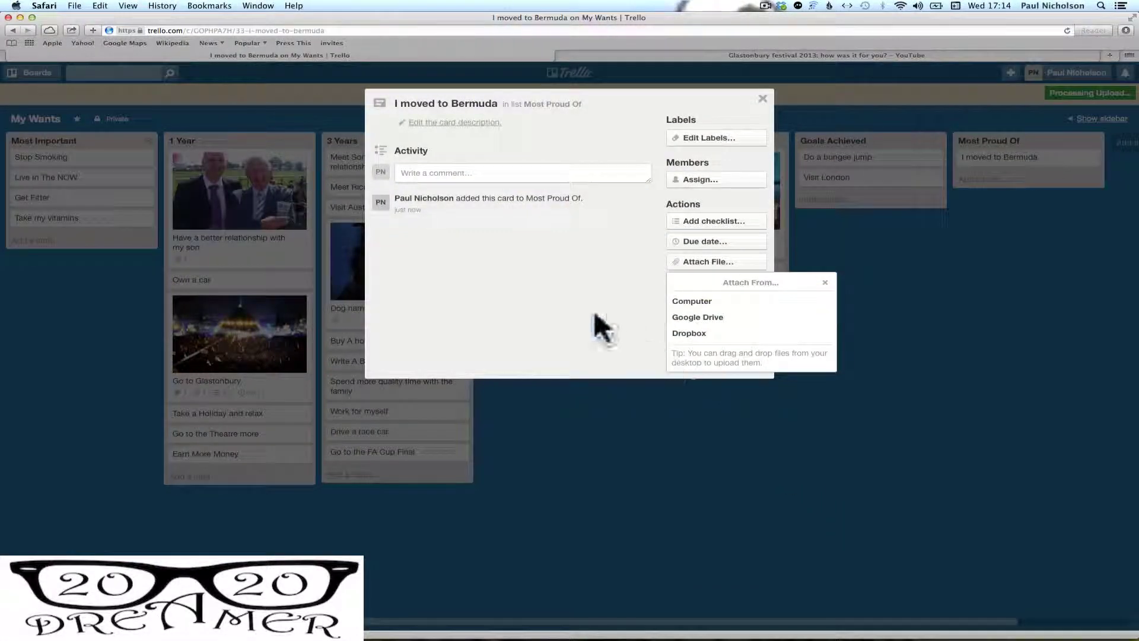
{"action": "left_click", "coordinate": [450, 123]}
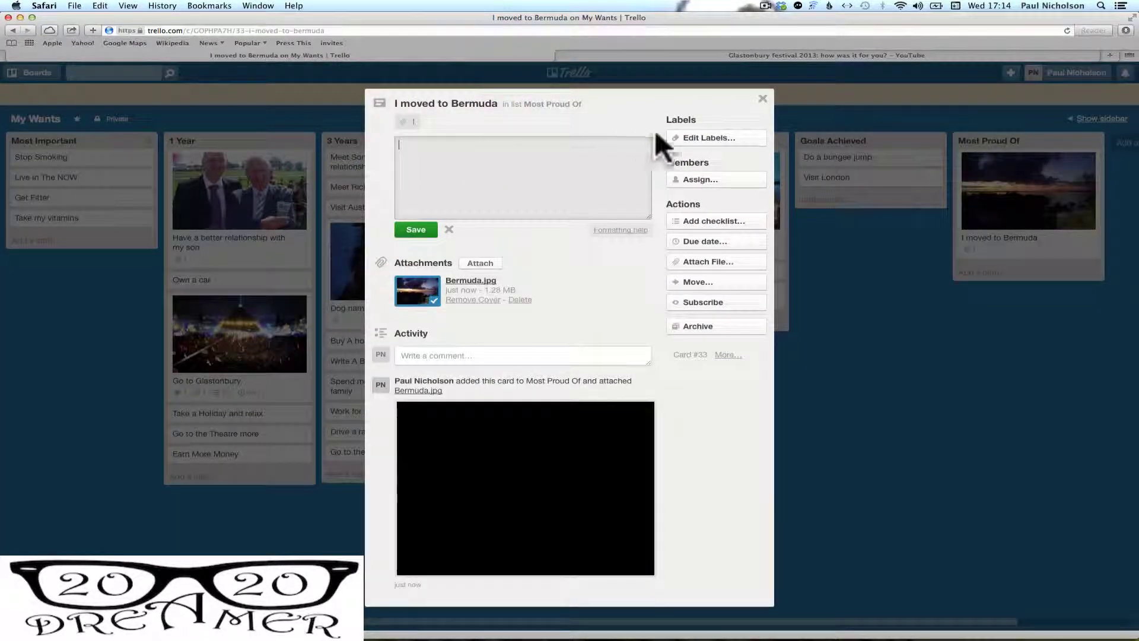
{"action": "left_click", "coordinate": [763, 99]}
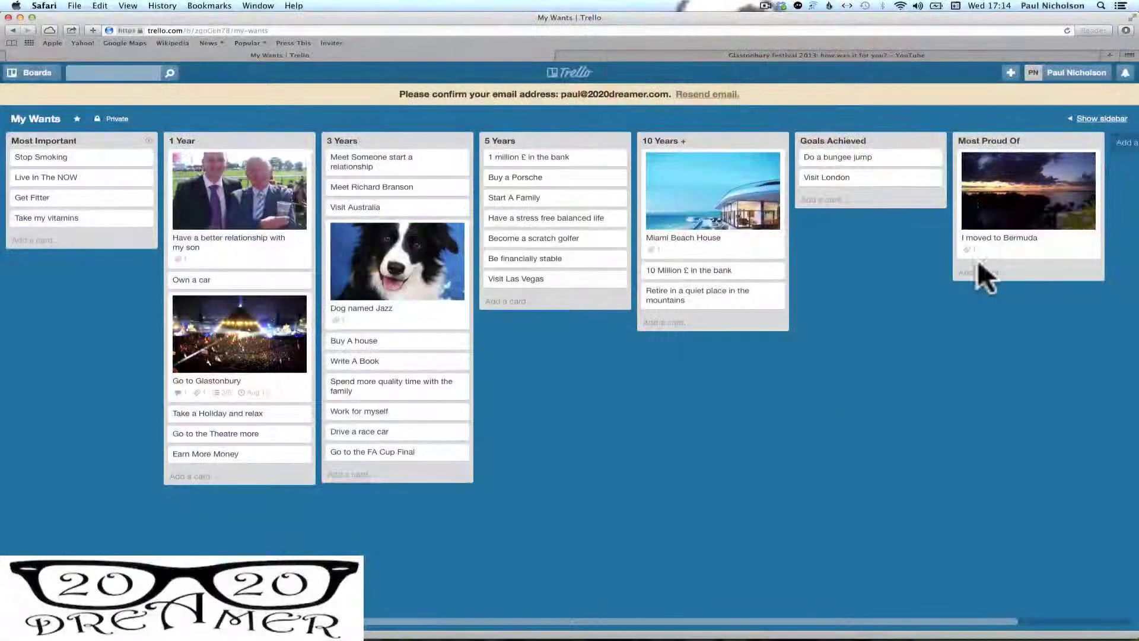
{"action": "left_click", "coordinate": [978, 270]}
Add the Raised Money Charity card and attach Paul Drink.jpg from Downloads as its cover
{"action": "type", "text": "Rai"}
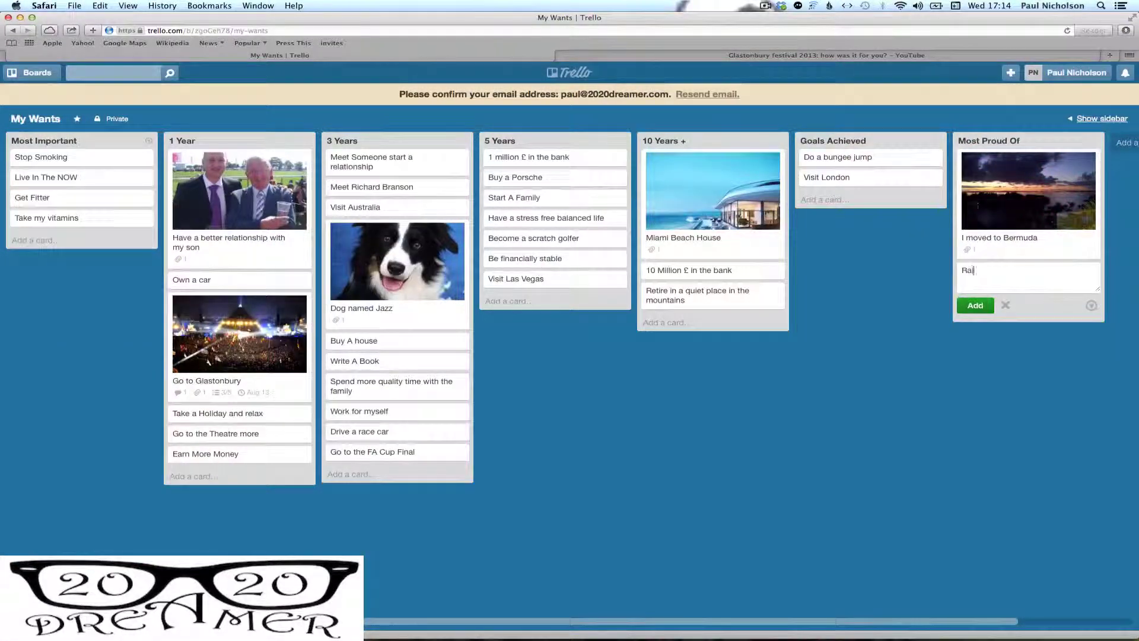
{"action": "type", "text": "sed Money Charity"}
{"action": "left_click", "coordinate": [990, 305]}
{"action": "left_click", "coordinate": [988, 269]}
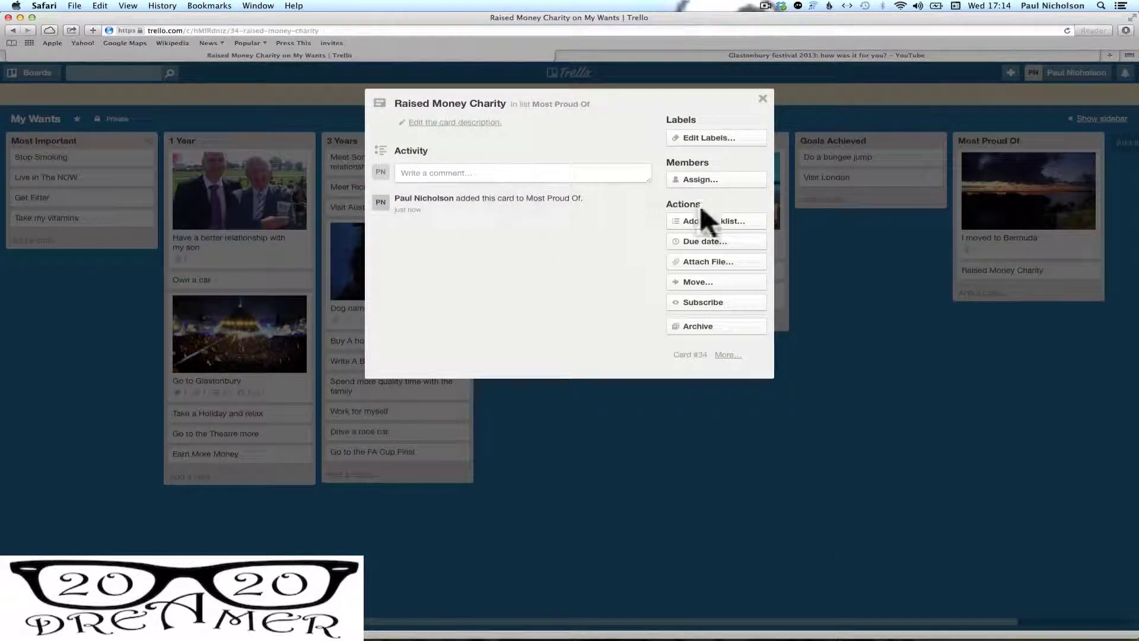
{"action": "left_click", "coordinate": [705, 261]}
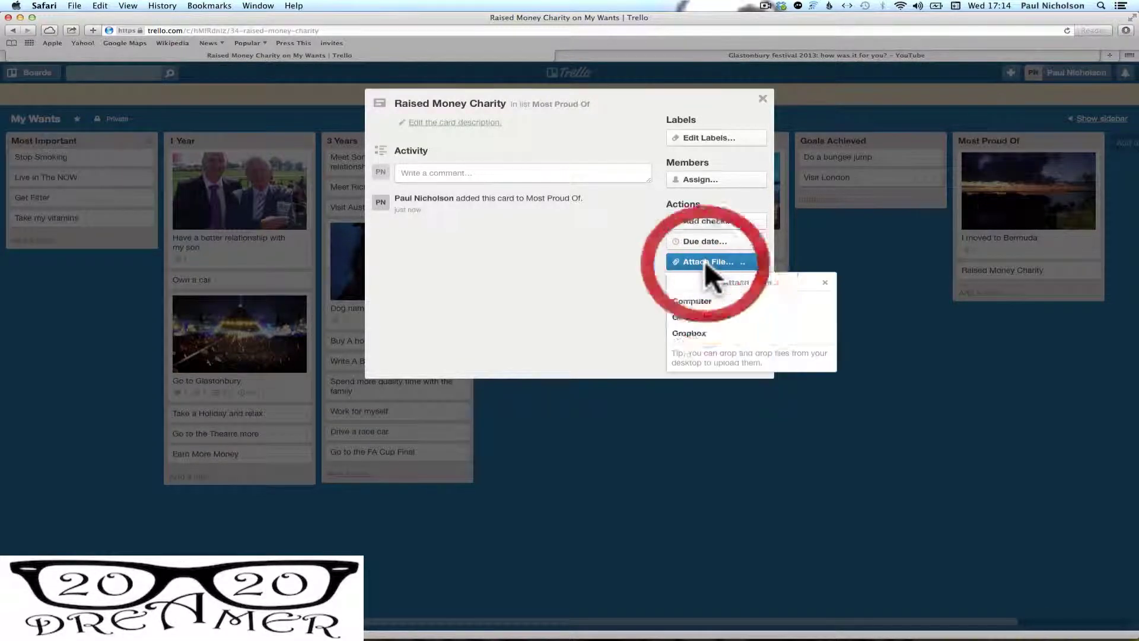
{"action": "left_click", "coordinate": [702, 301]}
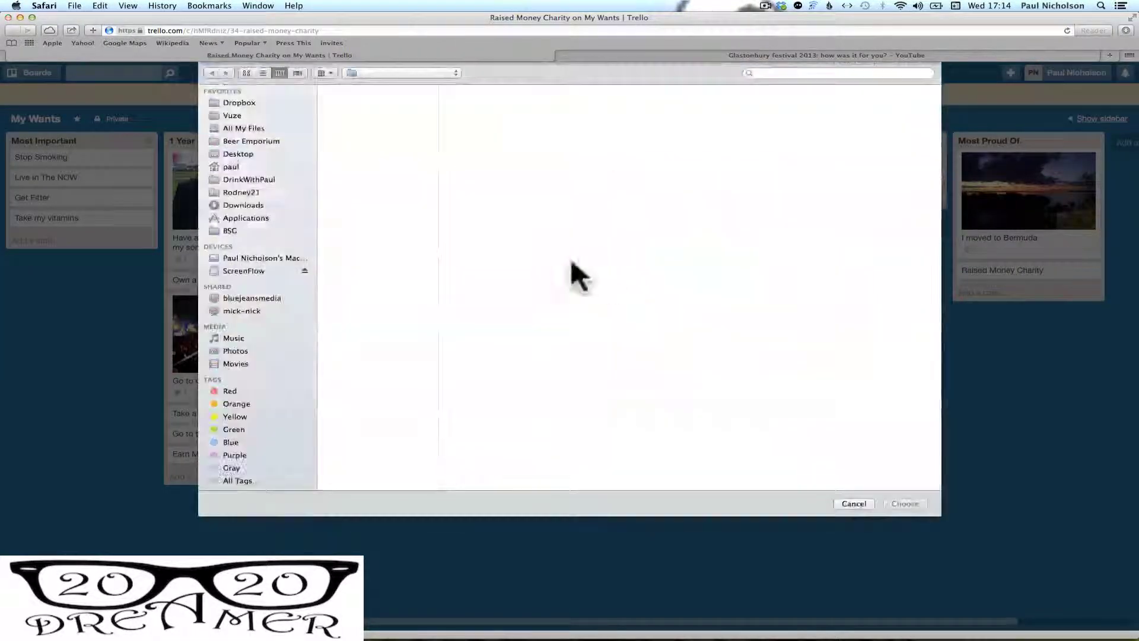
{"action": "left_click", "coordinate": [358, 152]}
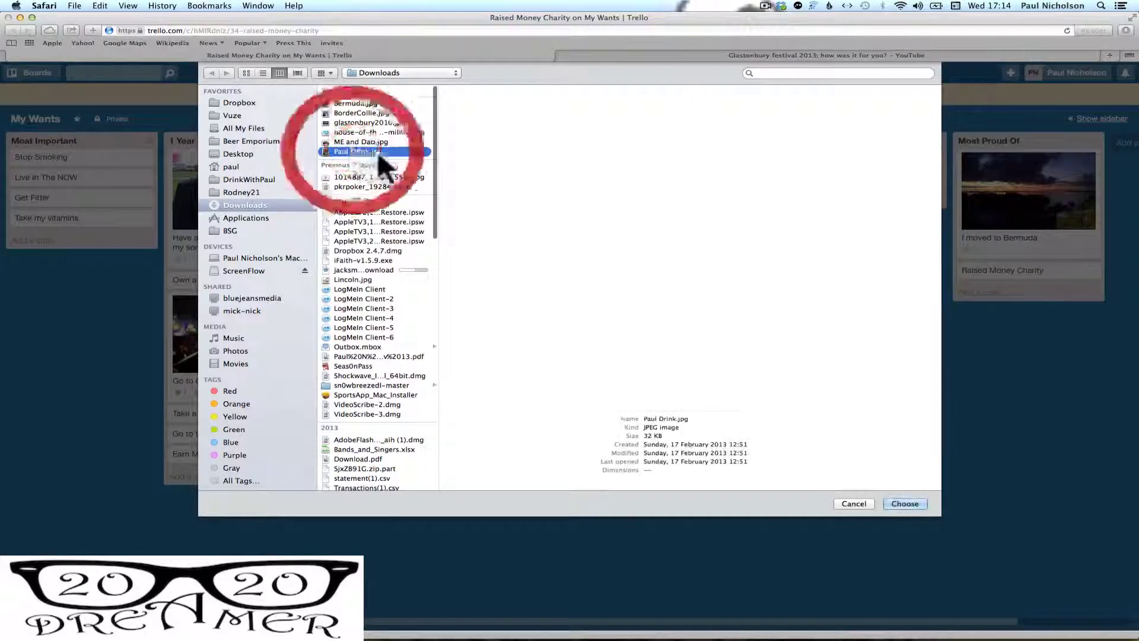
{"action": "left_click", "coordinate": [902, 503]}
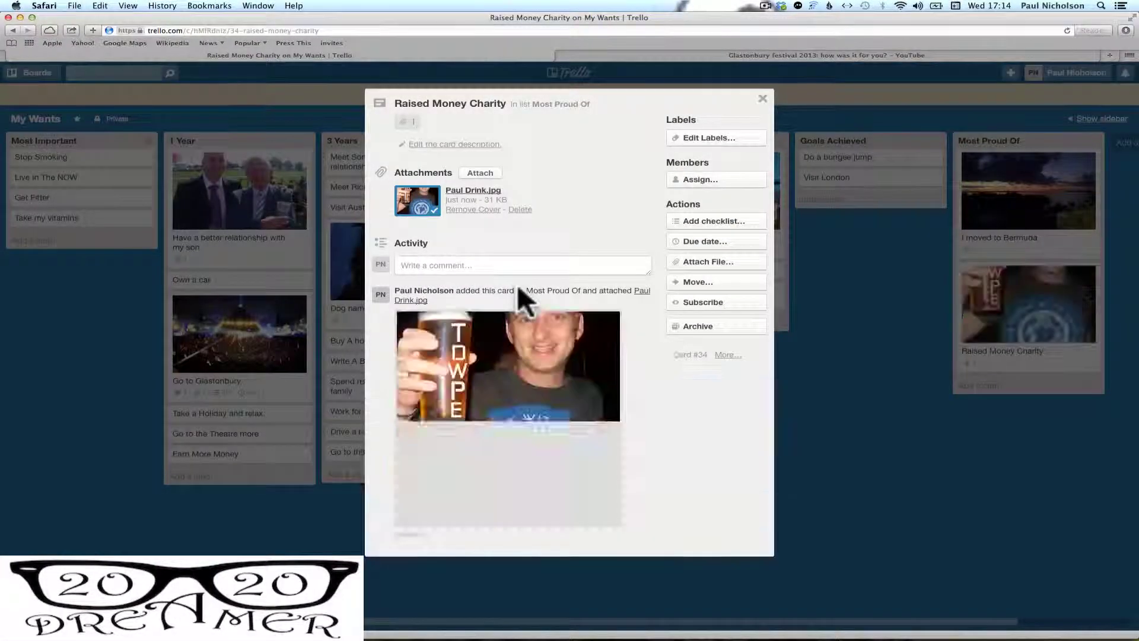
{"action": "left_click", "coordinate": [762, 98]}
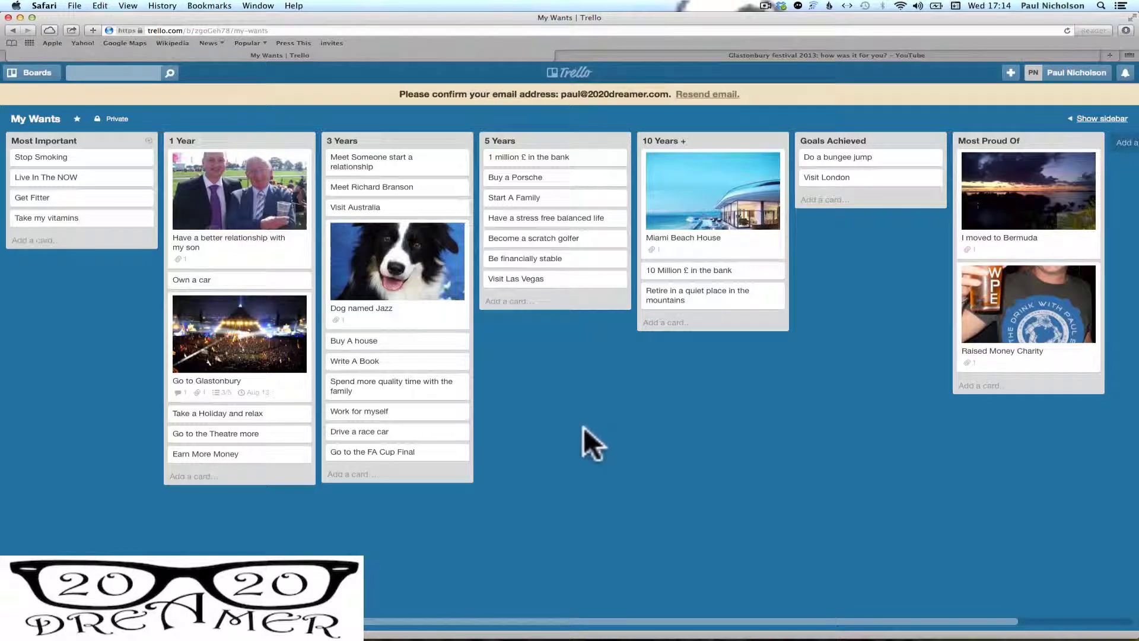
Move Write A Book to Most Proud Of, put FA Cup Final above Work for myself, archive Drive a race car
{"action": "left_click_drag", "start_coordinate": [442, 355], "coordinate": [727, 198]}
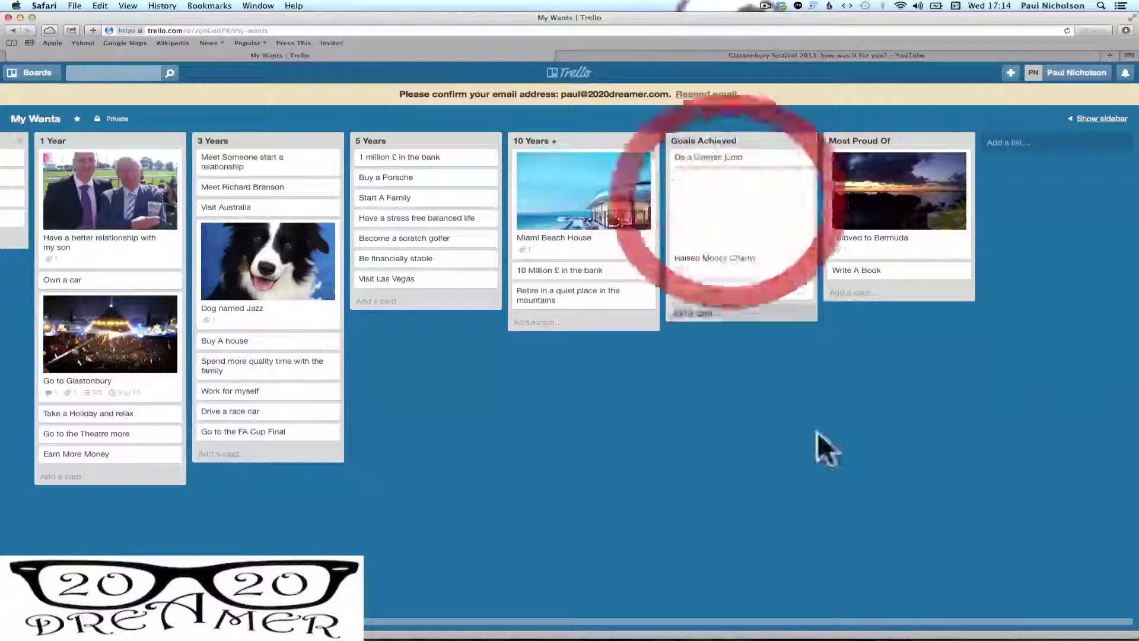
{"action": "scroll", "coordinate": [594, 497], "scroll_direction": "left", "scroll_amount": 5}
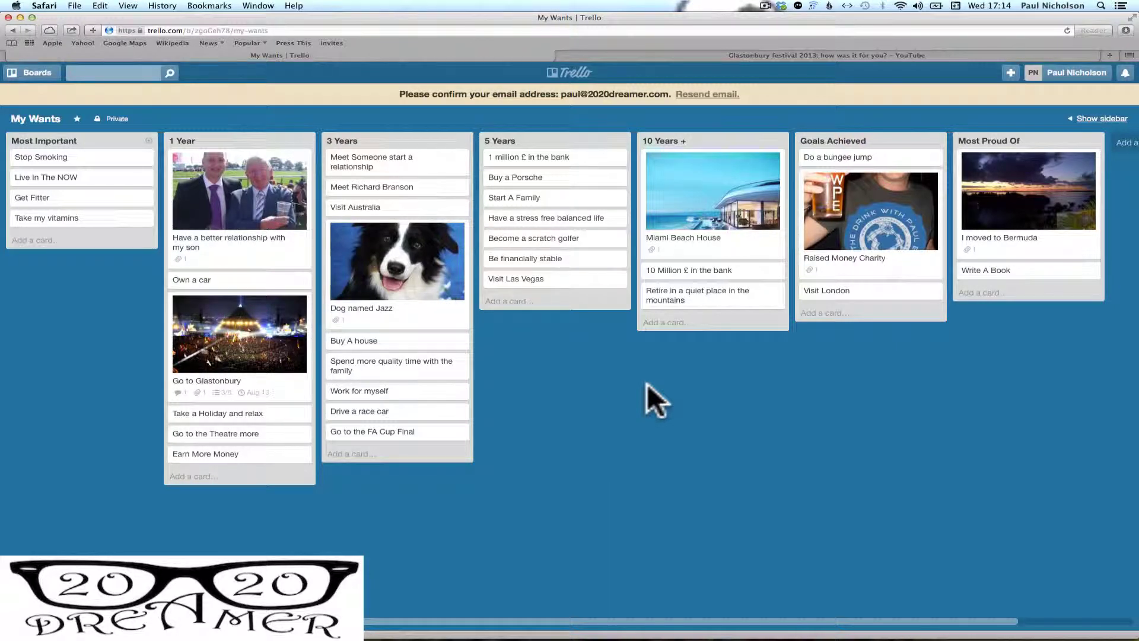
{"action": "left_click_drag", "start_coordinate": [416, 429], "coordinate": [419, 375]}
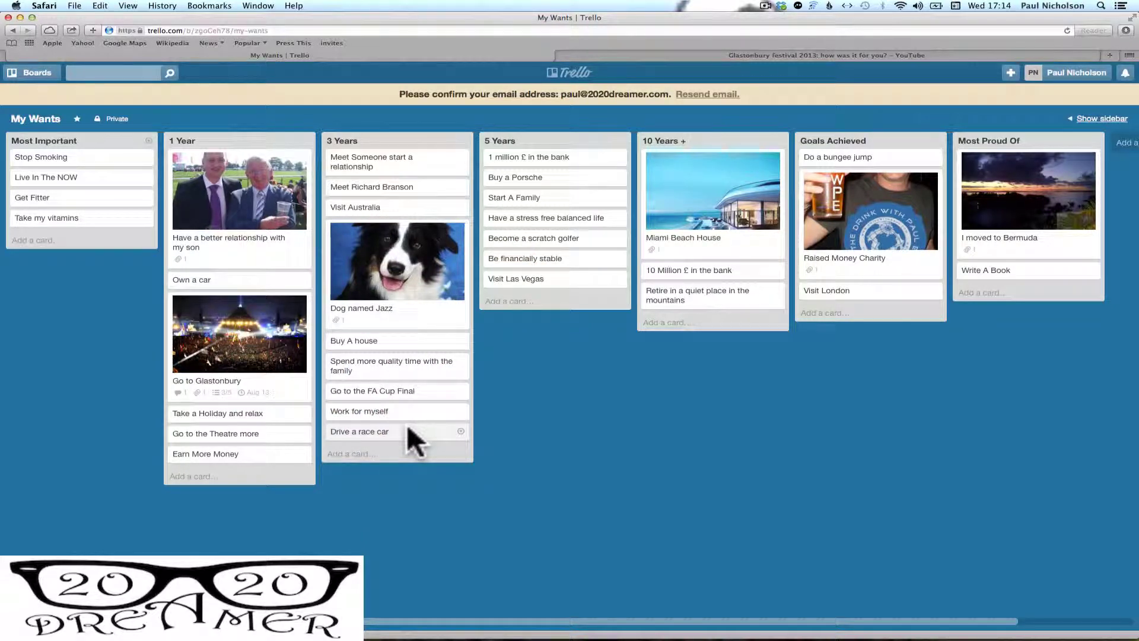
{"action": "left_click", "coordinate": [460, 431]}
{"action": "left_click", "coordinate": [483, 562]}
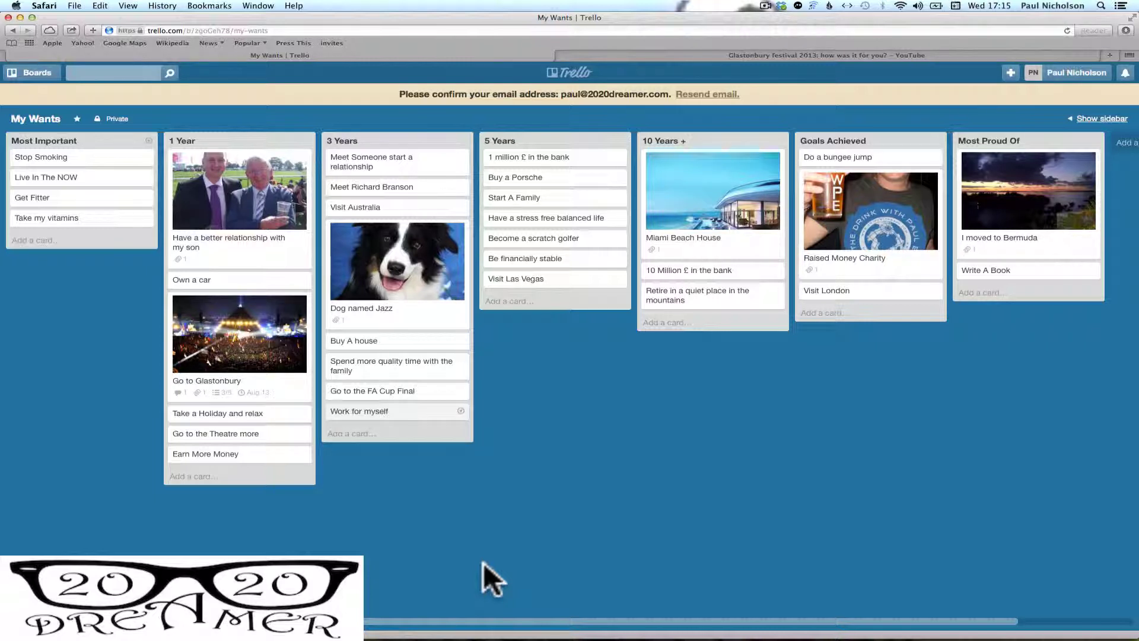
After glancing at the Work for myself card, create a new board titled 'Work For Myself'
{"action": "left_click", "coordinate": [428, 409]}
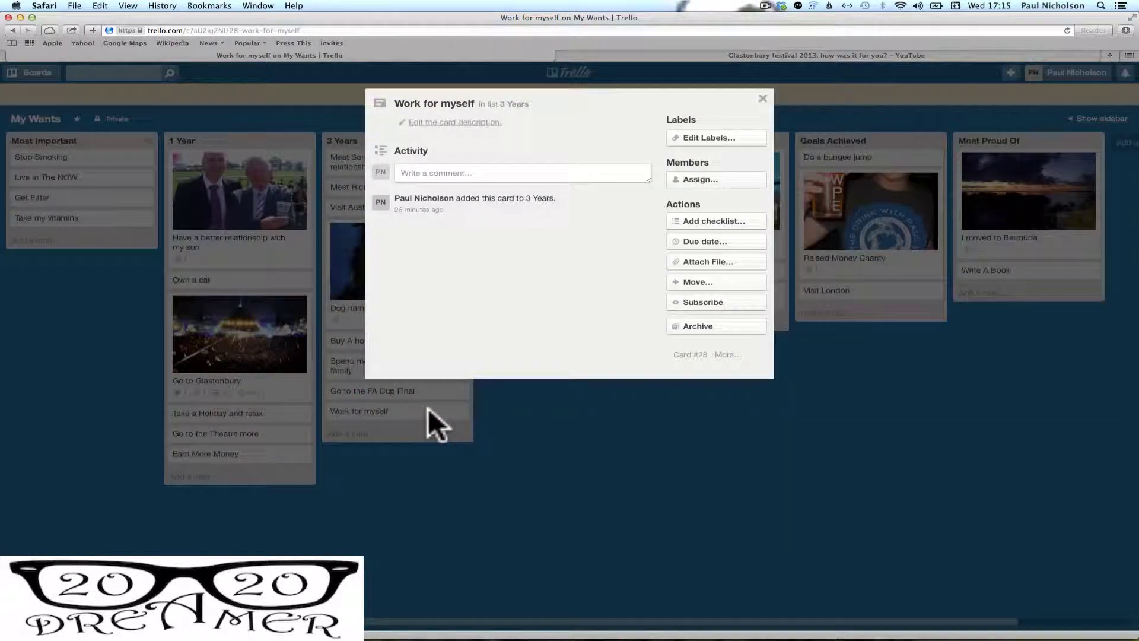
{"action": "left_click", "coordinate": [762, 98]}
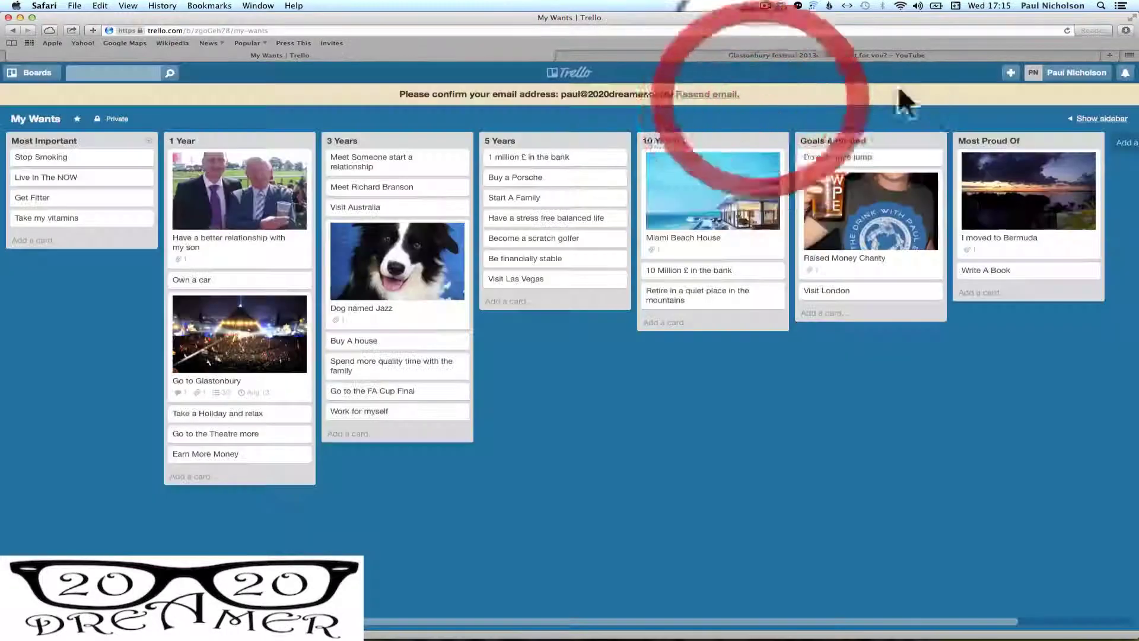
{"action": "left_click", "coordinate": [1010, 72]}
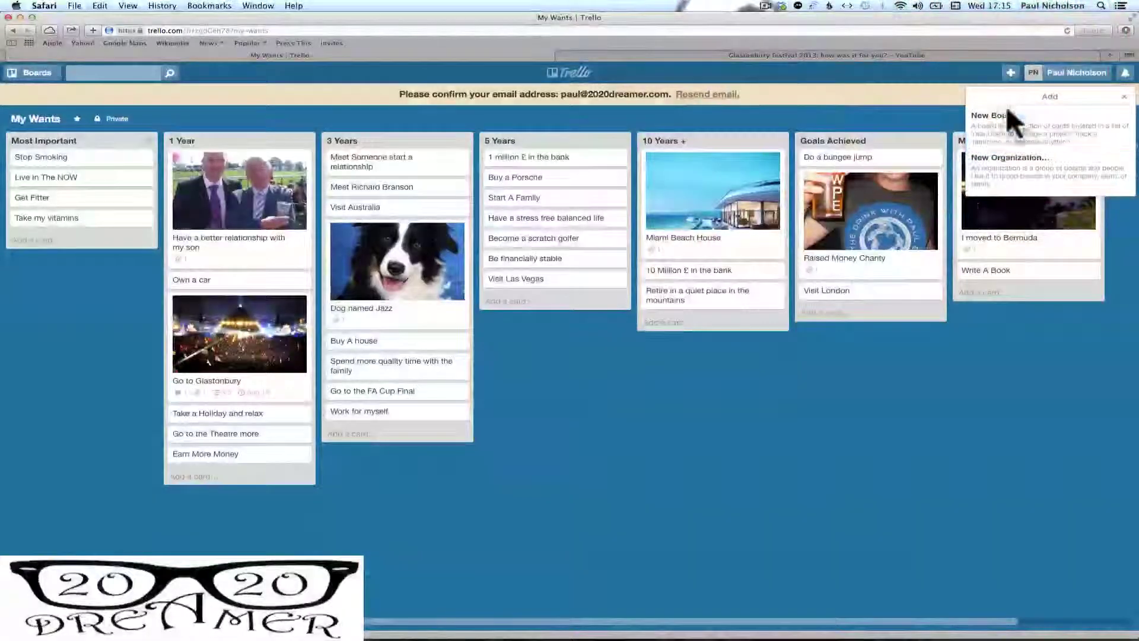
{"action": "left_click", "coordinate": [1003, 117]}
{"action": "type", "text": "Work"}
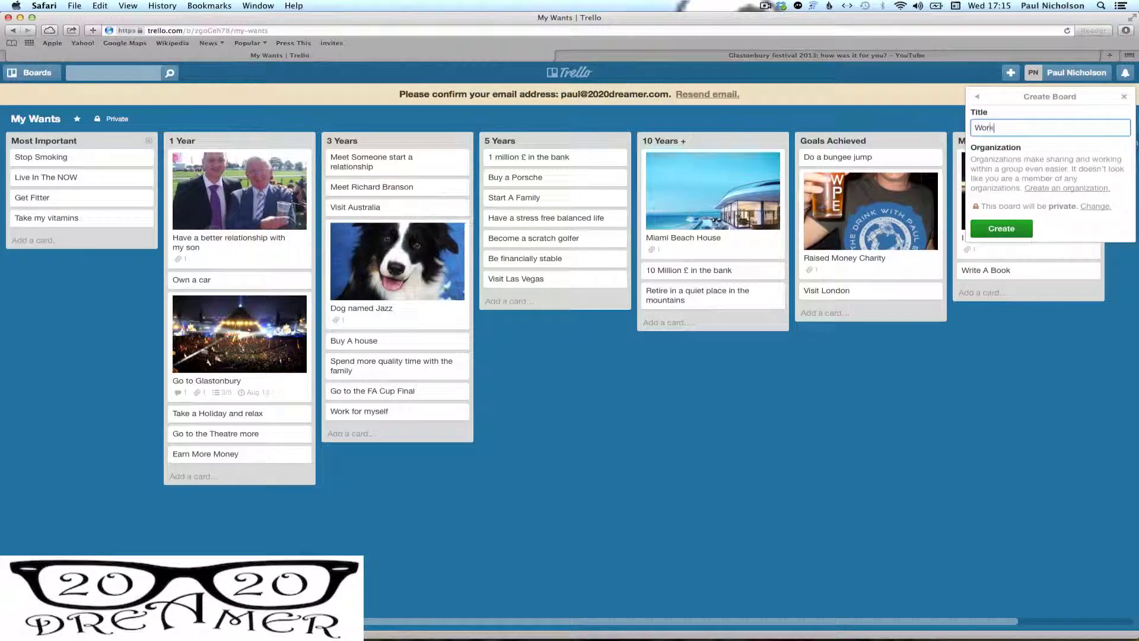
{"action": "type", "text": " For Myself"}
{"action": "key", "text": "Return"}
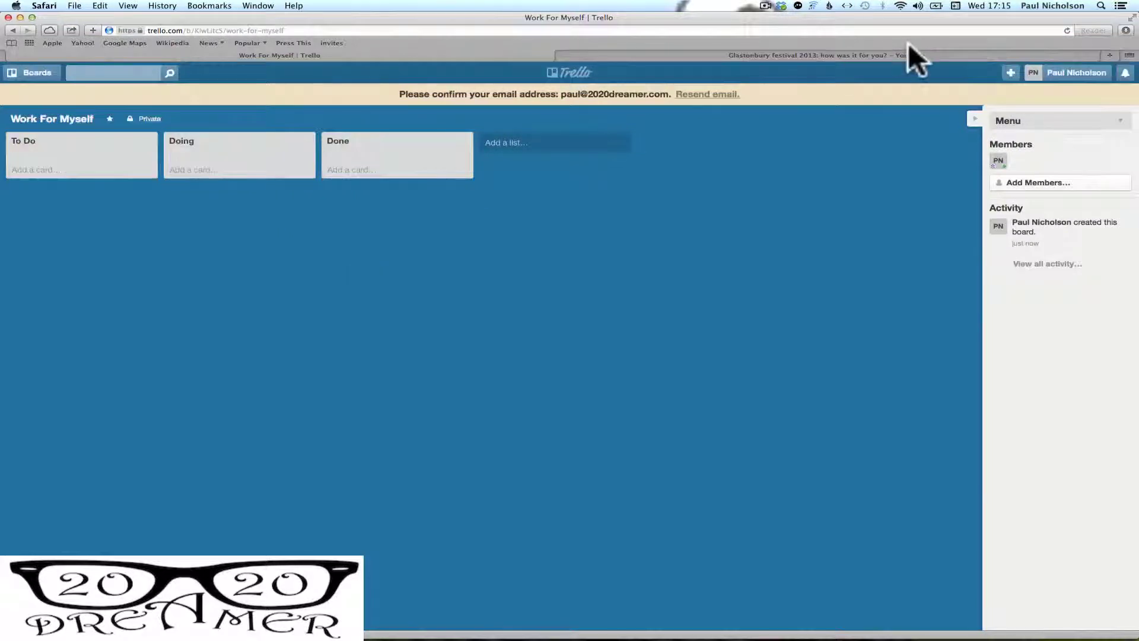
Switch back to the My Wants board from the boards drawer
{"action": "left_click", "coordinate": [12, 72]}
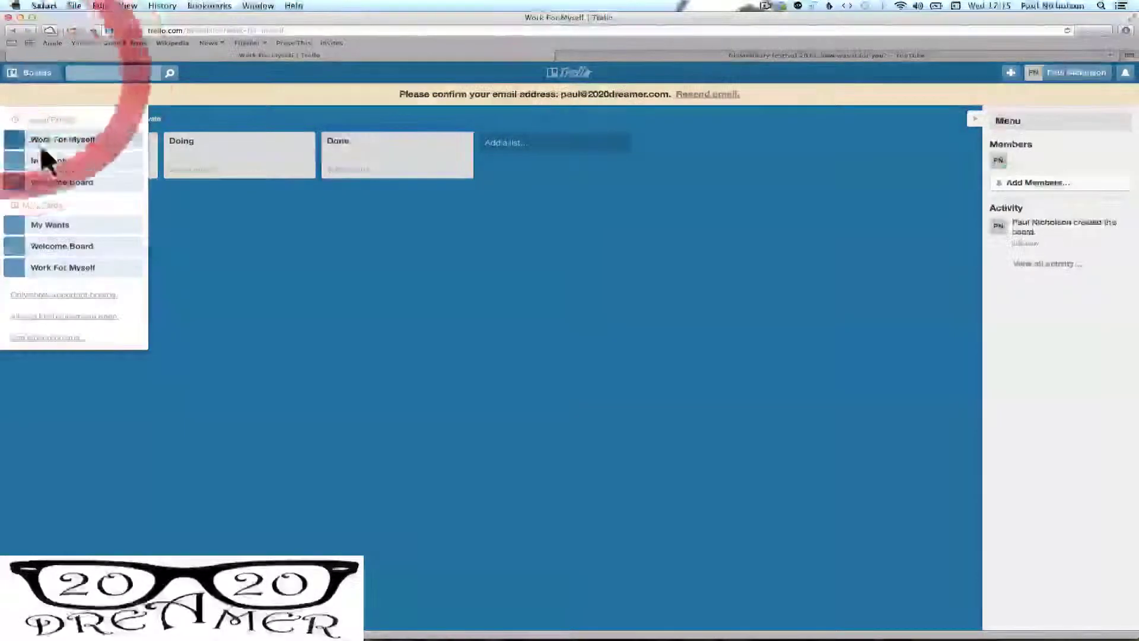
{"action": "left_click", "coordinate": [62, 159]}
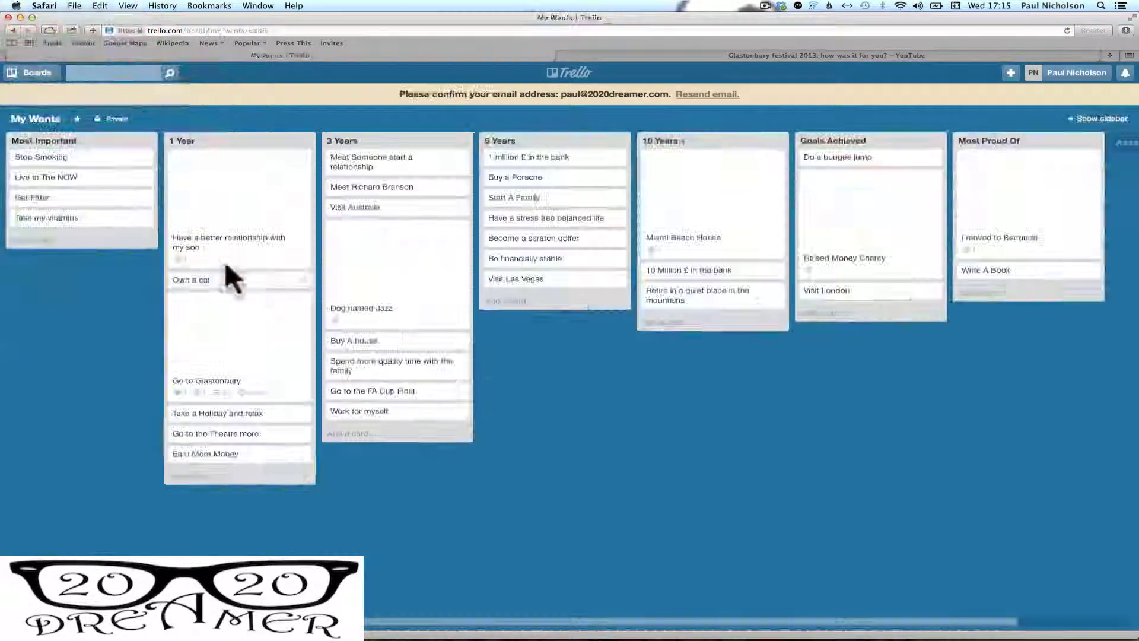